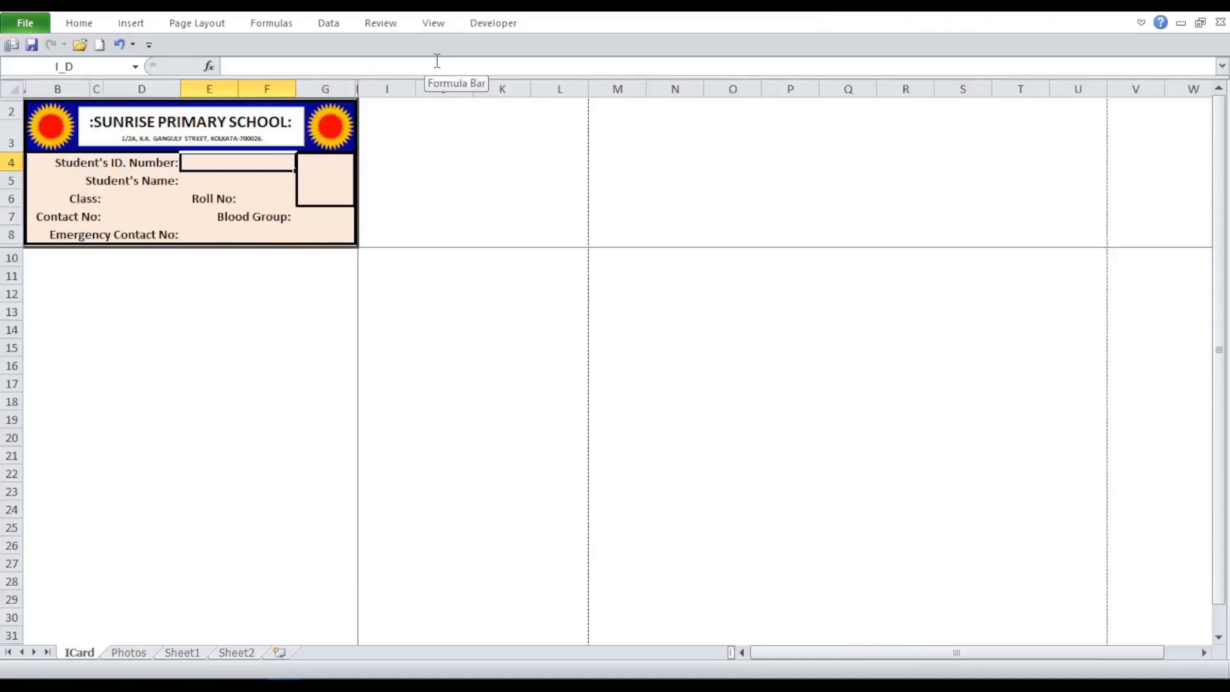
# Step: Examine the student records on the Photos sheet, from the first ID row down to the last and back
pyautogui.click(126, 46)
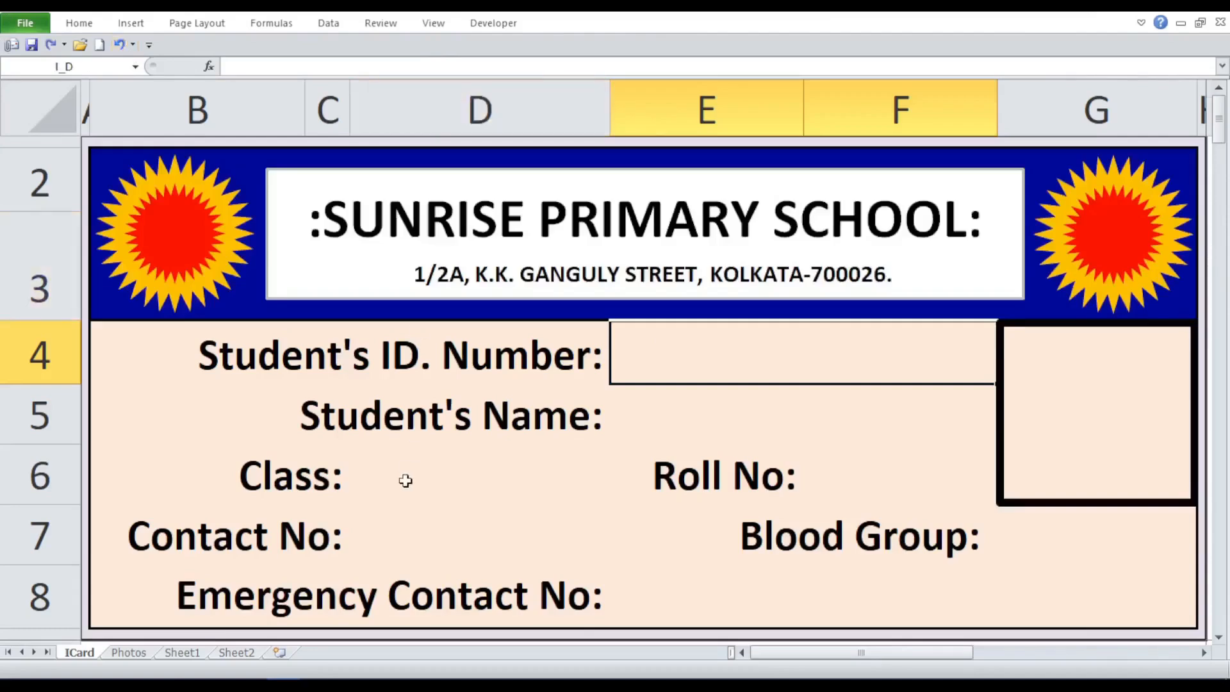
pyautogui.click(128, 655)
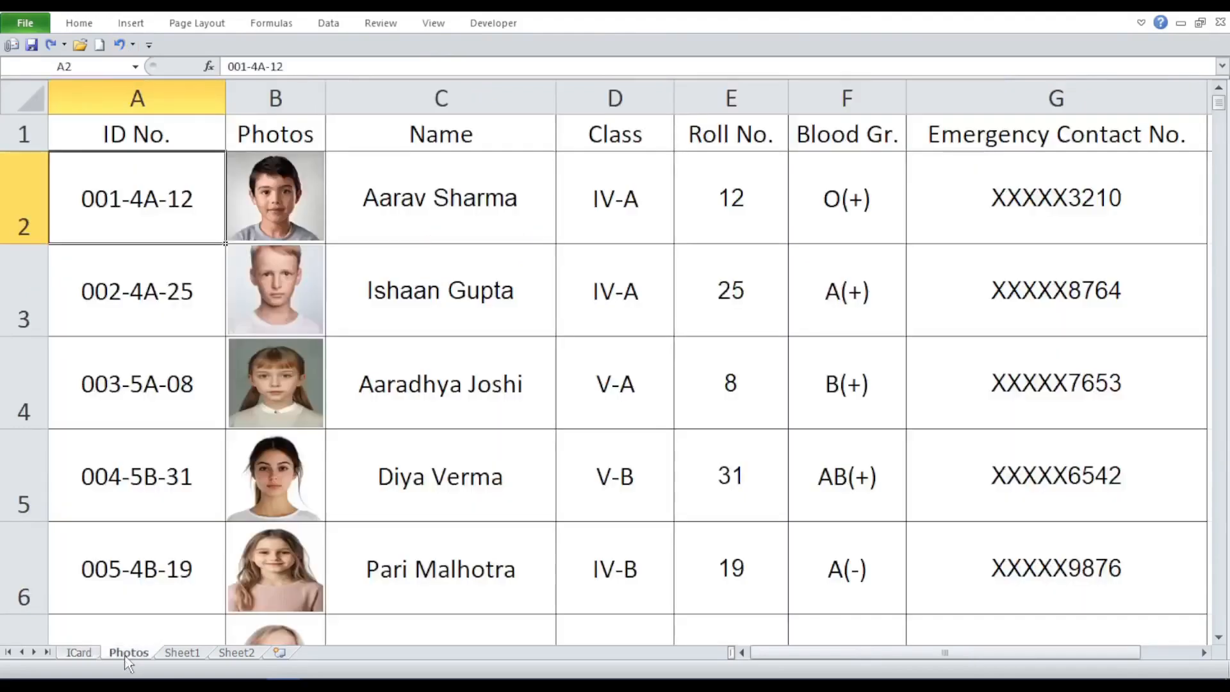
pyautogui.scroll(-3, 244, 420)
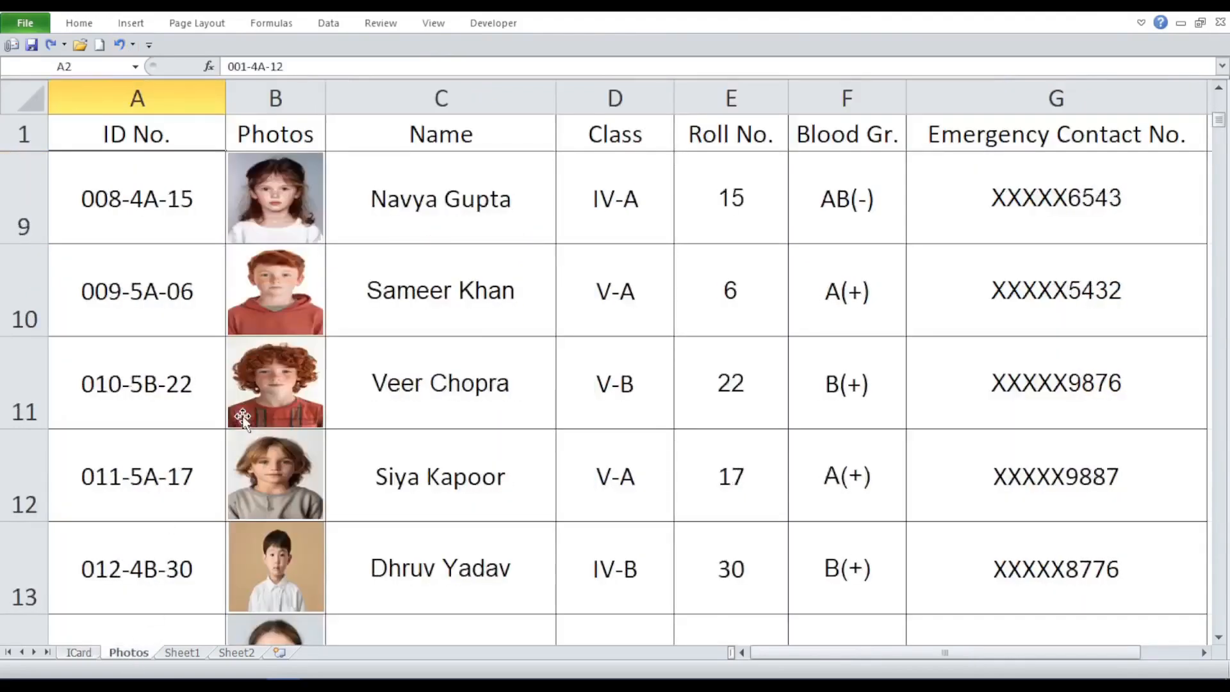
pyautogui.scroll(-4, 243, 420)
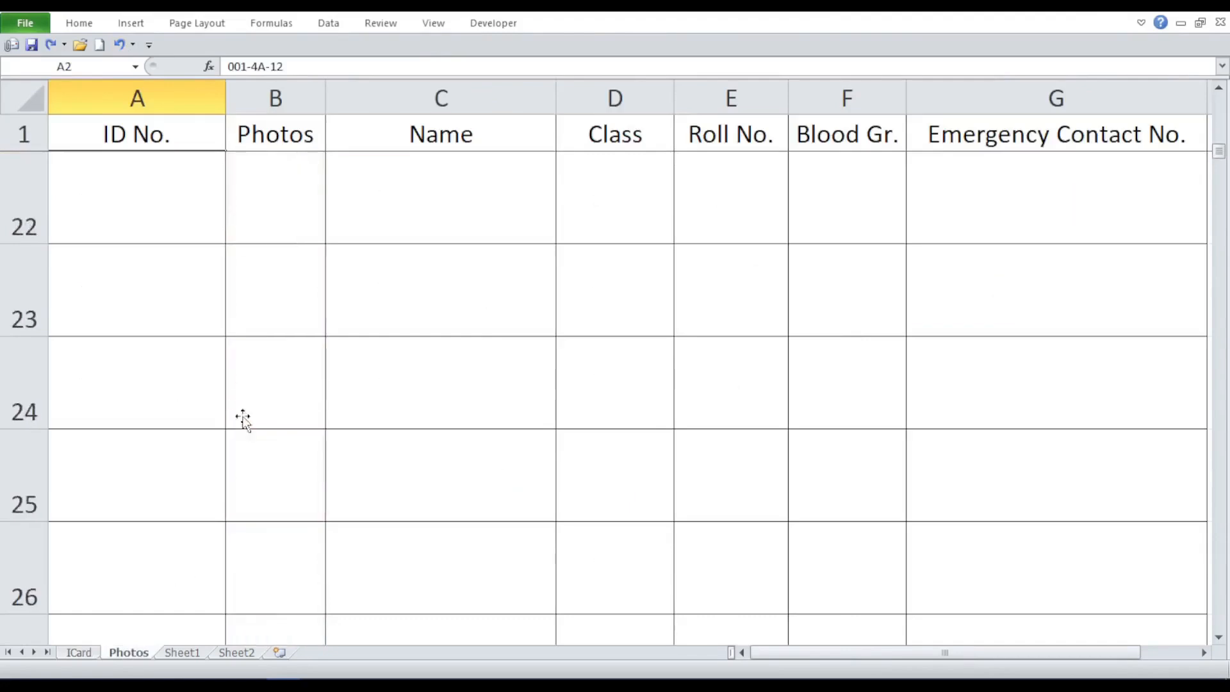
pyautogui.scroll(7, 243, 417)
pyautogui.scroll(-1, 242, 417)
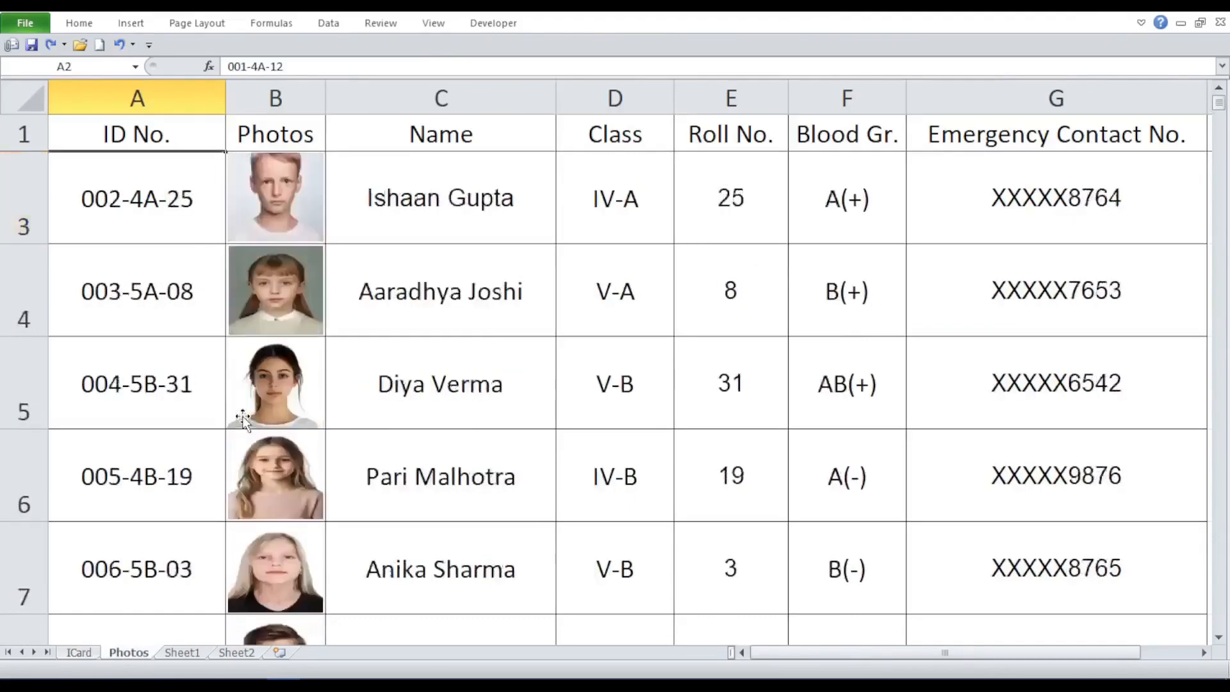
pyautogui.scroll(-5, 242, 416)
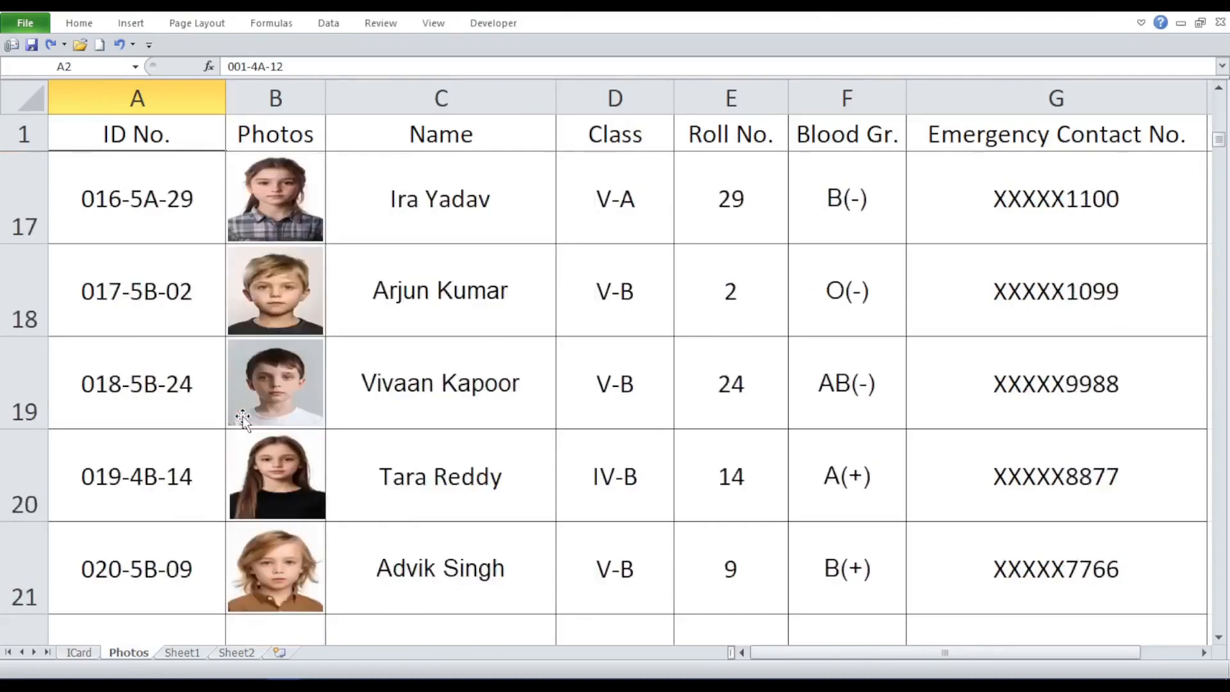
pyautogui.scroll(5, 242, 416)
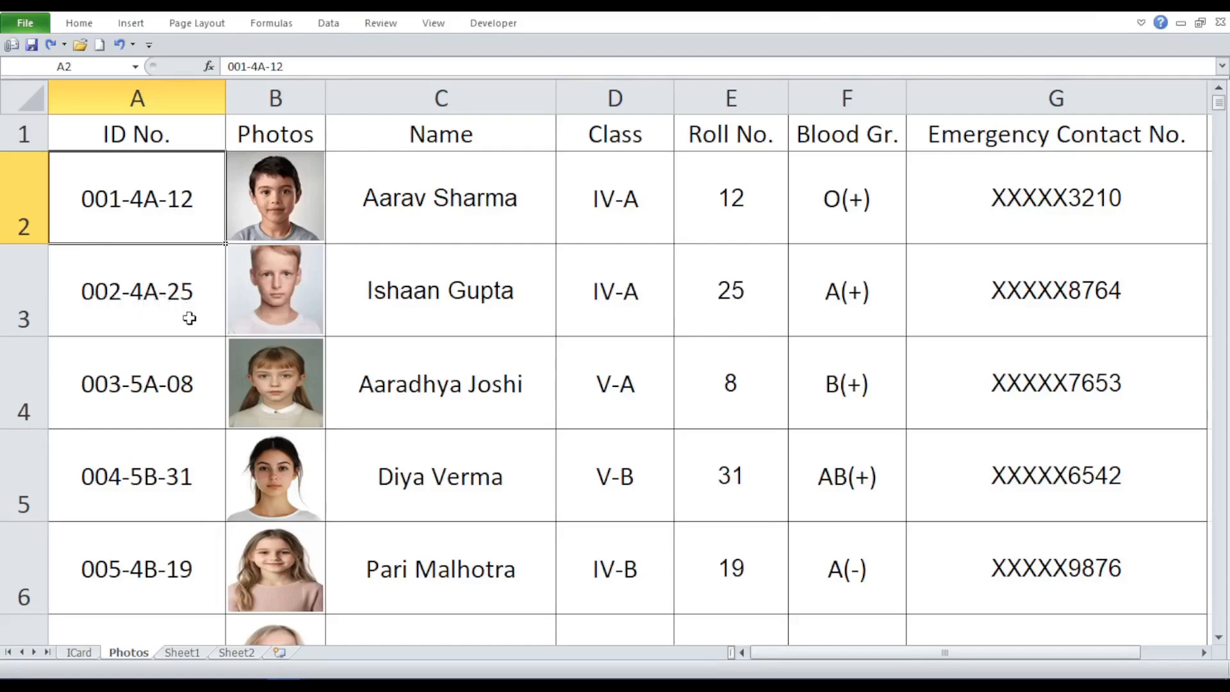
# Step: Examine how the student ID numbers in the ID No. column of the Photos sheet are composed
pyautogui.click(187, 413)
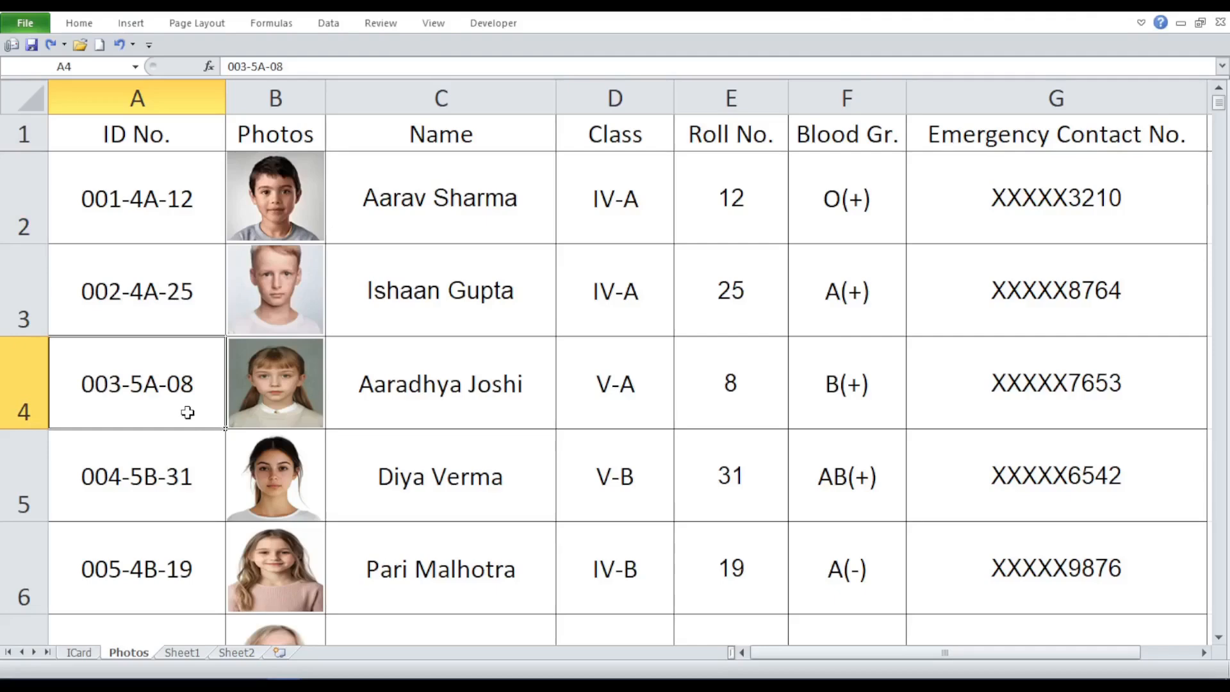
pyautogui.click(133, 201)
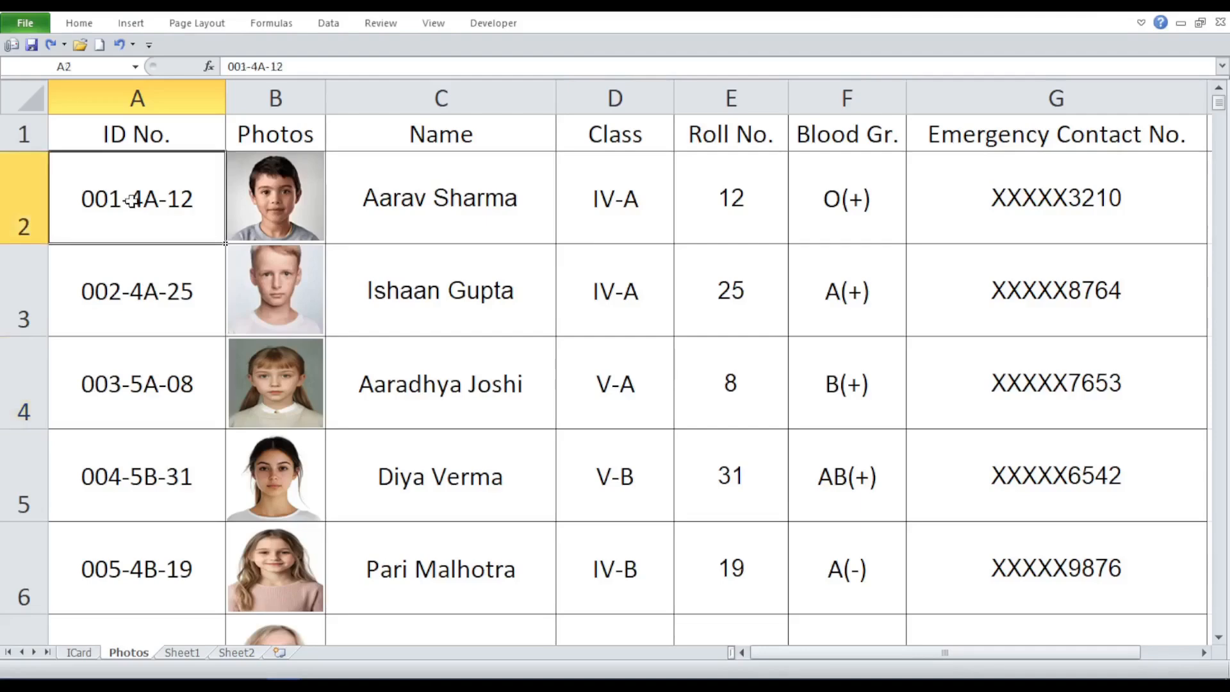
pyautogui.click(118, 289)
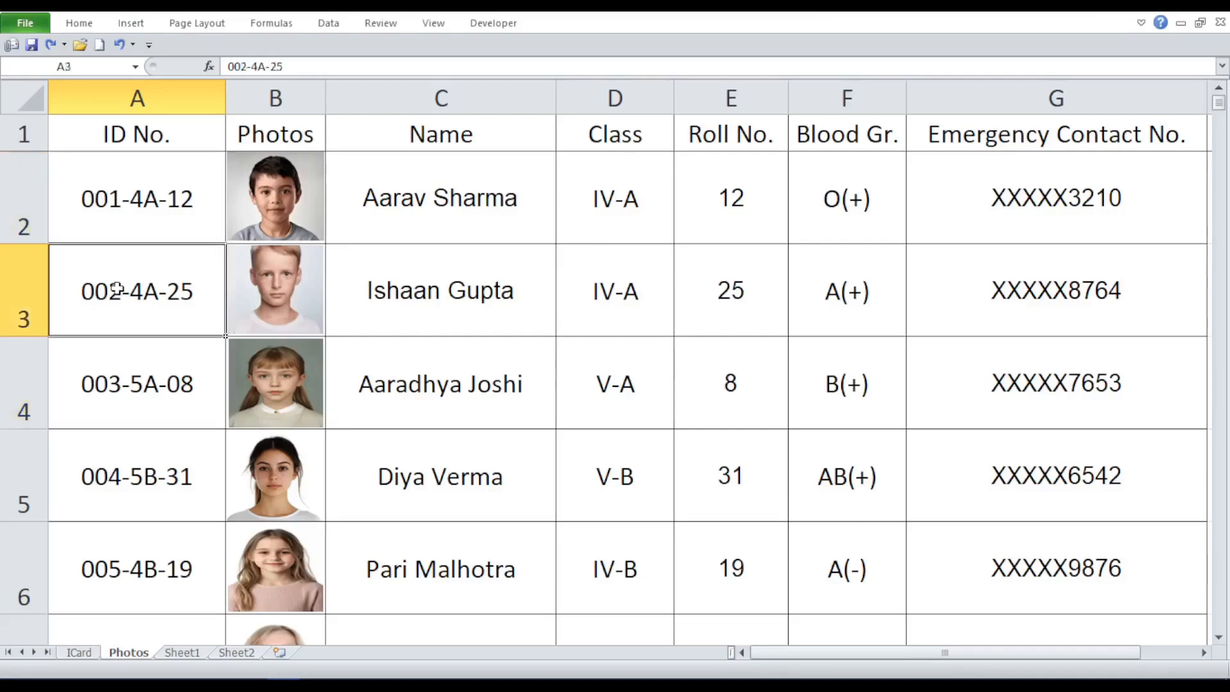
pyautogui.click(118, 377)
pyautogui.click(87, 205)
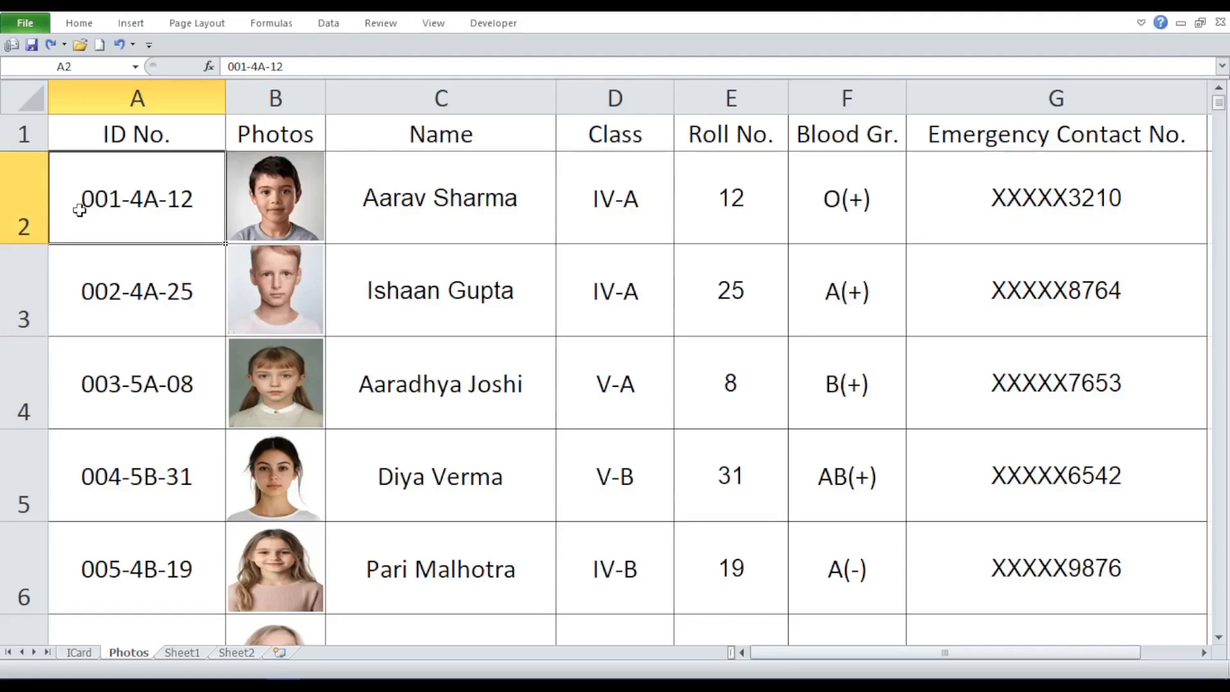
pyautogui.click(110, 264)
pyautogui.click(119, 347)
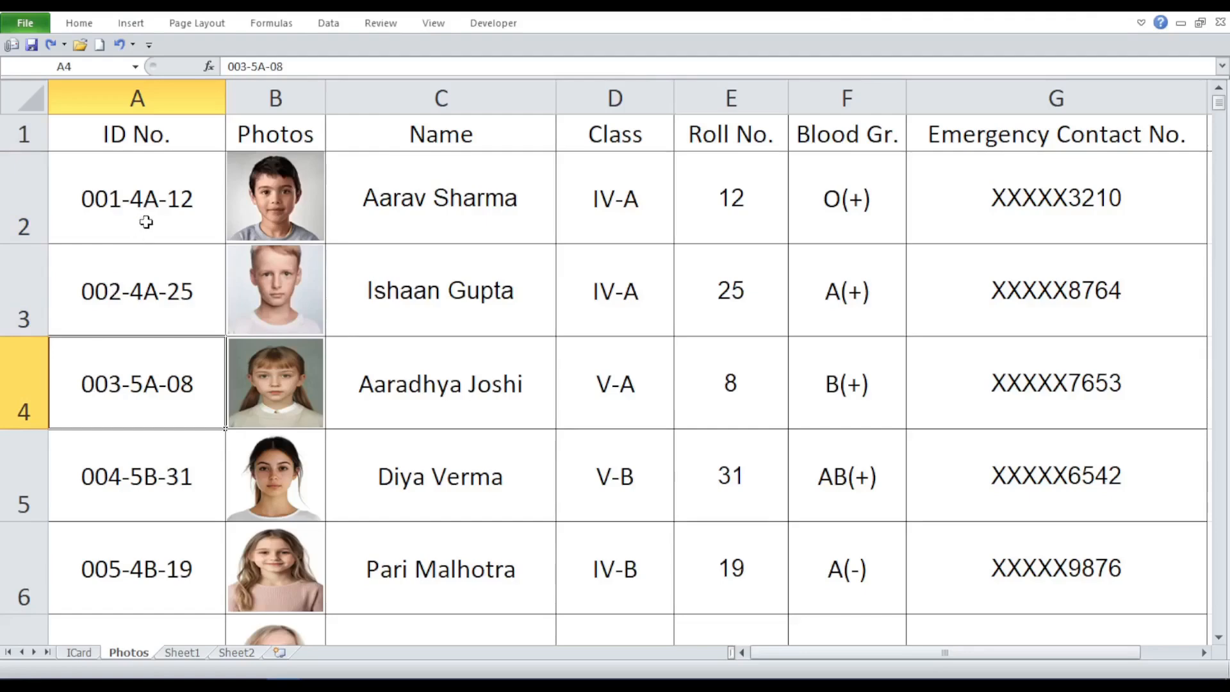
pyautogui.click(146, 476)
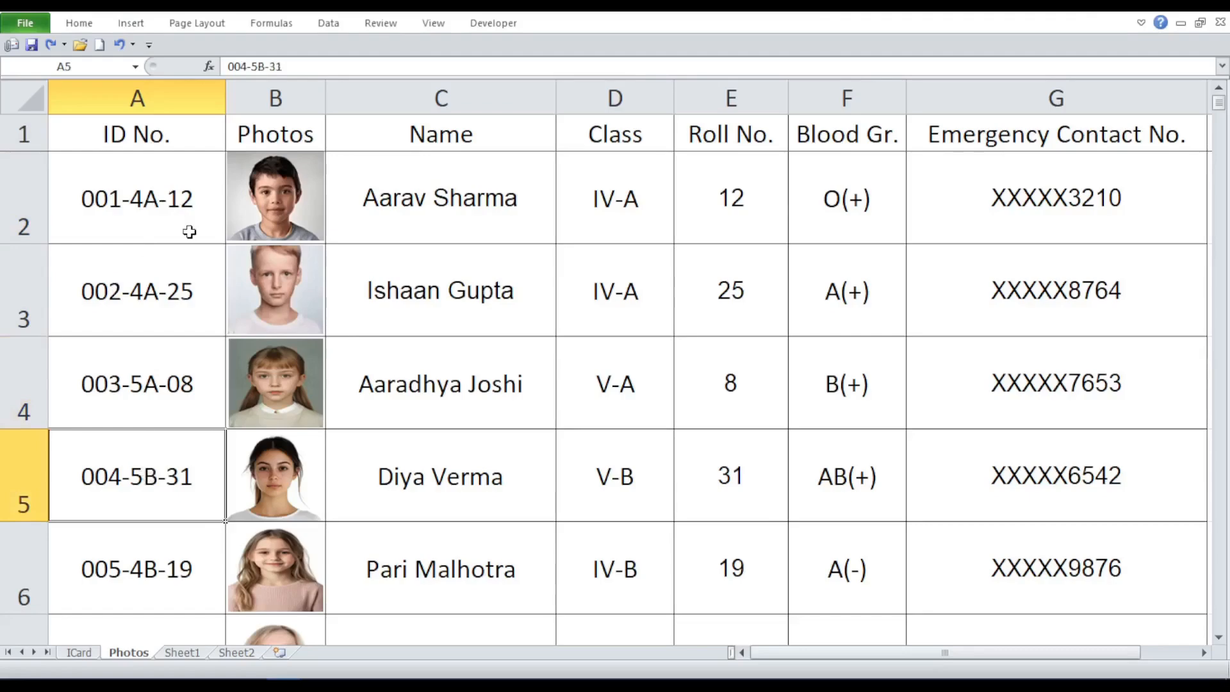
pyautogui.click(191, 291)
pyautogui.click(171, 373)
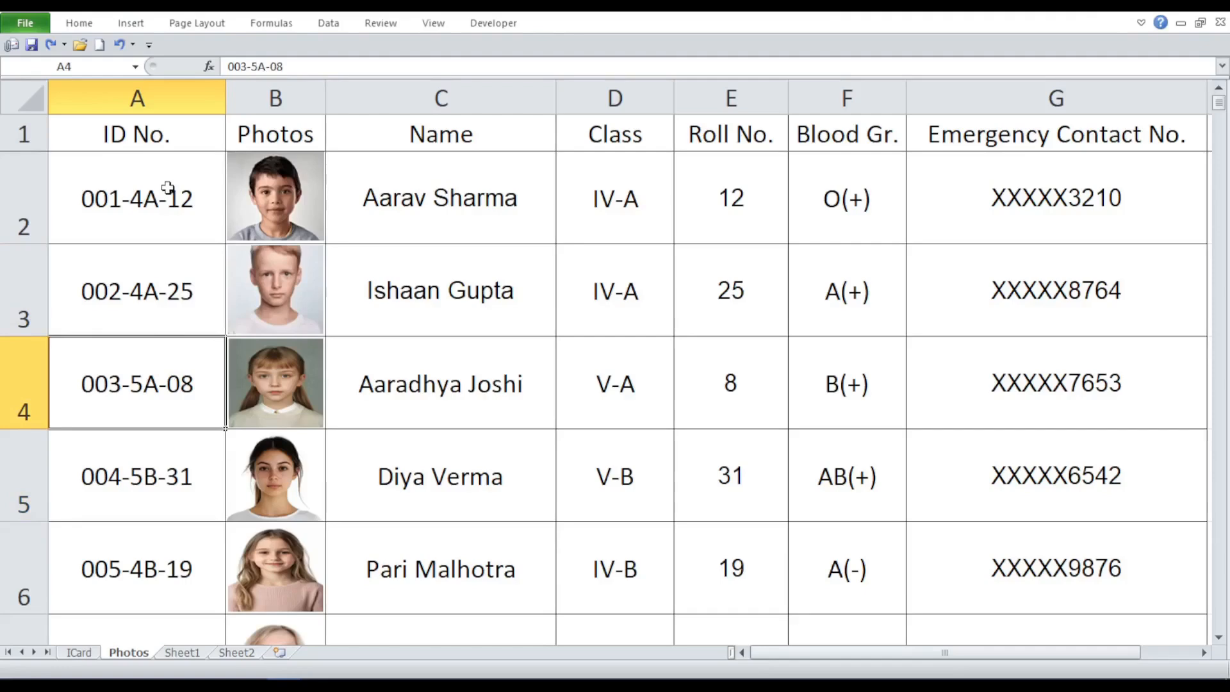
# Step: Restrict the Student's ID. Number cell on the ICard sheet to a list sourced from =Photos!$A$1:$A$21 and pick ID No. from it
pyautogui.click(77, 653)
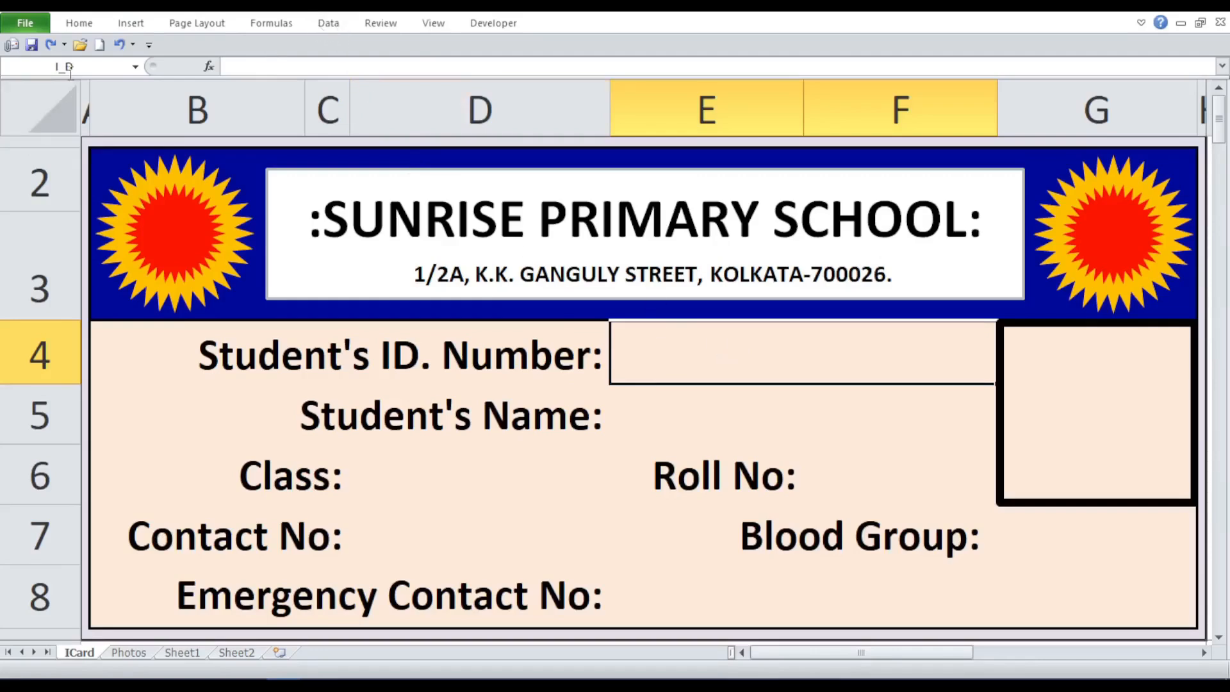
pyautogui.click(328, 25)
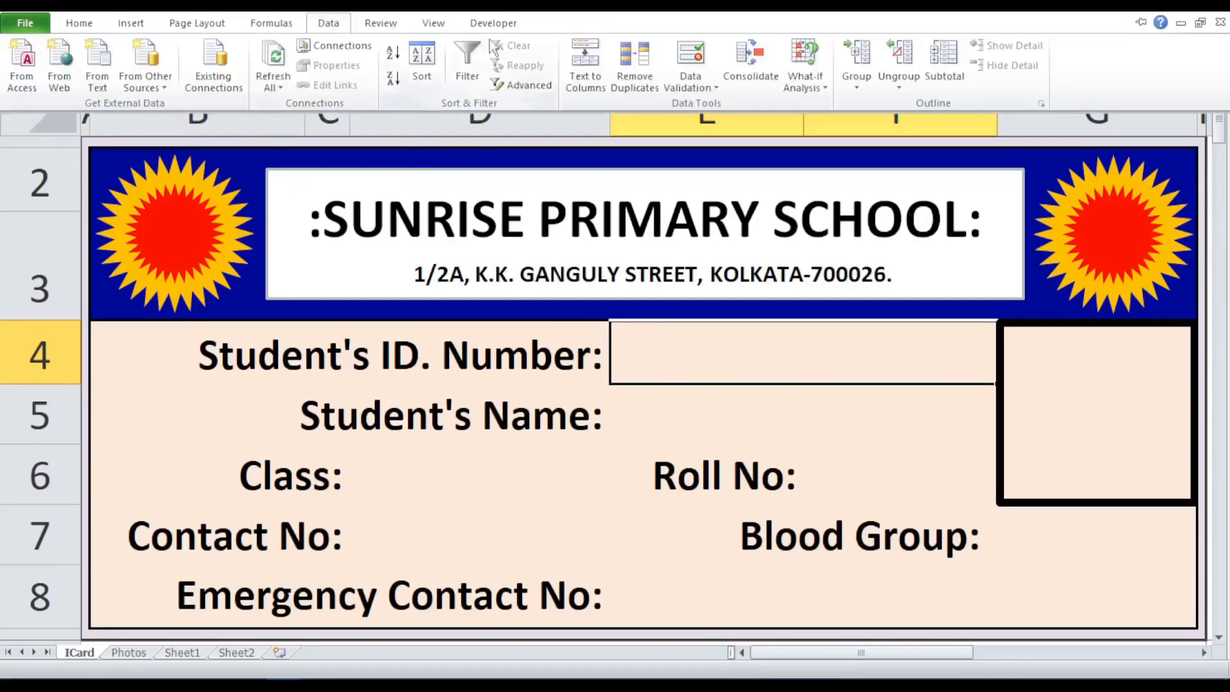
pyautogui.click(705, 87)
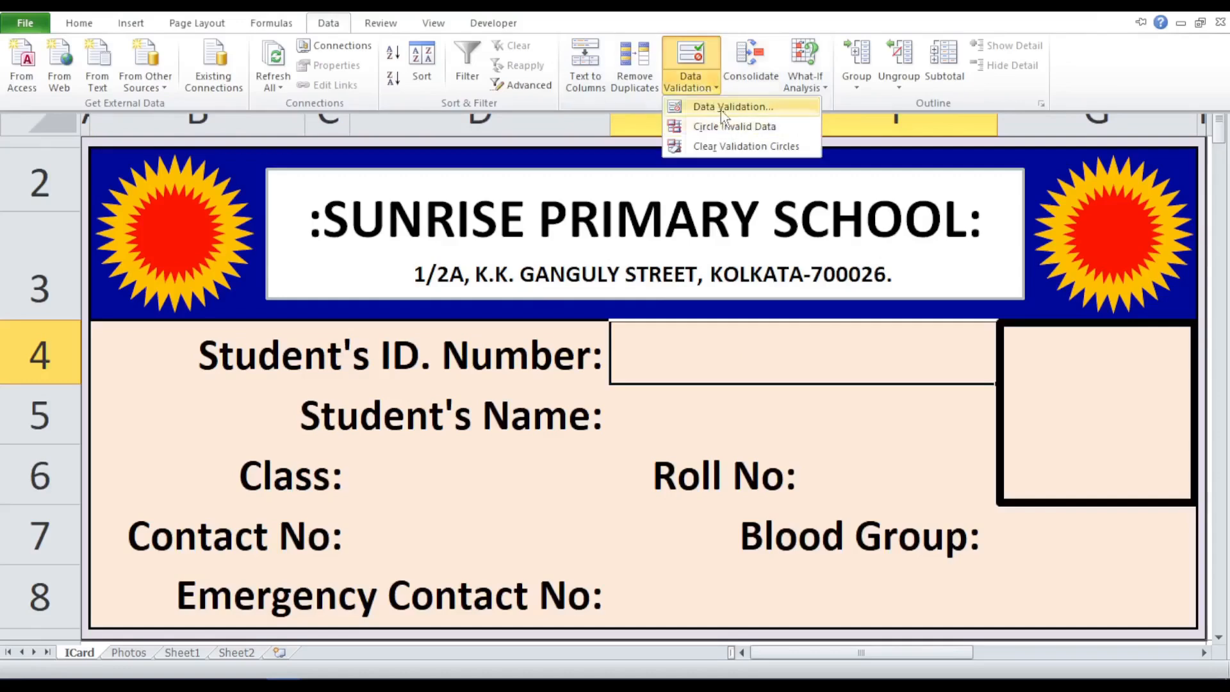
pyautogui.click(721, 107)
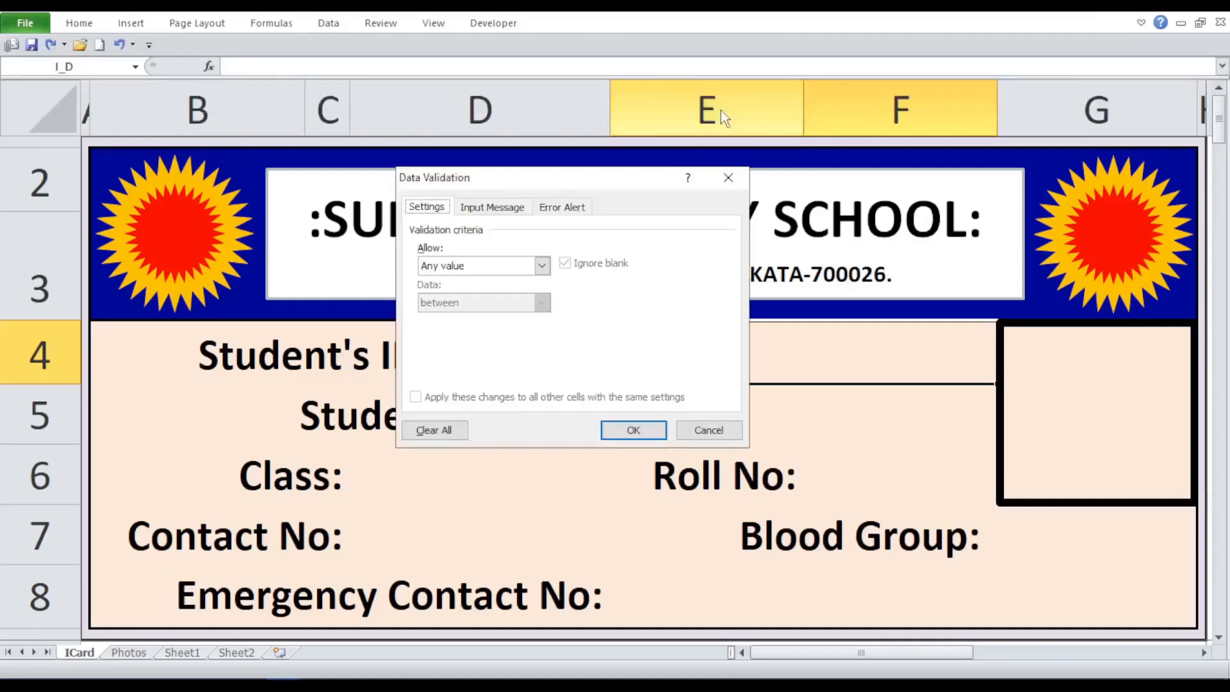
pyautogui.click(541, 266)
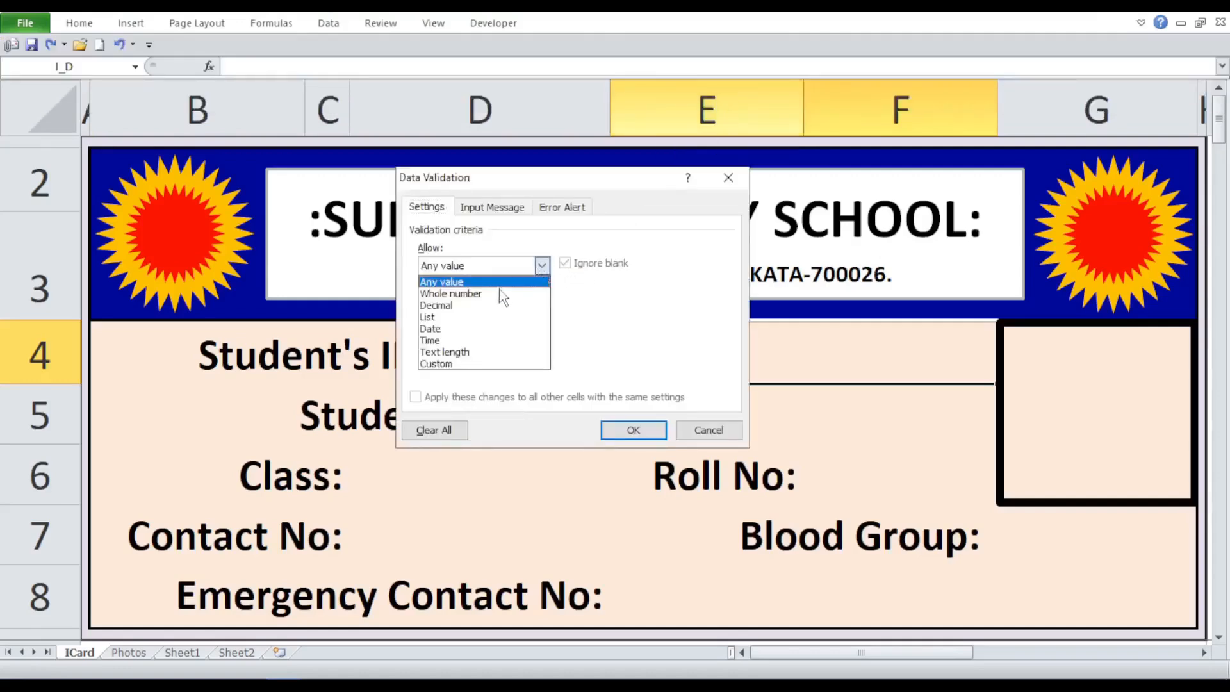
pyautogui.click(468, 319)
pyautogui.click(467, 339)
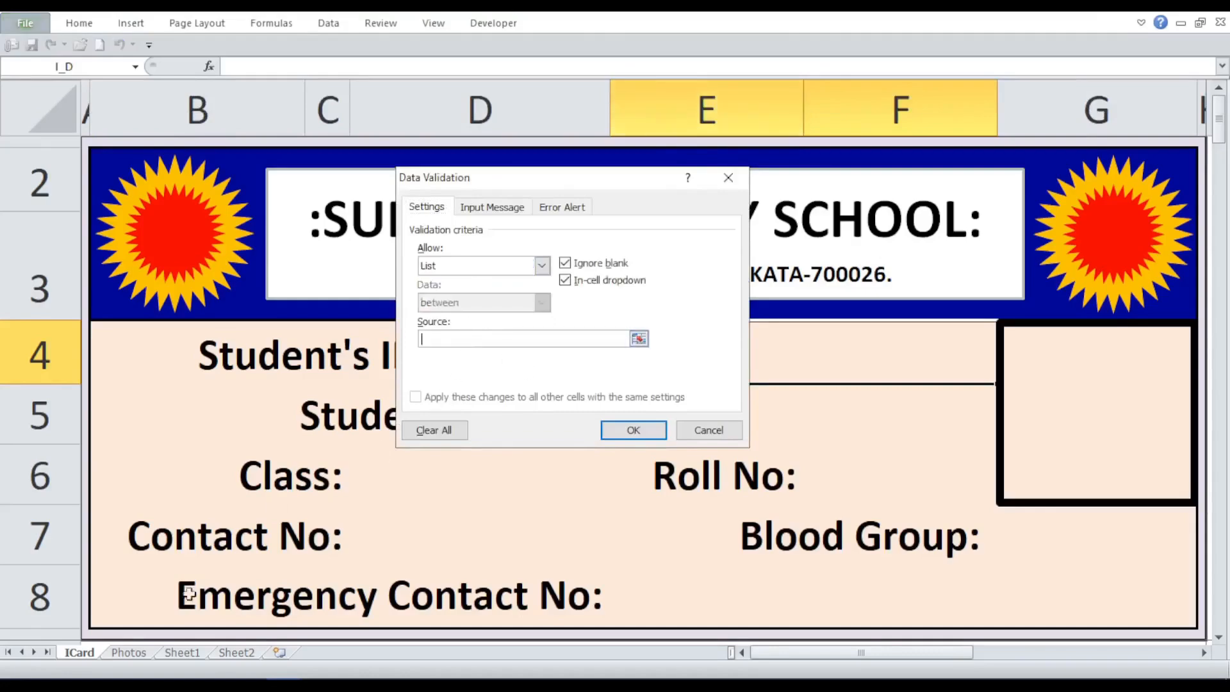
pyautogui.click(129, 653)
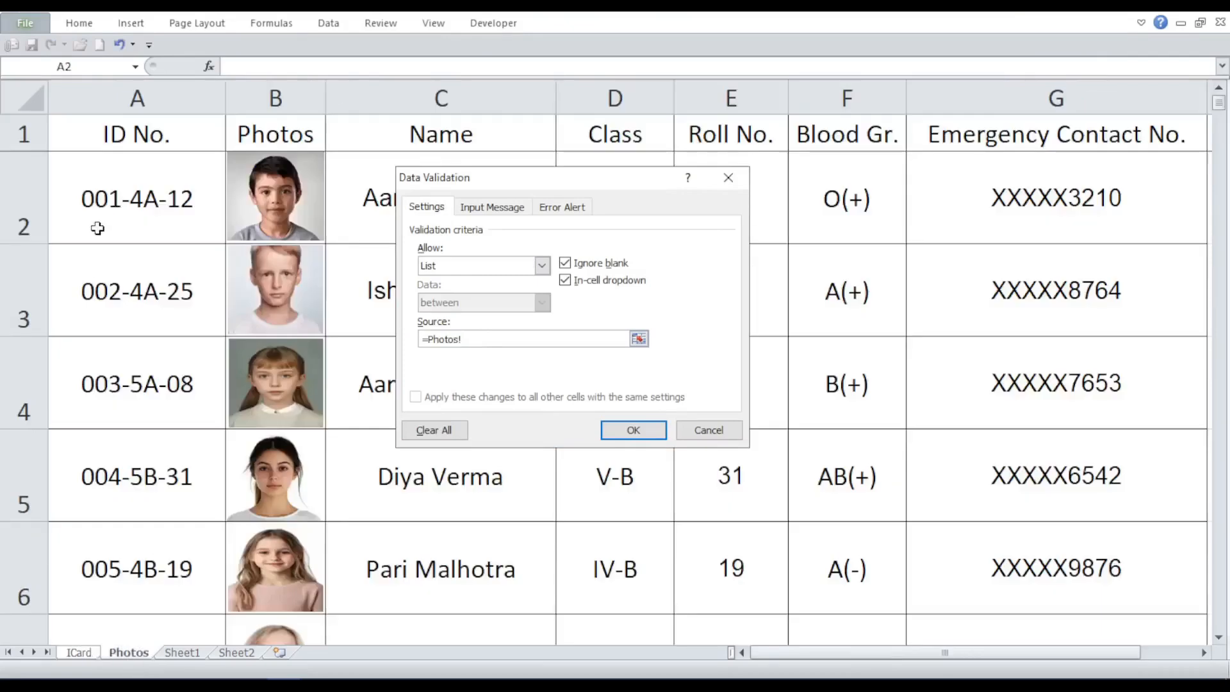
pyautogui.moveTo(90, 125); pyautogui.dragTo(119, 473)
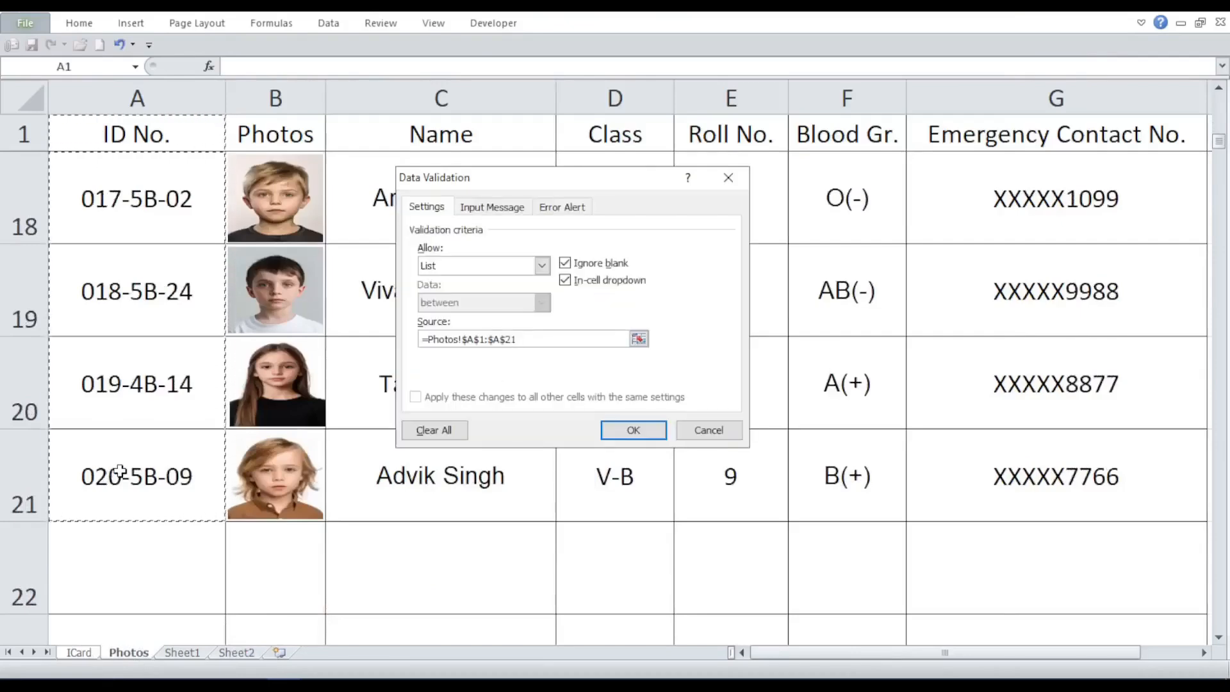
pyautogui.click(633, 430)
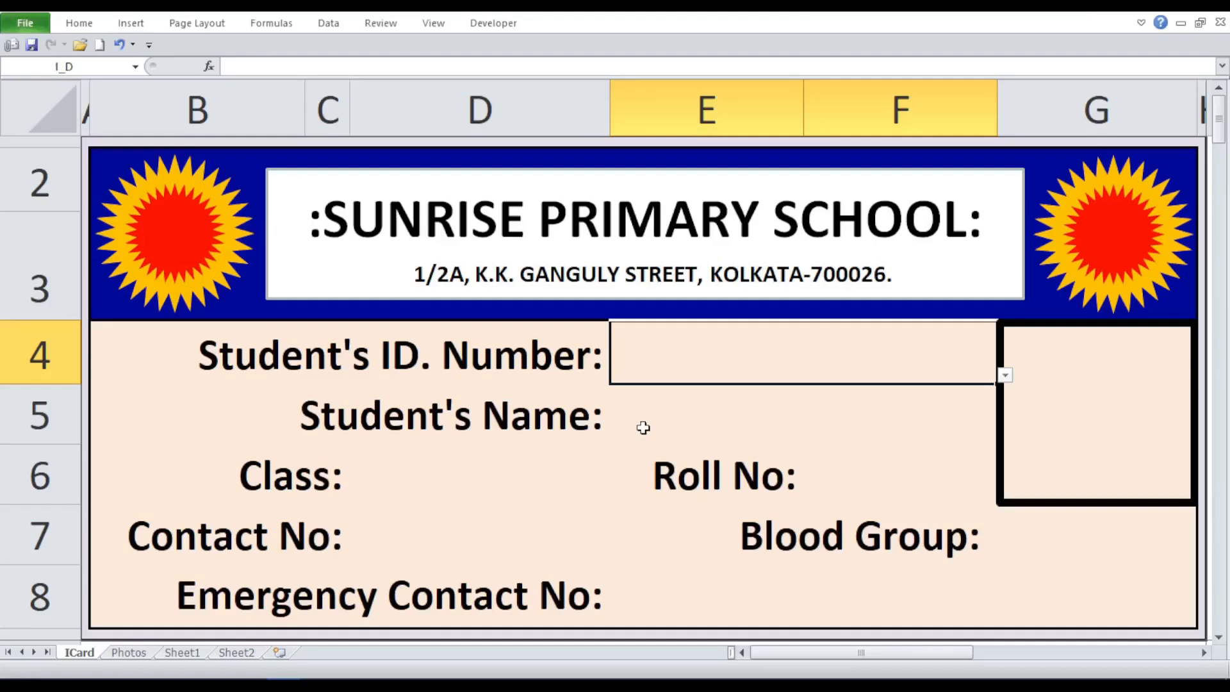
pyautogui.click(1005, 377)
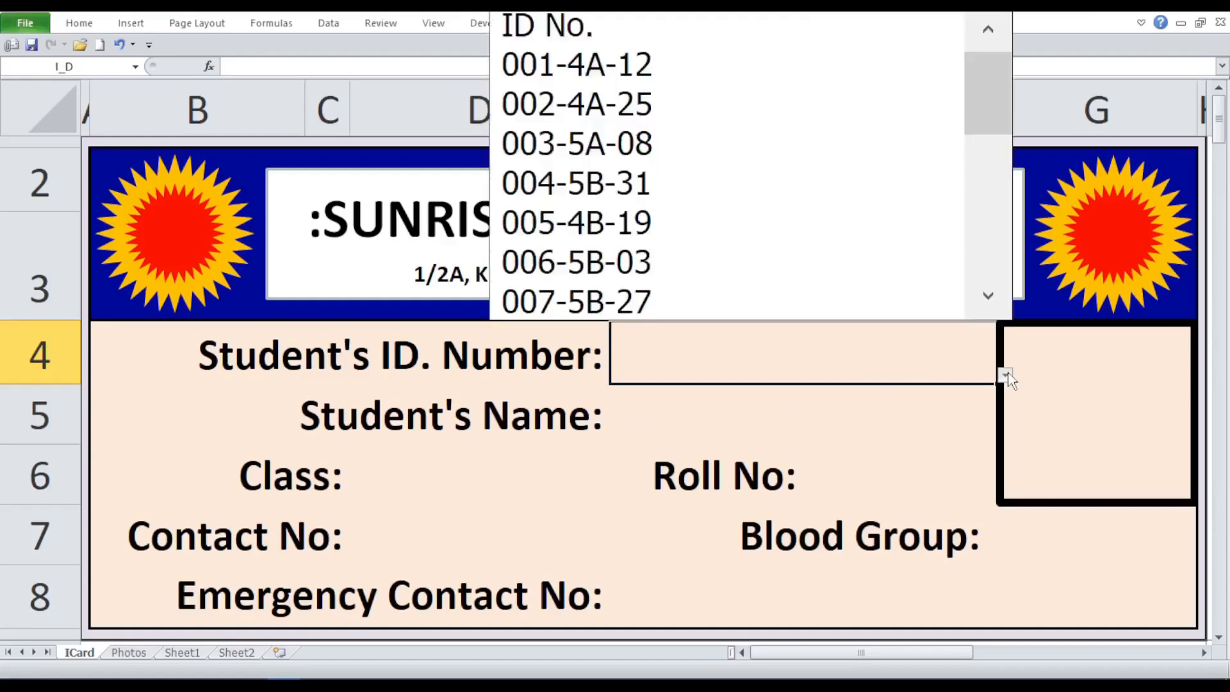
pyautogui.click(716, 15)
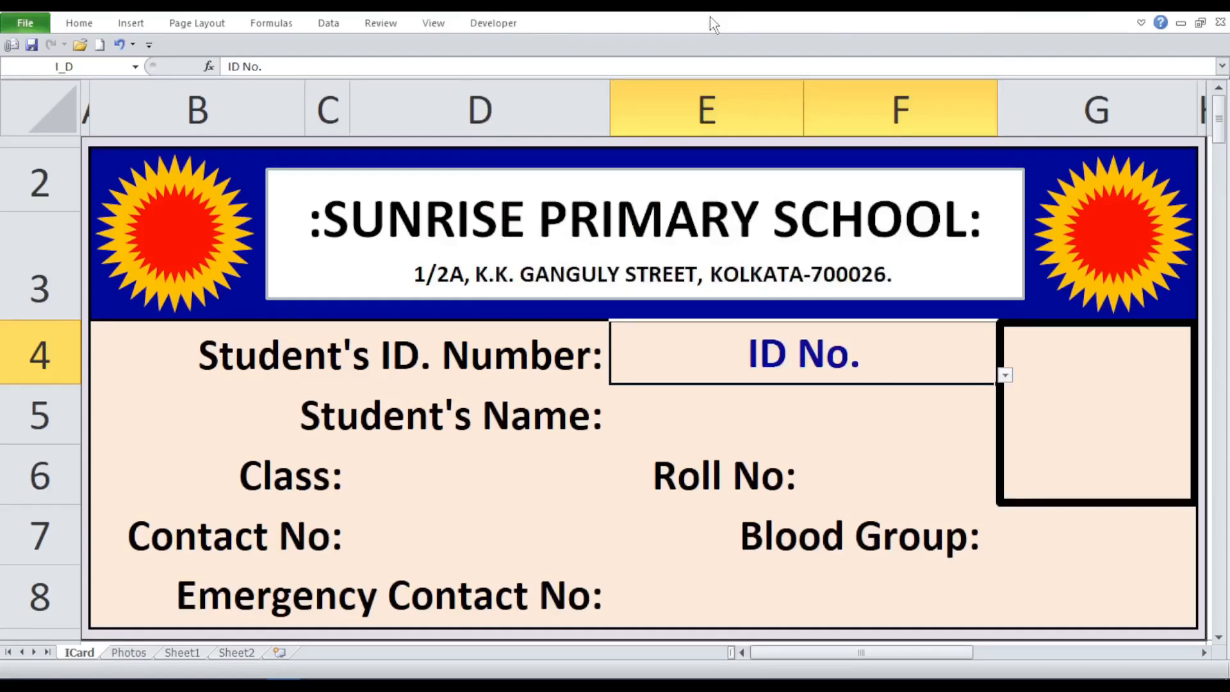
# Step: Copy the prepared formula =VLOOKUP(I_D,Photos!$A$1:$G$21,3,0) from the text box on Sheet1
pyautogui.click(123, 654)
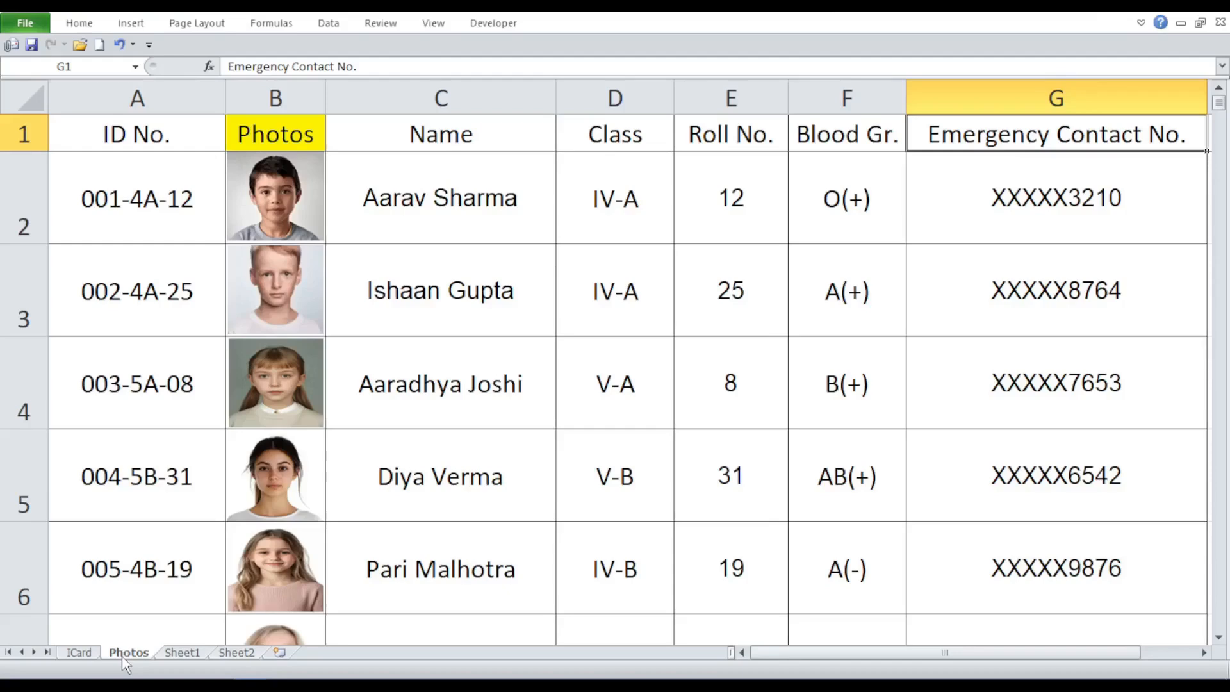
pyautogui.click(78, 655)
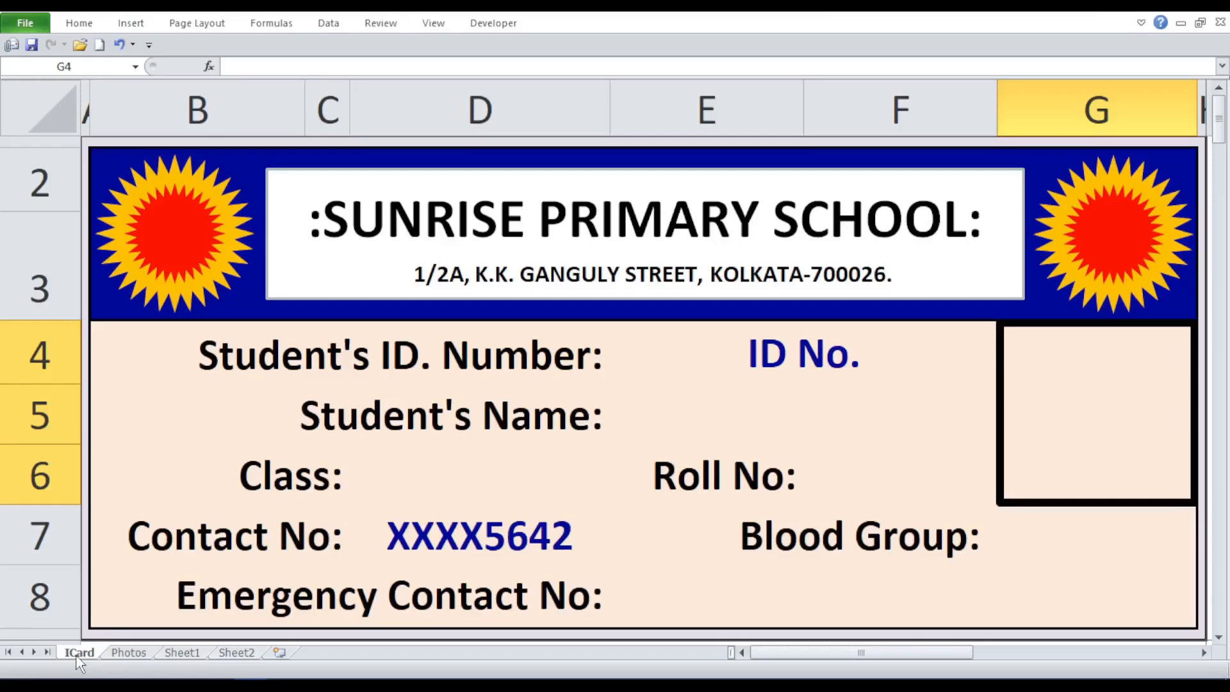
pyautogui.click(129, 653)
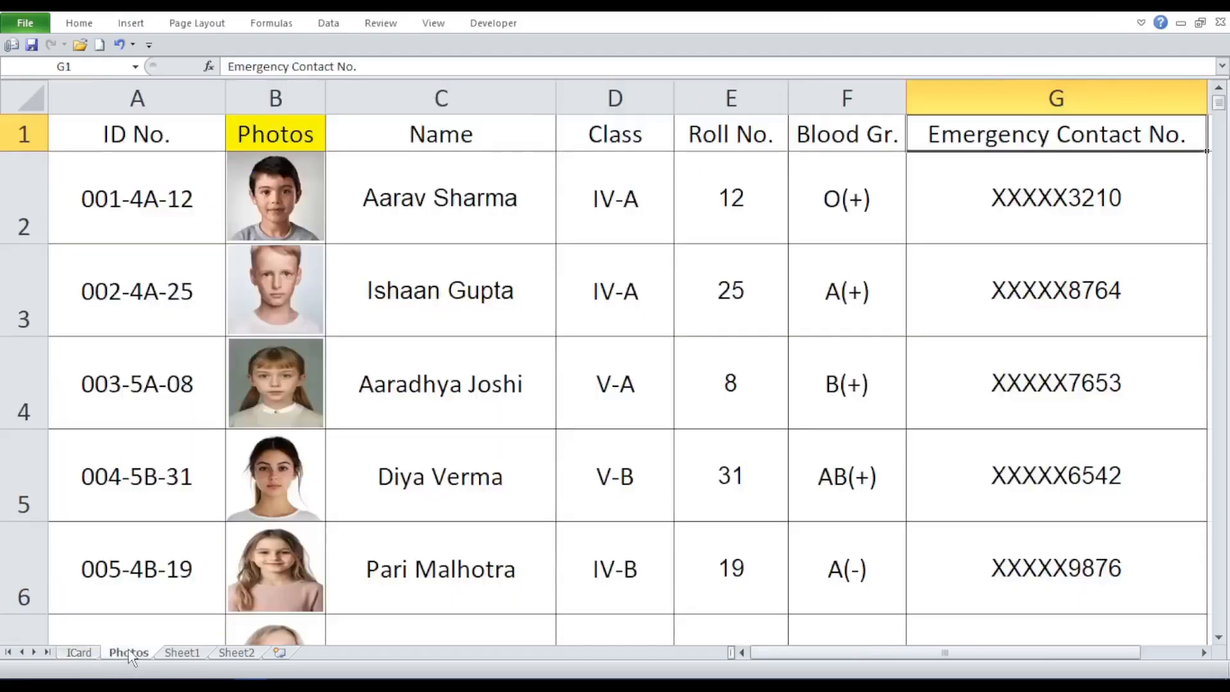
pyautogui.click(186, 655)
pyautogui.click(524, 584)
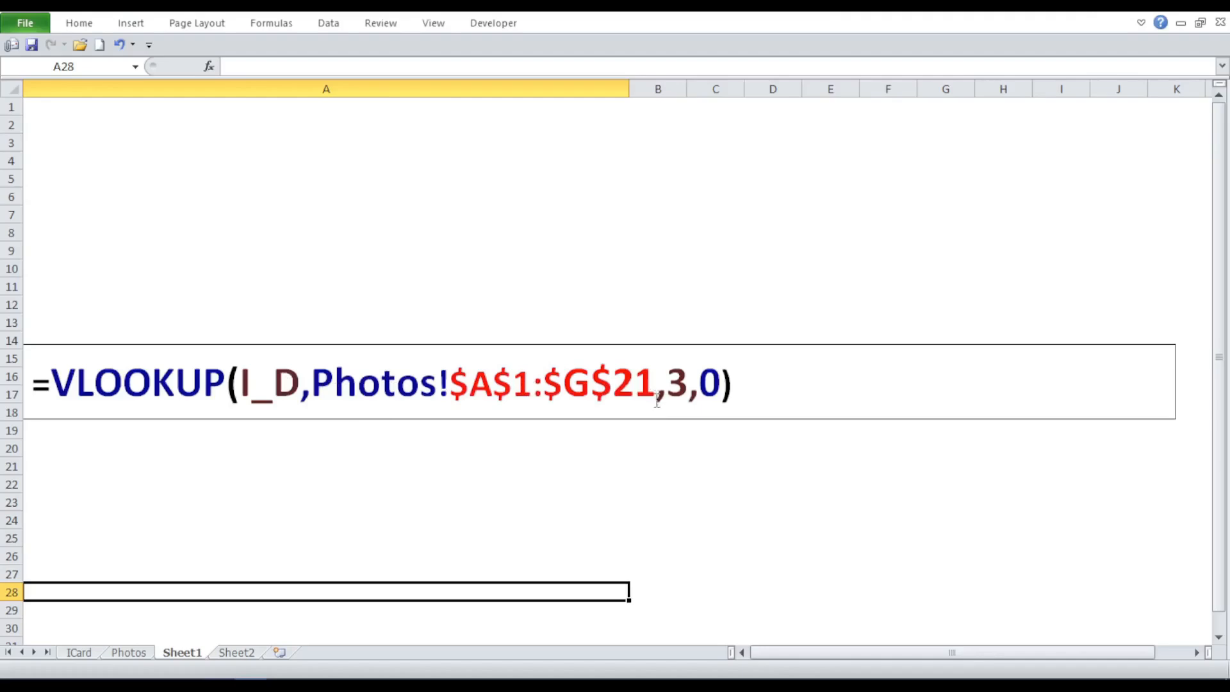
pyautogui.click(743, 391)
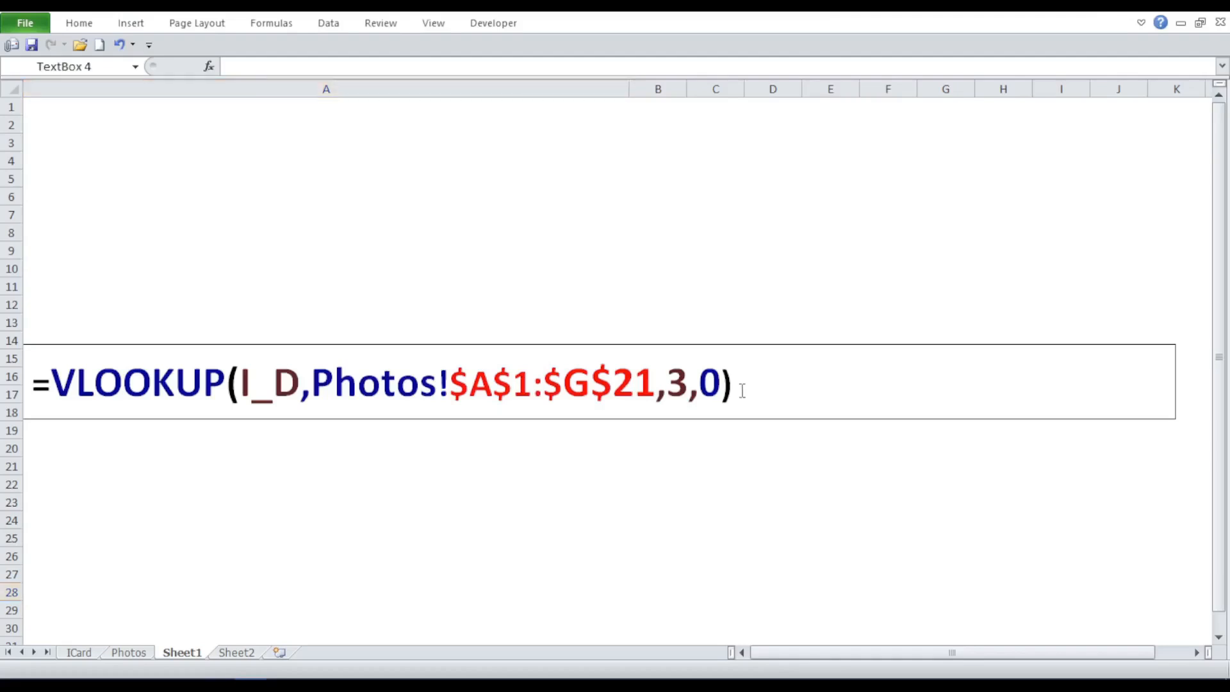
pyautogui.doubleClick(653, 387)
pyautogui.moveTo(652, 387); pyautogui.dragTo(93, 382)
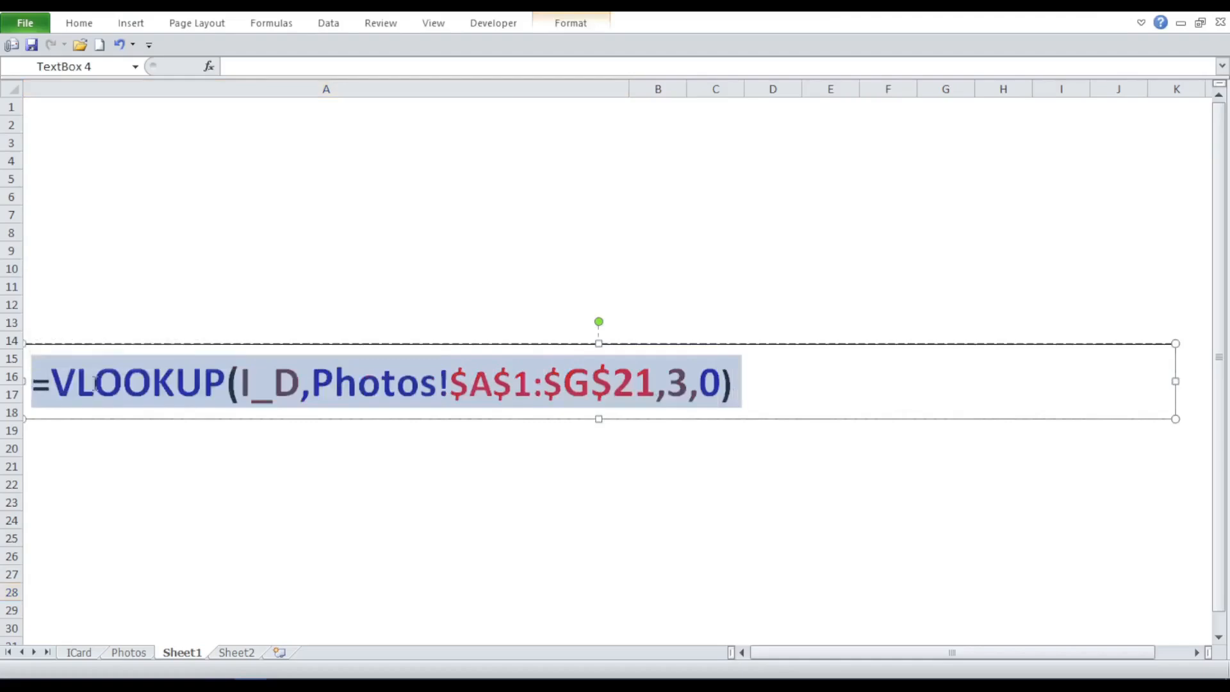
pyautogui.rightClick(93, 382)
pyautogui.click(140, 417)
# Step: Paste the copied VLOOKUP formula into the Student's Name cell E5 on the ICard sheet
pyautogui.click(78, 652)
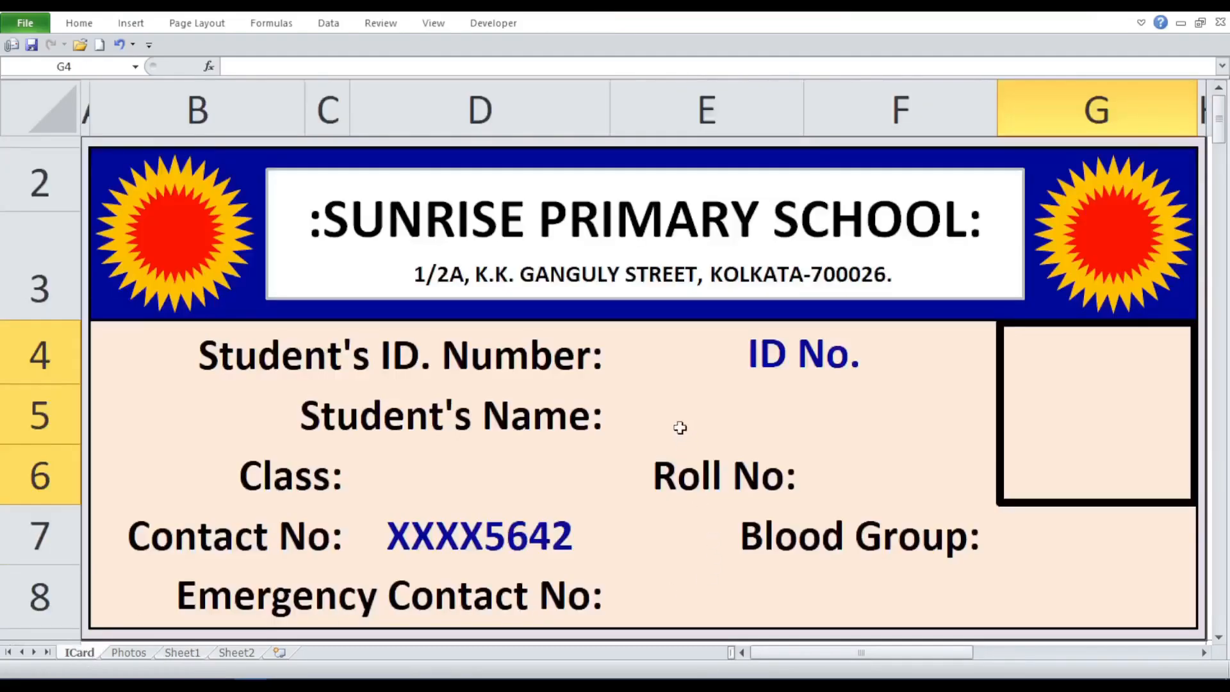
pyautogui.doubleClick(672, 402)
pyautogui.rightClick(672, 402)
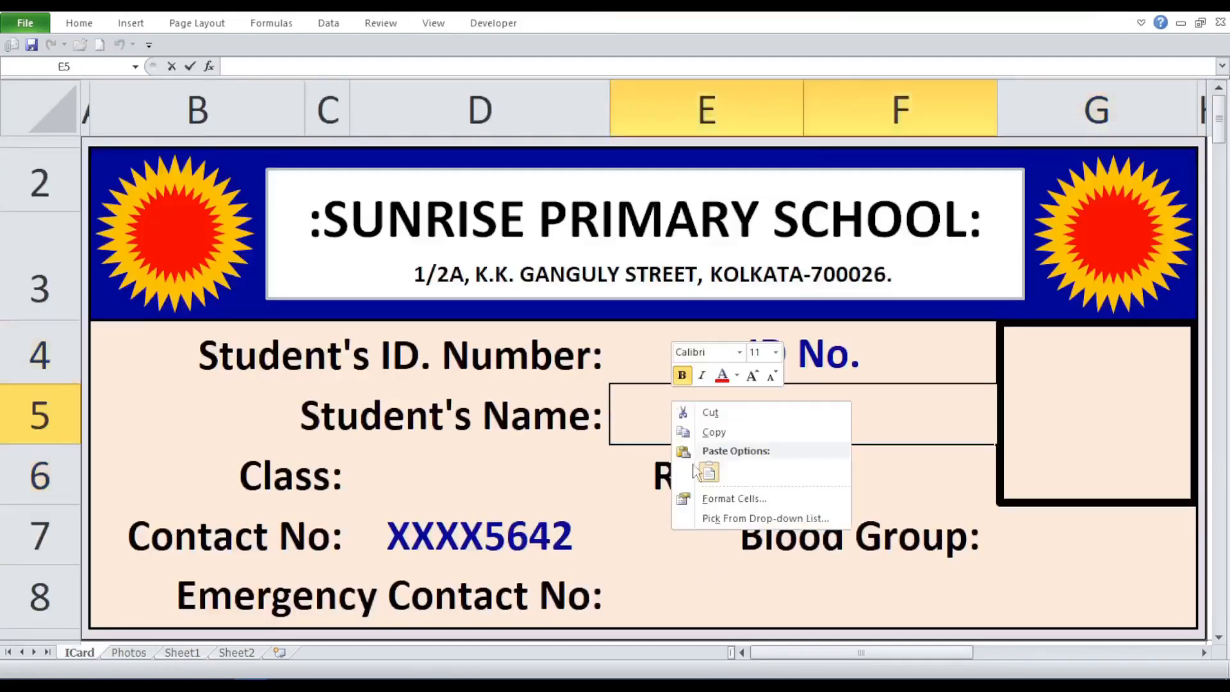
pyautogui.click(708, 474)
pyautogui.press('Return')
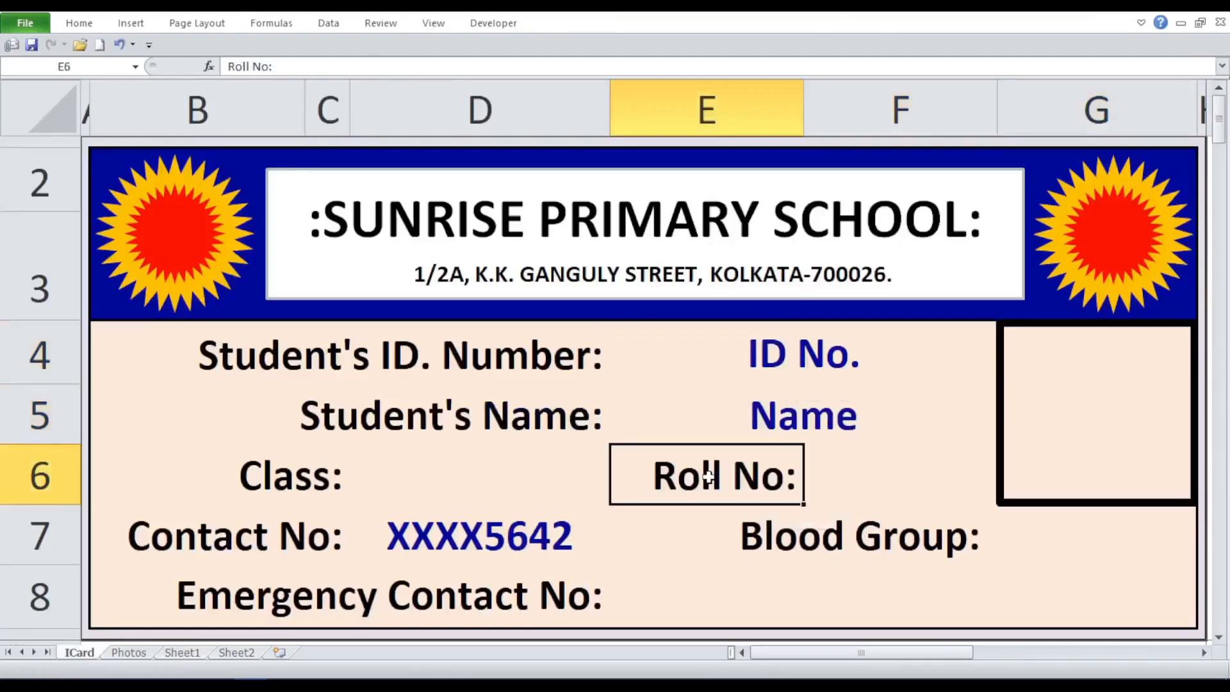
# Step: Paste the copied VLOOKUP formula into the Class cell D6 and set its column index to 4
pyautogui.click(389, 479)
pyautogui.doubleClick(390, 480)
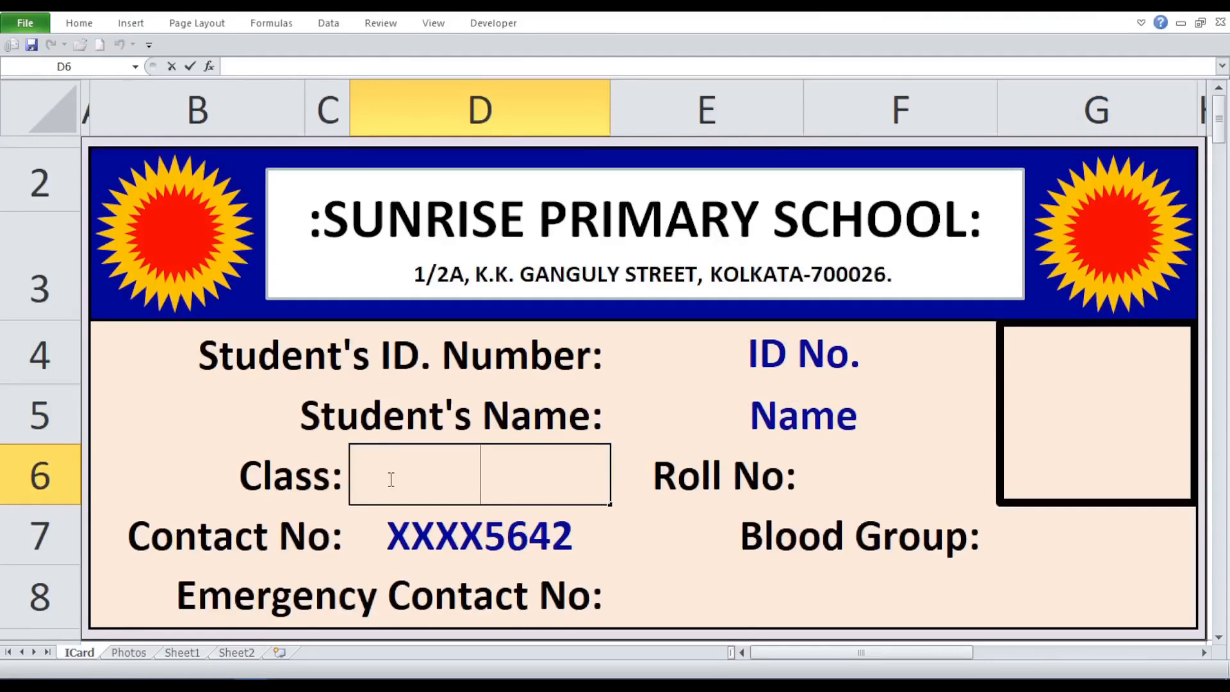
pyautogui.rightClick(391, 479)
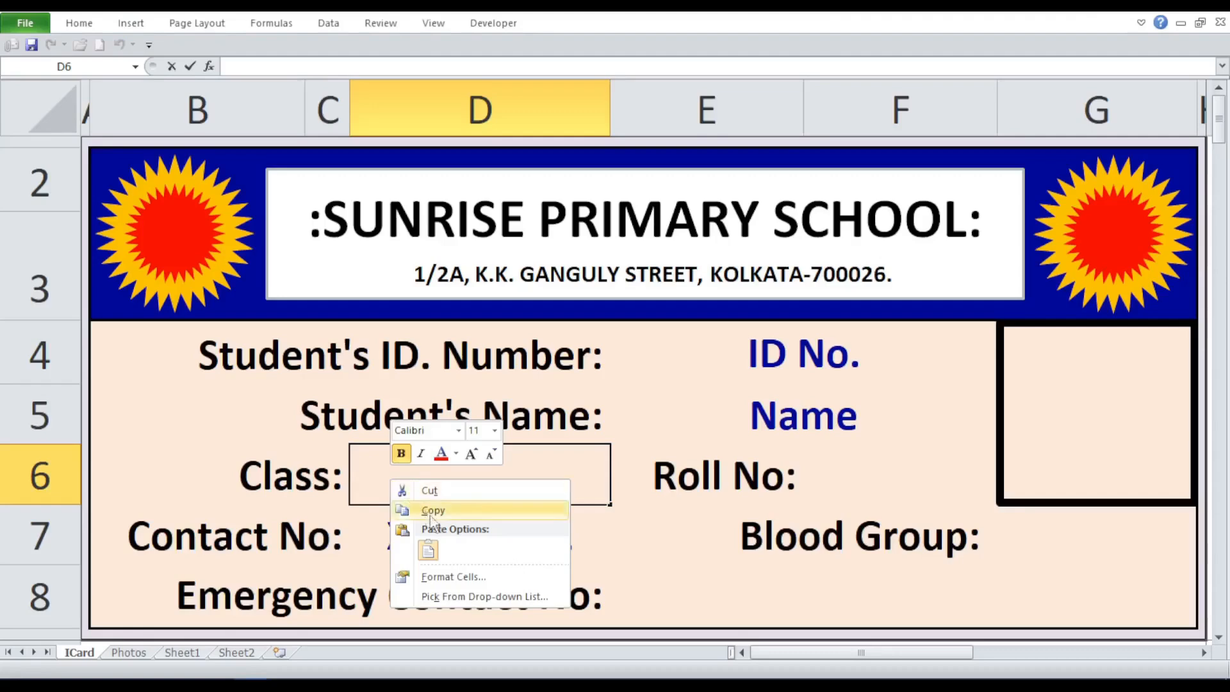
pyautogui.click(426, 550)
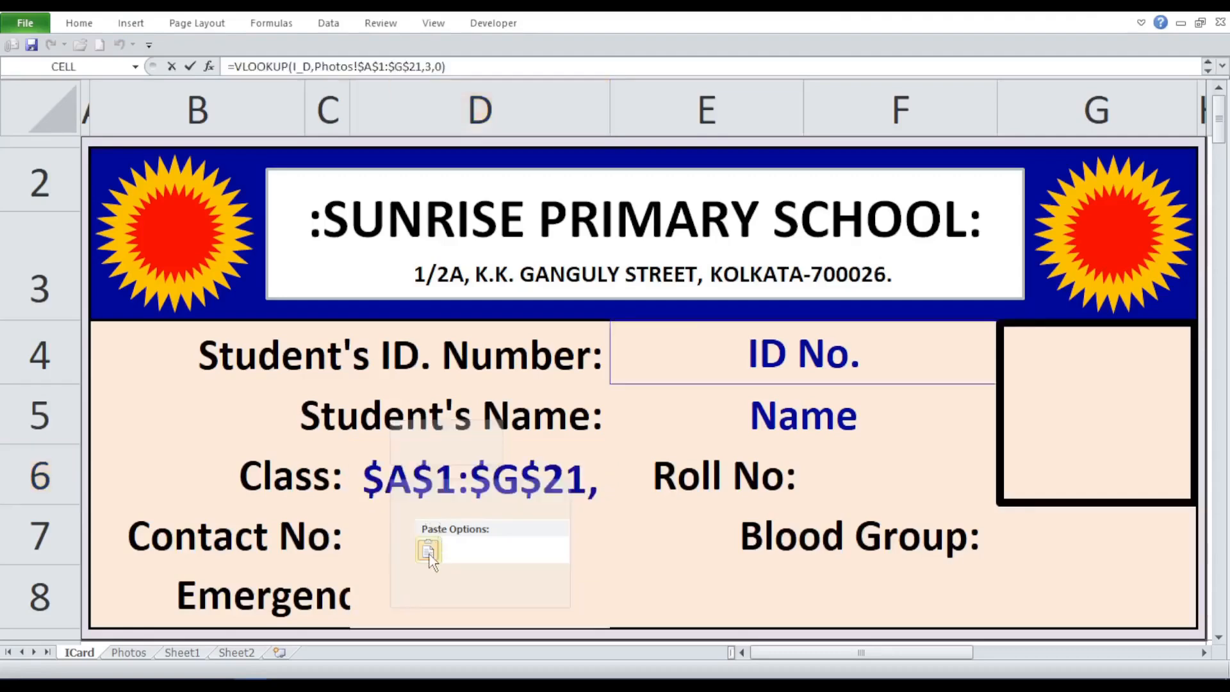
pyautogui.doubleClick(428, 66)
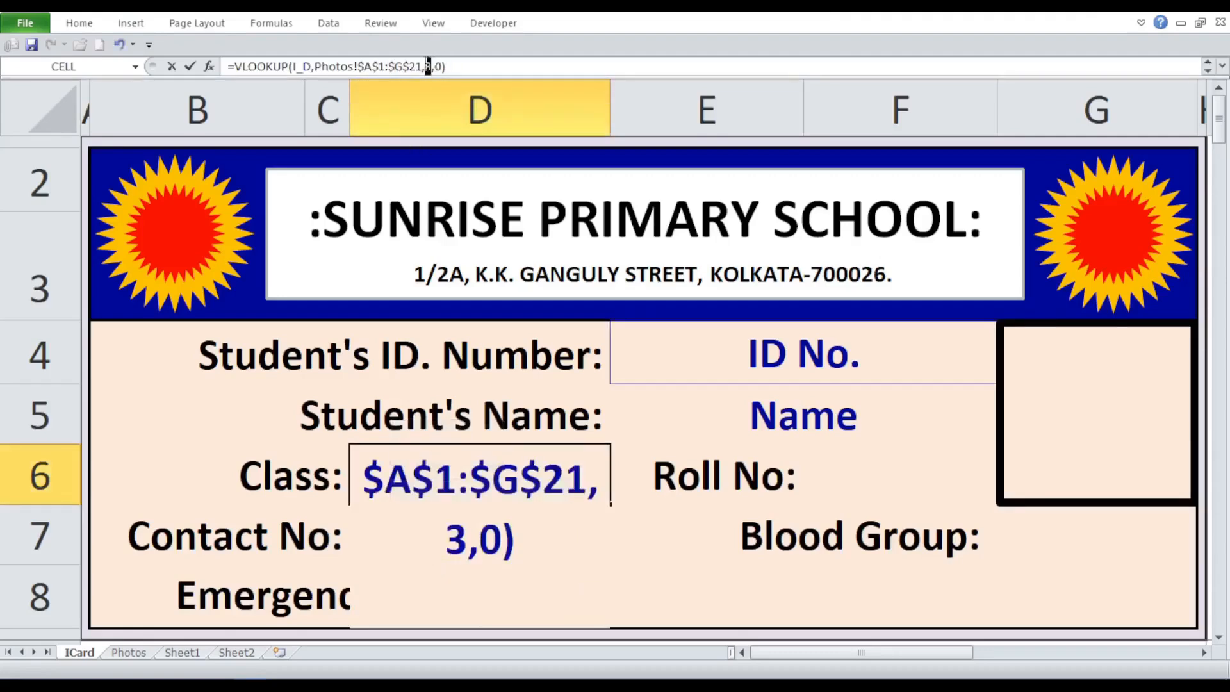
pyautogui.write('4')
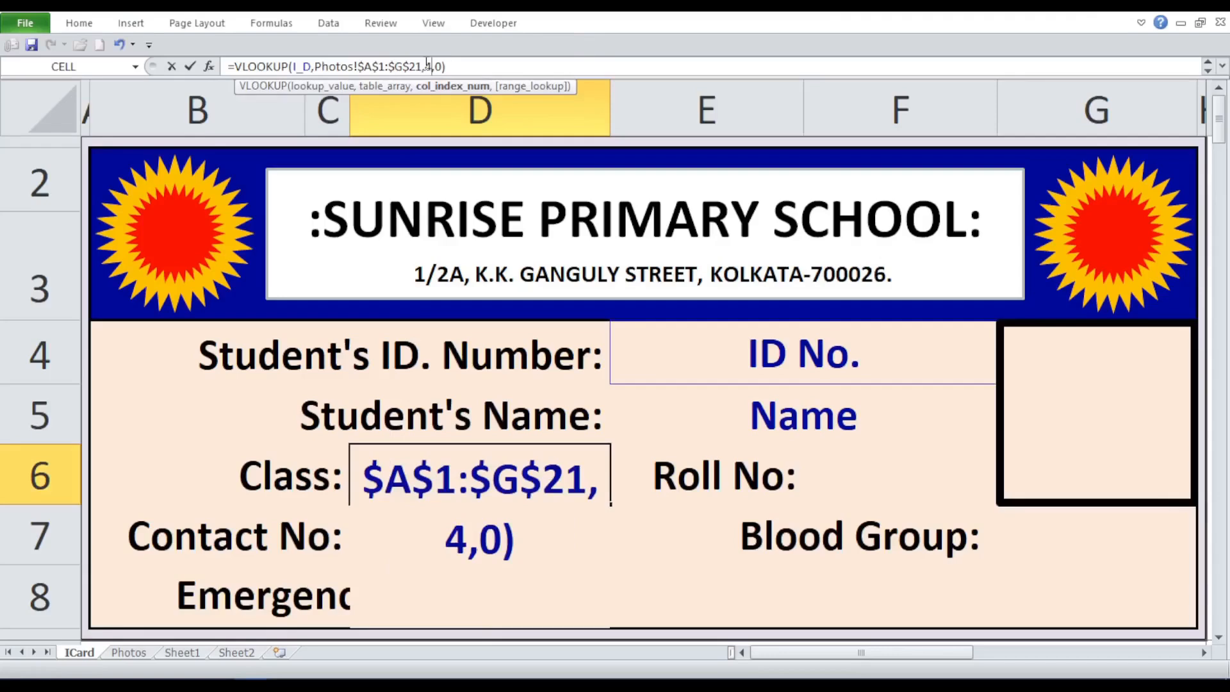
pyautogui.press('Return')
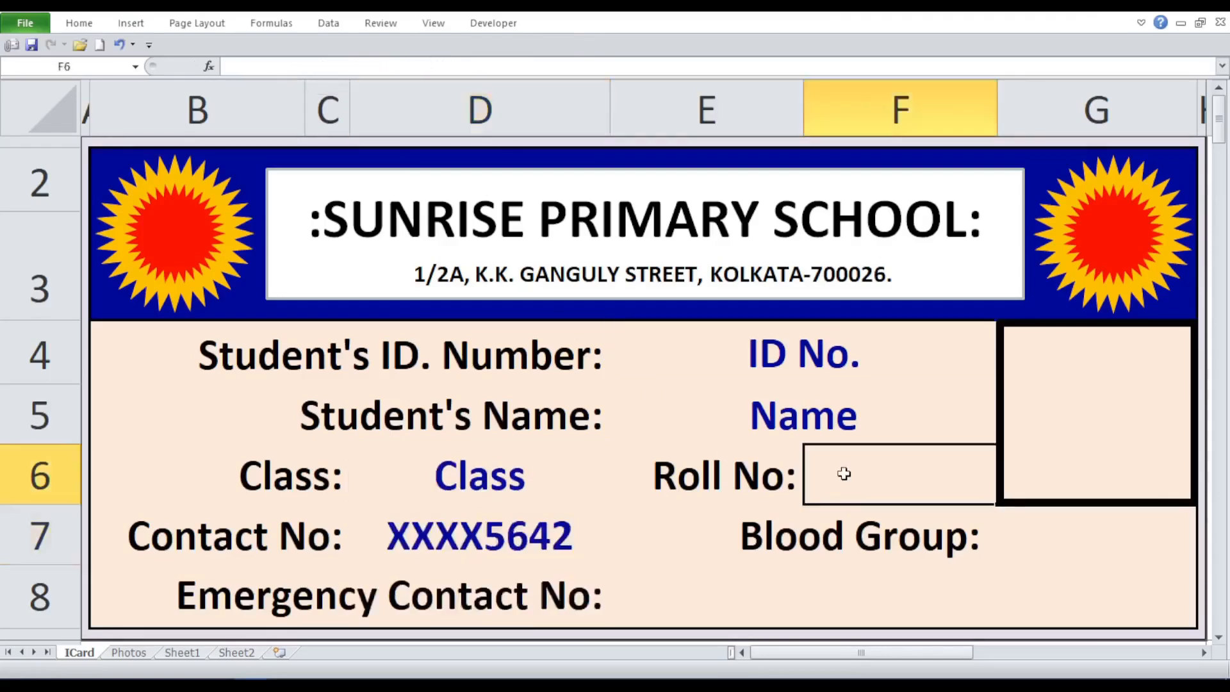
# Step: Paste the copied VLOOKUP formula into the Roll No cell F6 and set its column index to 5
pyautogui.doubleClick(844, 474)
pyautogui.rightClick(848, 472)
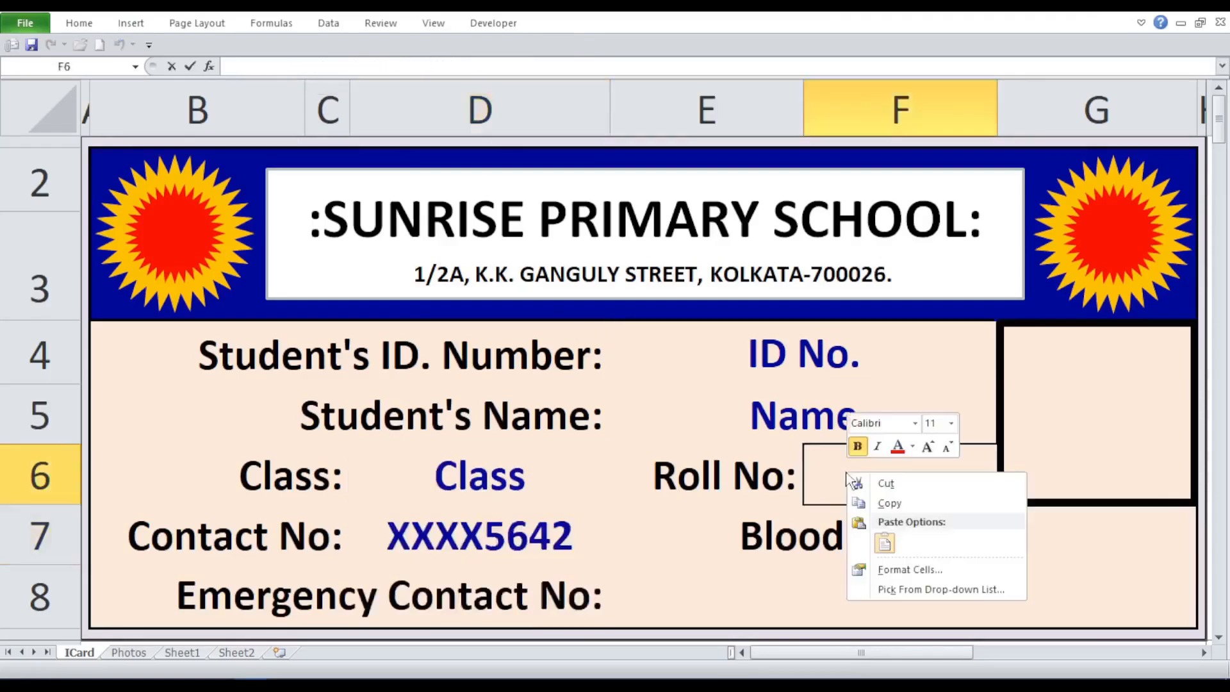
pyautogui.click(879, 542)
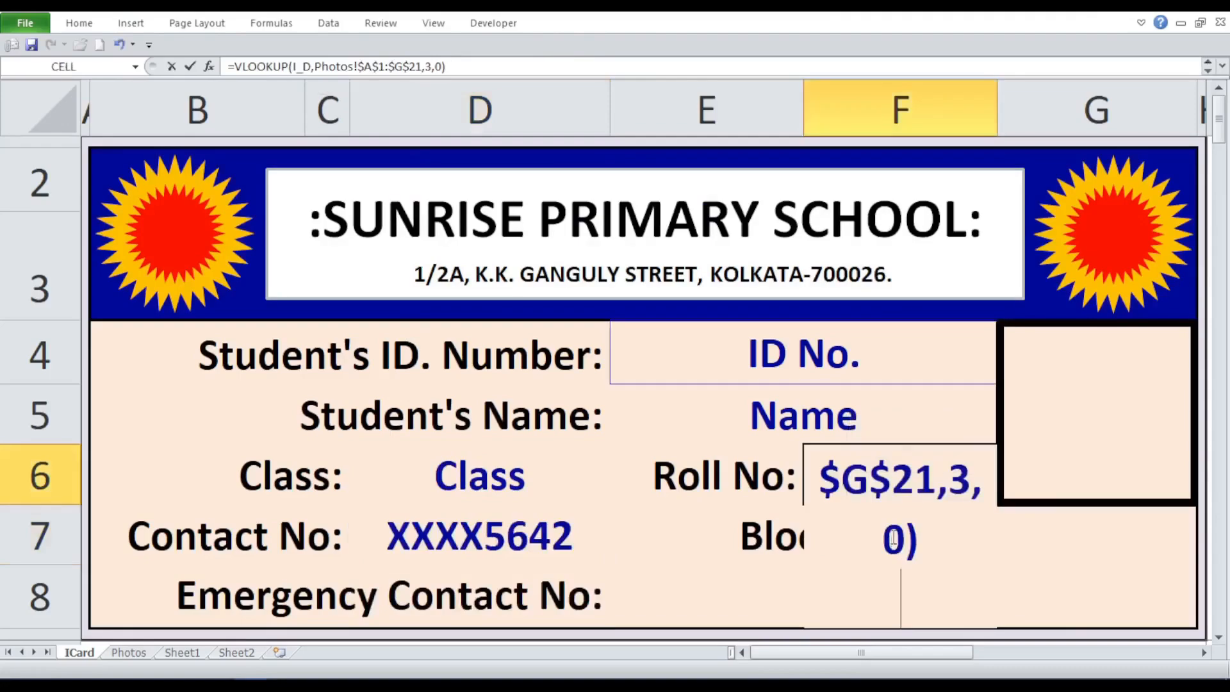
pyautogui.doubleClick(427, 66)
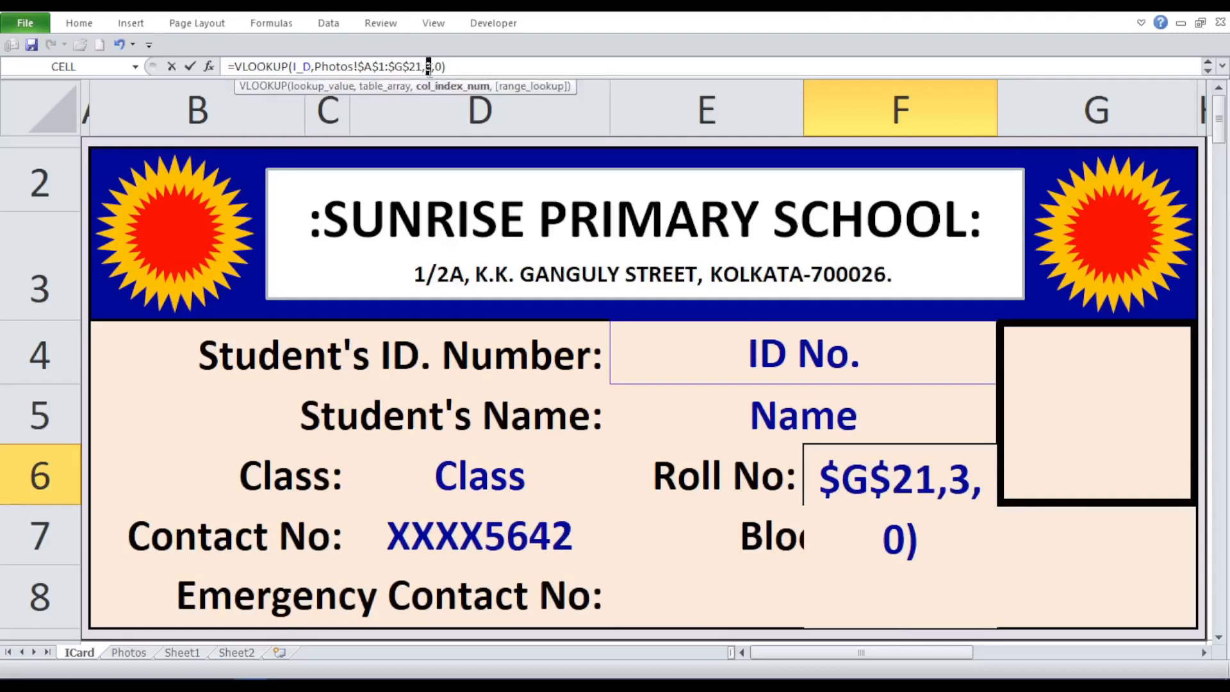
pyautogui.write('5')
pyautogui.click(459, 67)
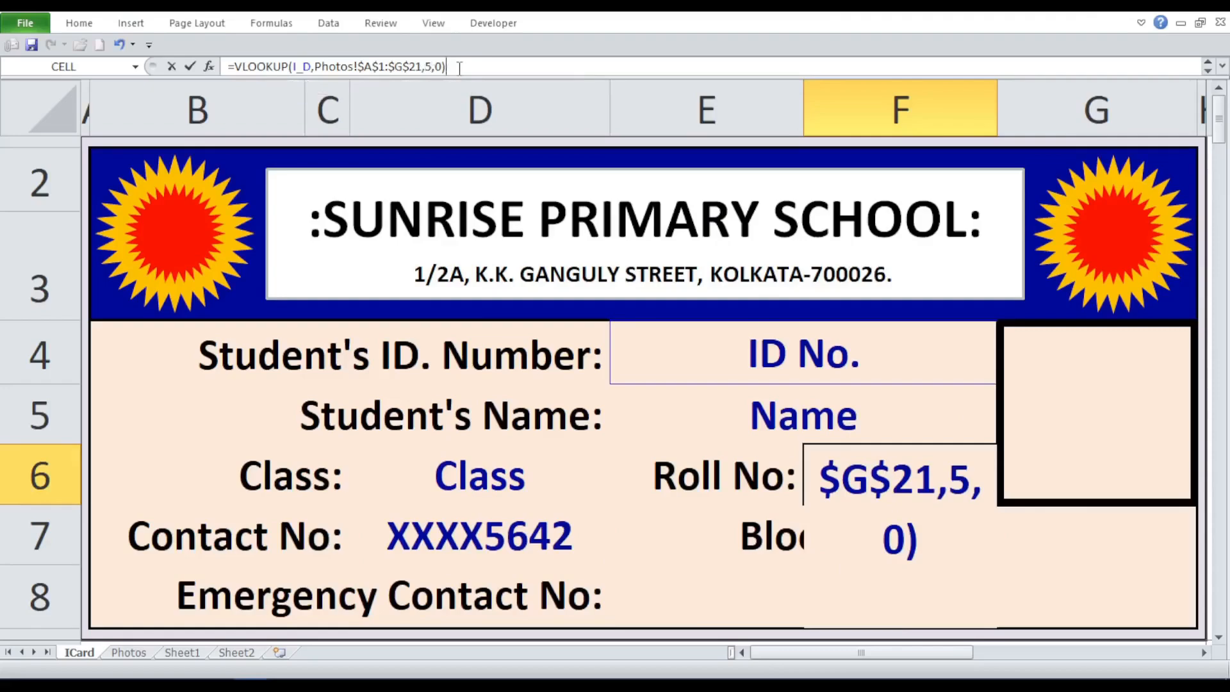
pyautogui.press('Return')
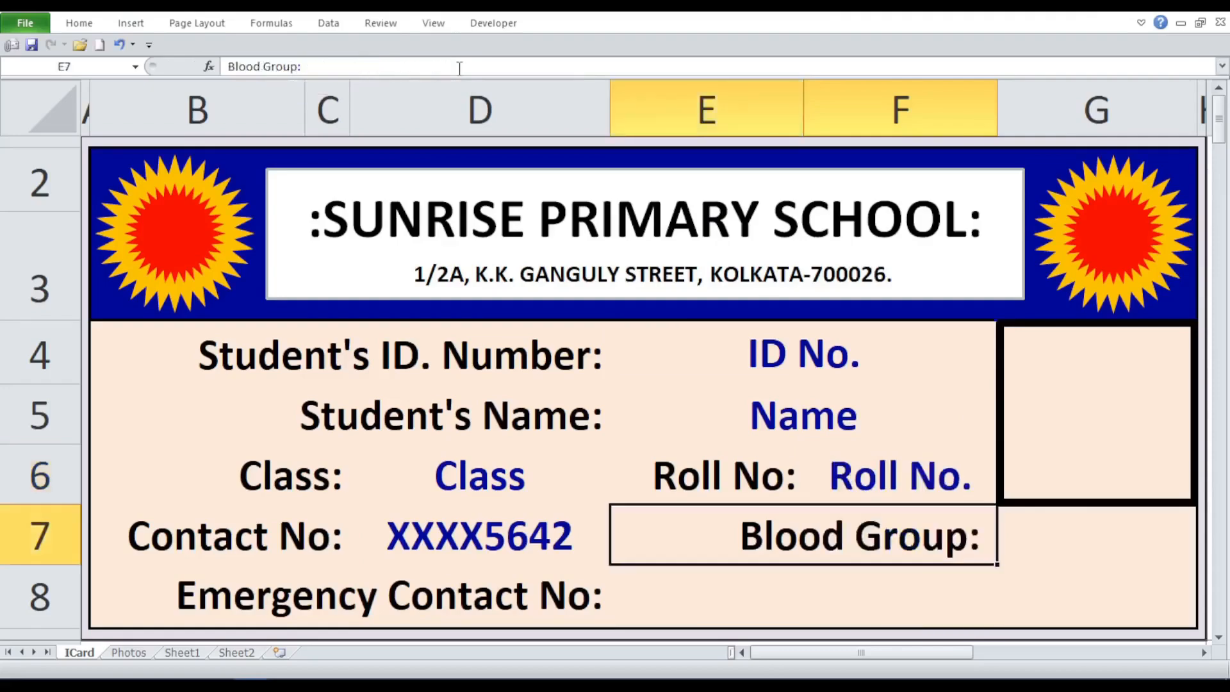
# Step: Paste the VLOOKUP formula into the Blood Group cell G7 and change its column index to return the Blood Gr. column
pyautogui.doubleClick(1052, 543)
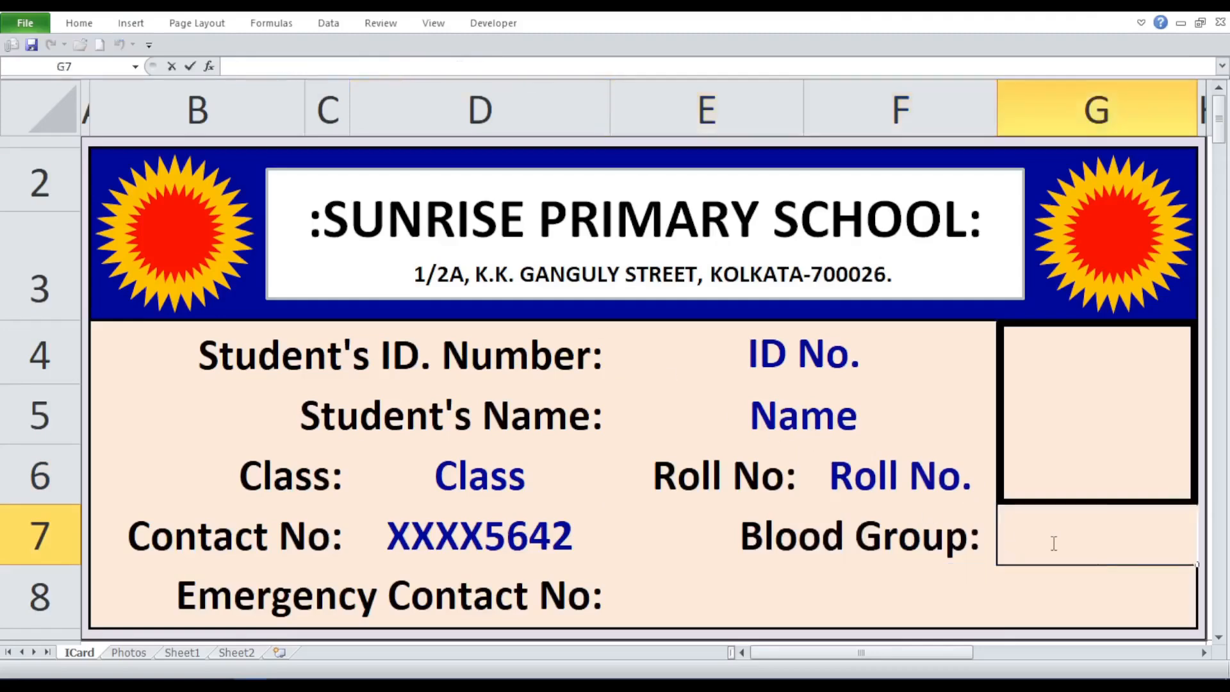
pyautogui.rightClick(277, 62)
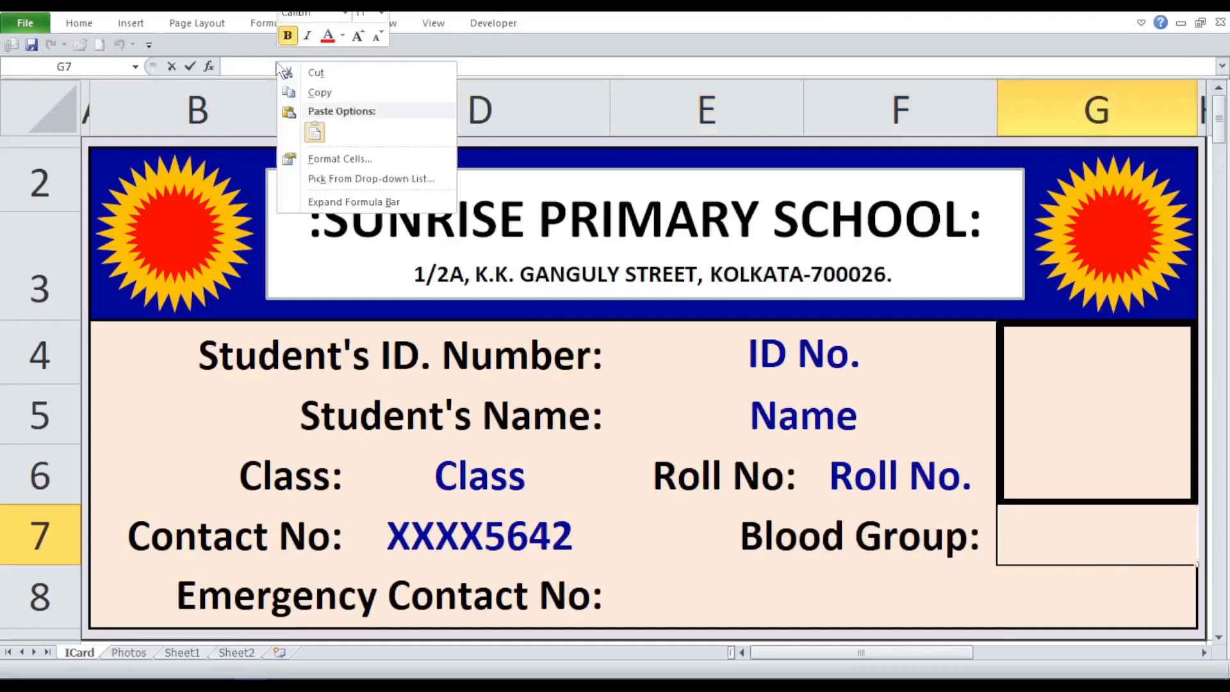
pyautogui.click(315, 133)
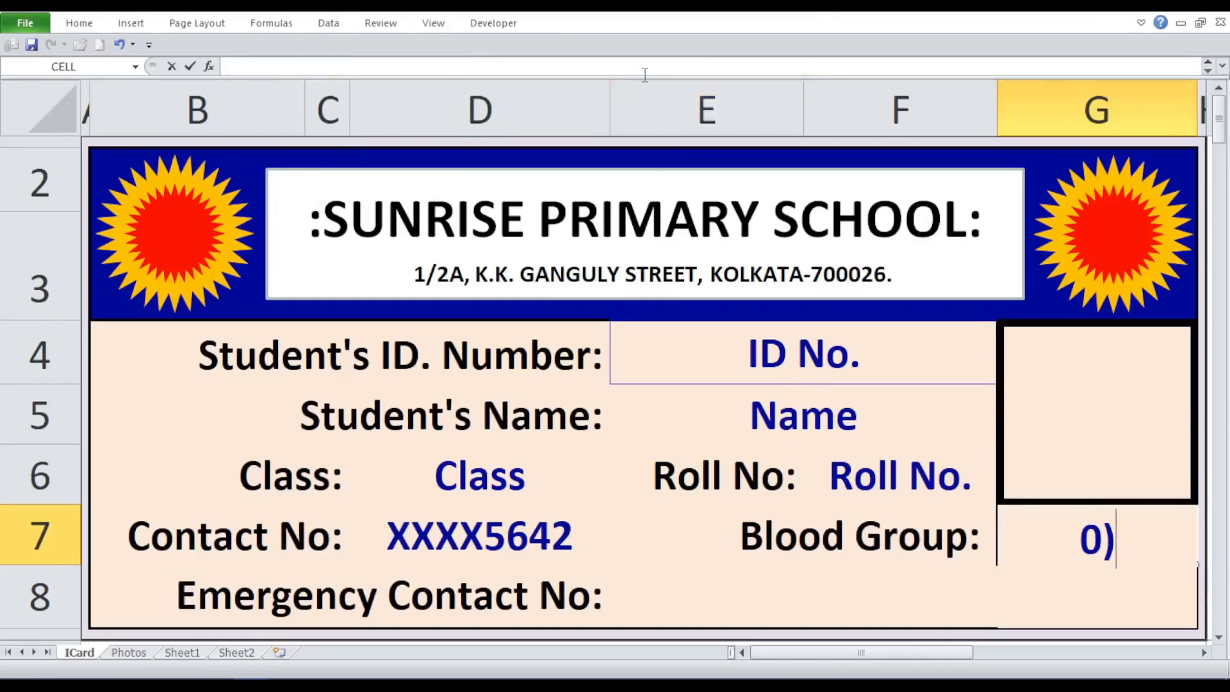
pyautogui.moveTo(646, 76); pyautogui.dragTo(651, 101)
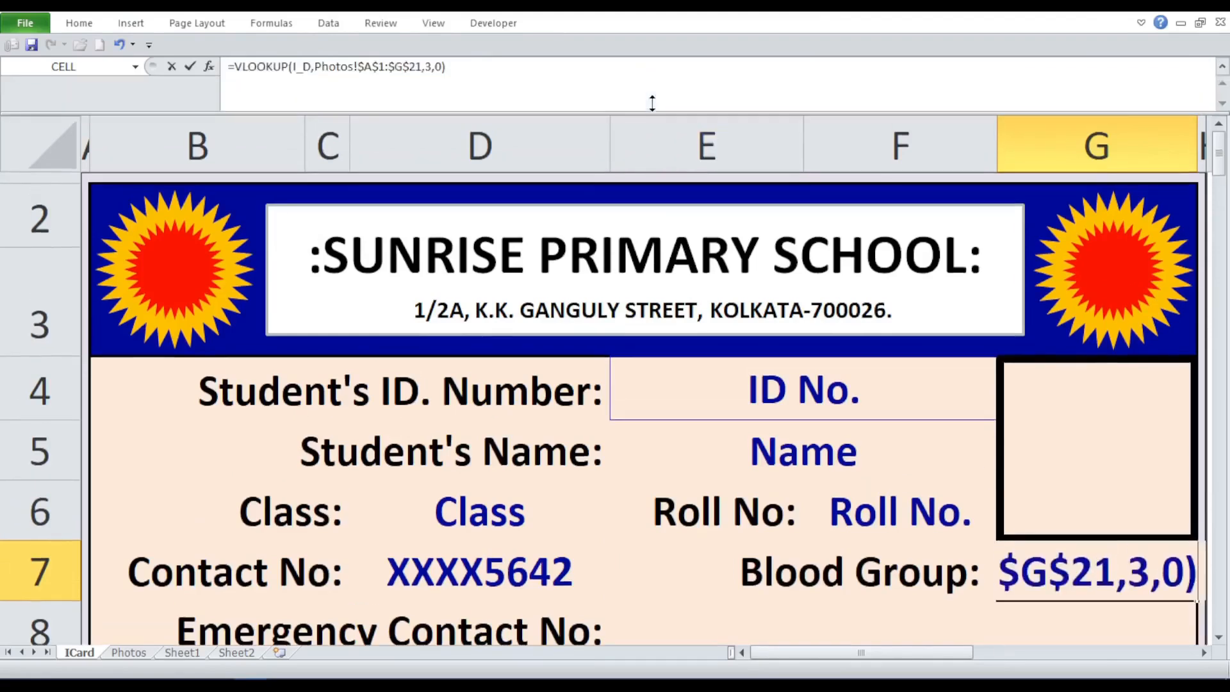
pyautogui.doubleClick(428, 66)
pyautogui.press('Return')
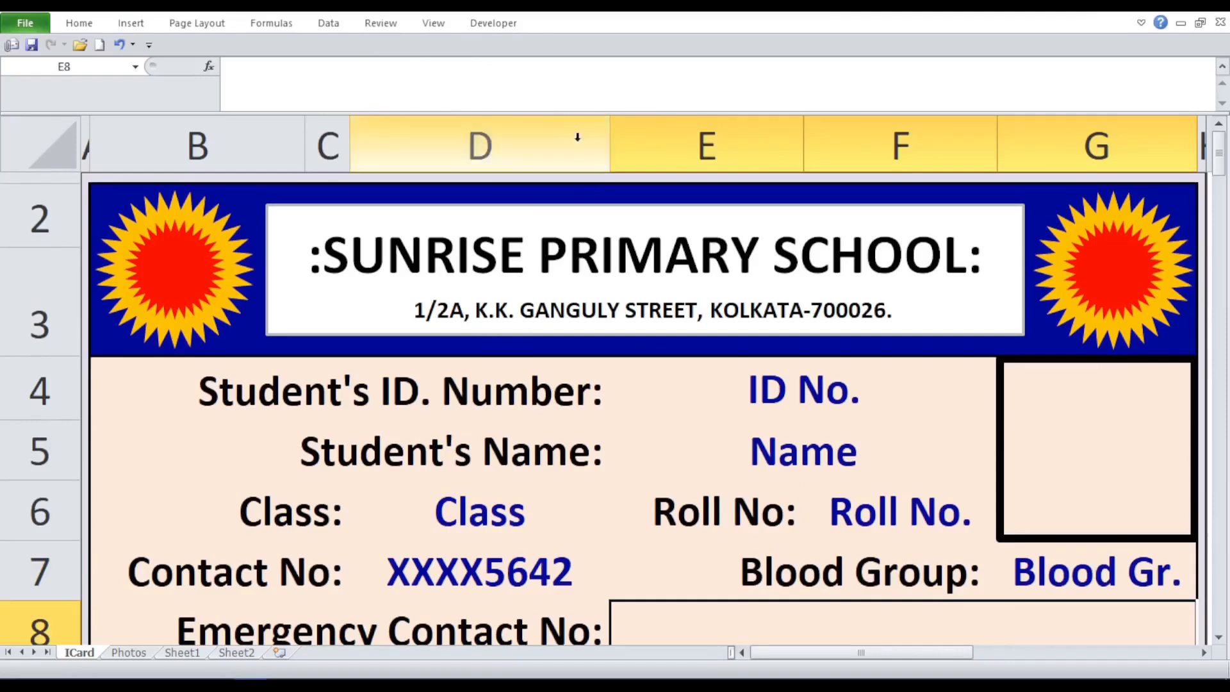
pyautogui.moveTo(554, 113); pyautogui.dragTo(554, 77)
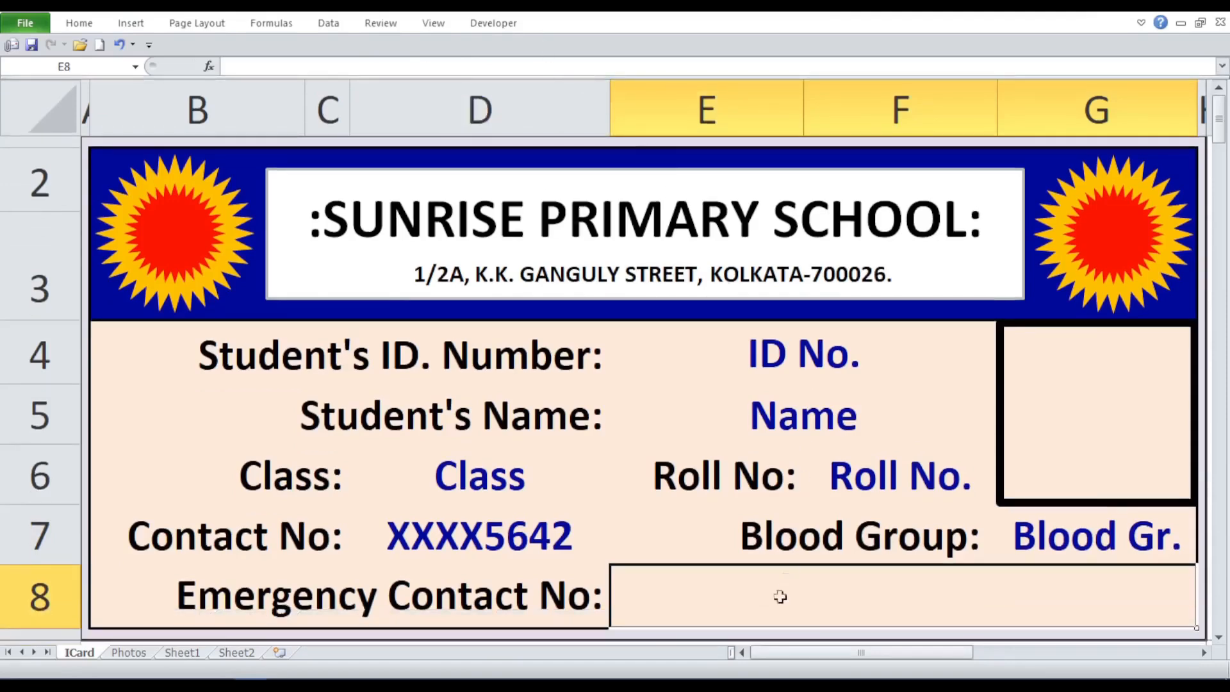
# Step: Paste the copied VLOOKUP formula into the Emergency Contact No cell E8 and set its column index to 7
pyautogui.doubleClick(764, 599)
pyautogui.rightClick(764, 599)
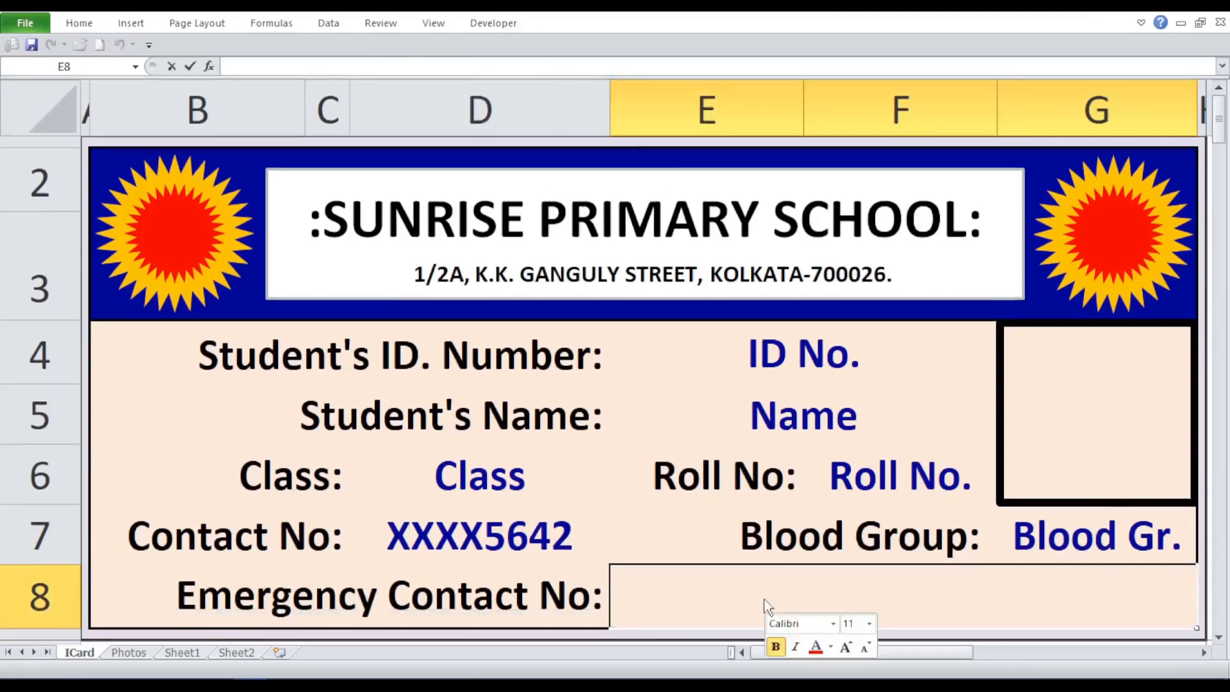
pyautogui.click(801, 543)
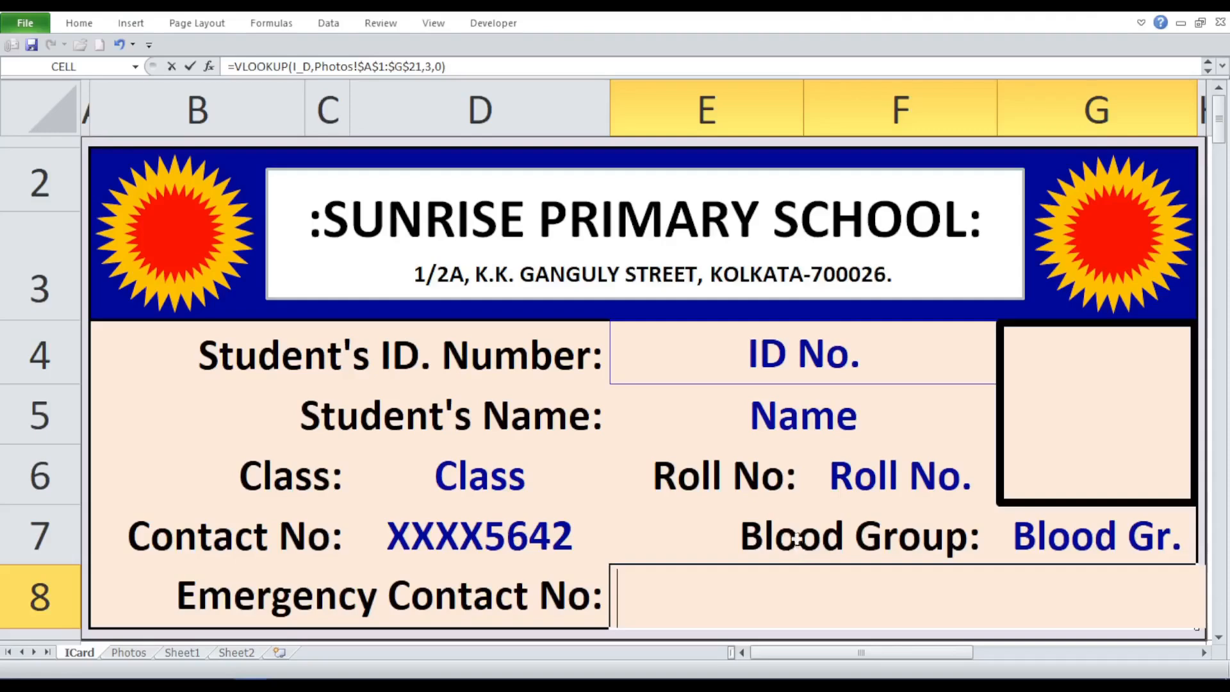
pyautogui.doubleClick(428, 67)
pyautogui.write('7')
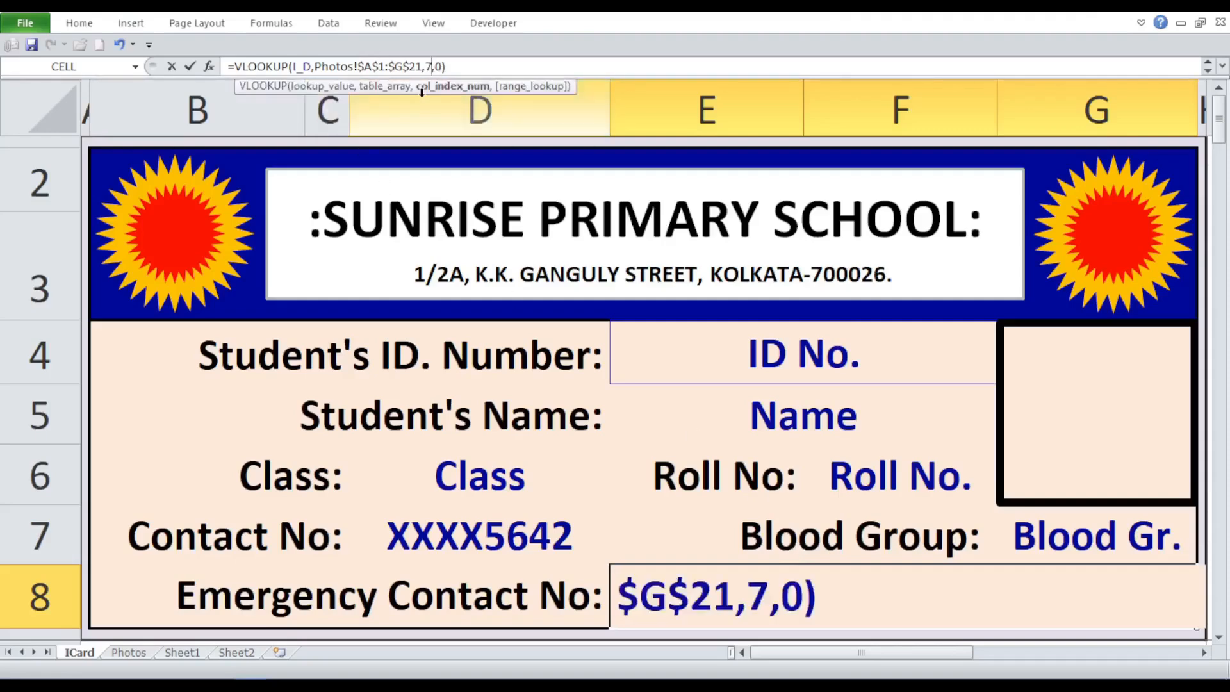
pyautogui.press('Return')
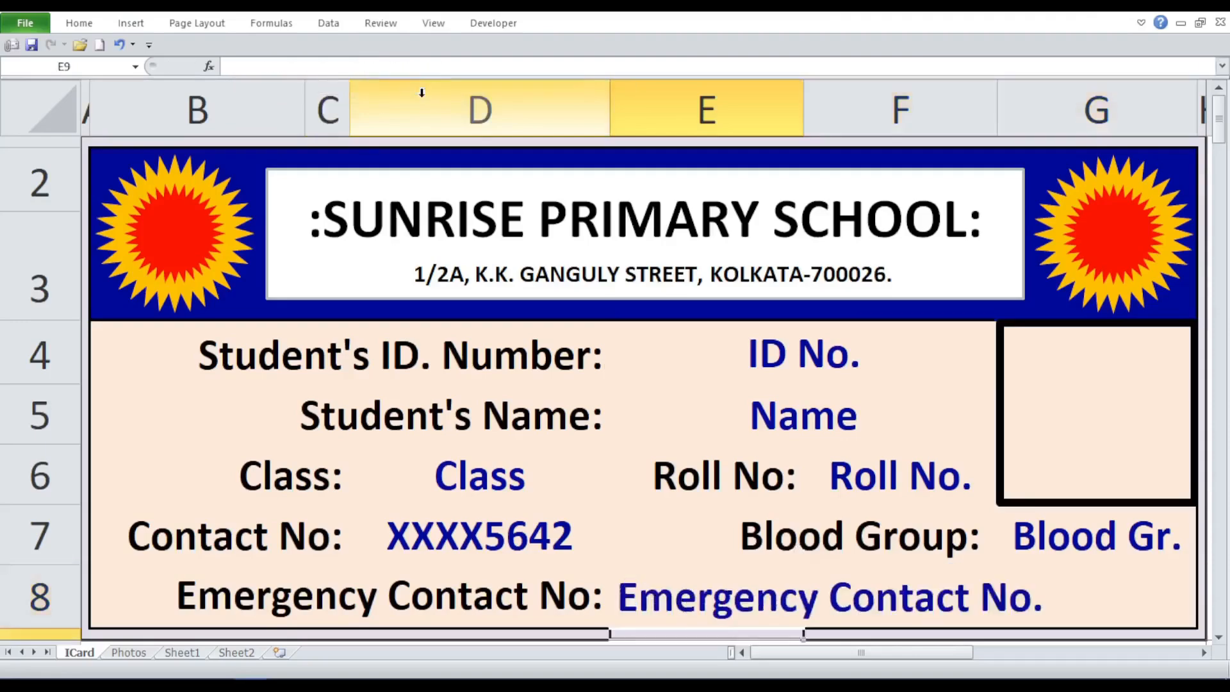
# Step: Examine the ID No. range A1:A21 and the matching photos and details on the Photos sheet
pyautogui.click(1130, 394)
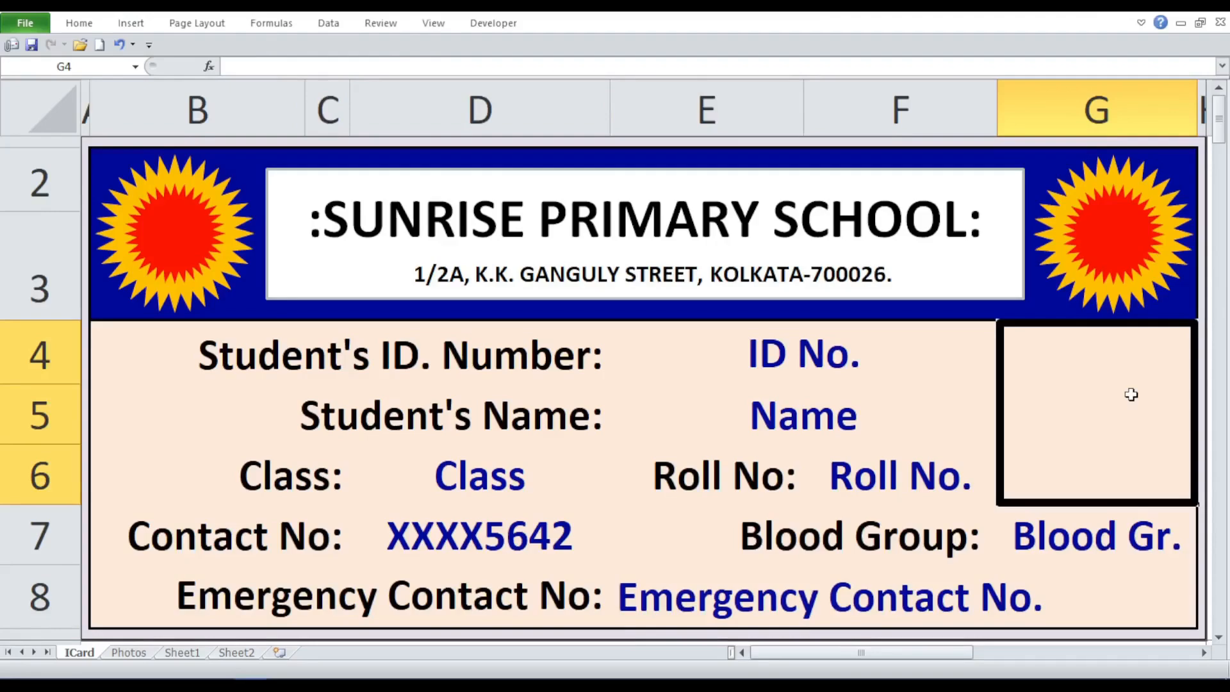
pyautogui.click(462, 557)
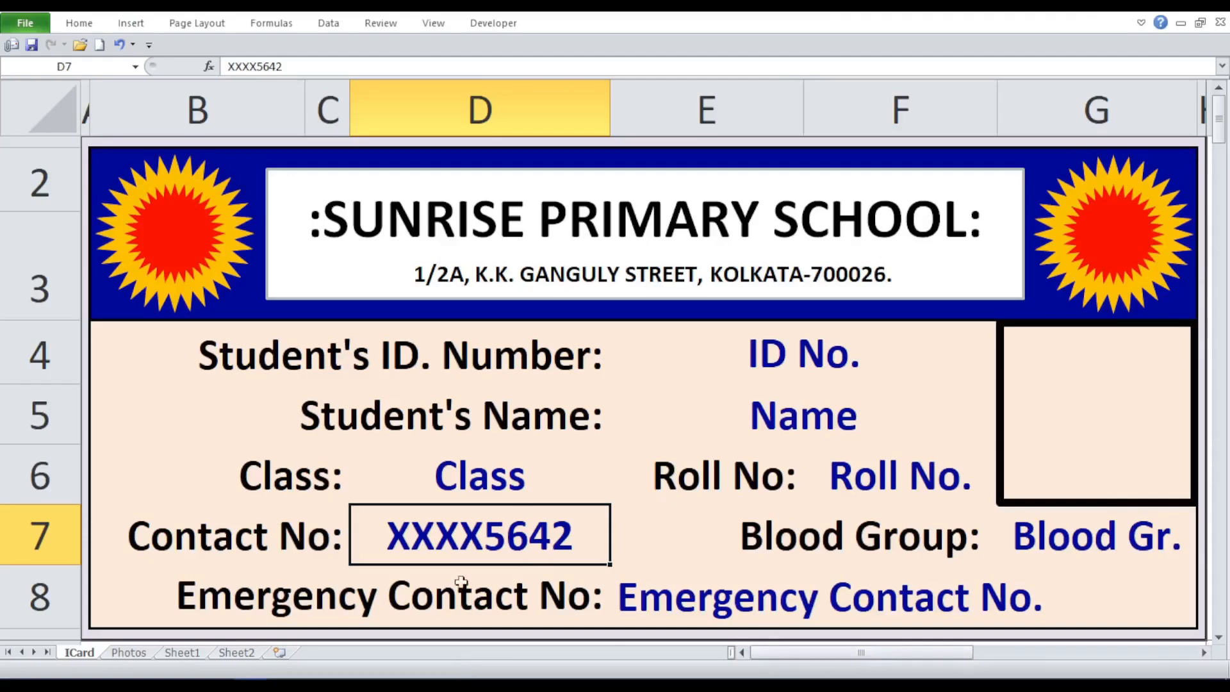
pyautogui.hotkey('ctrl', 'pagedown')
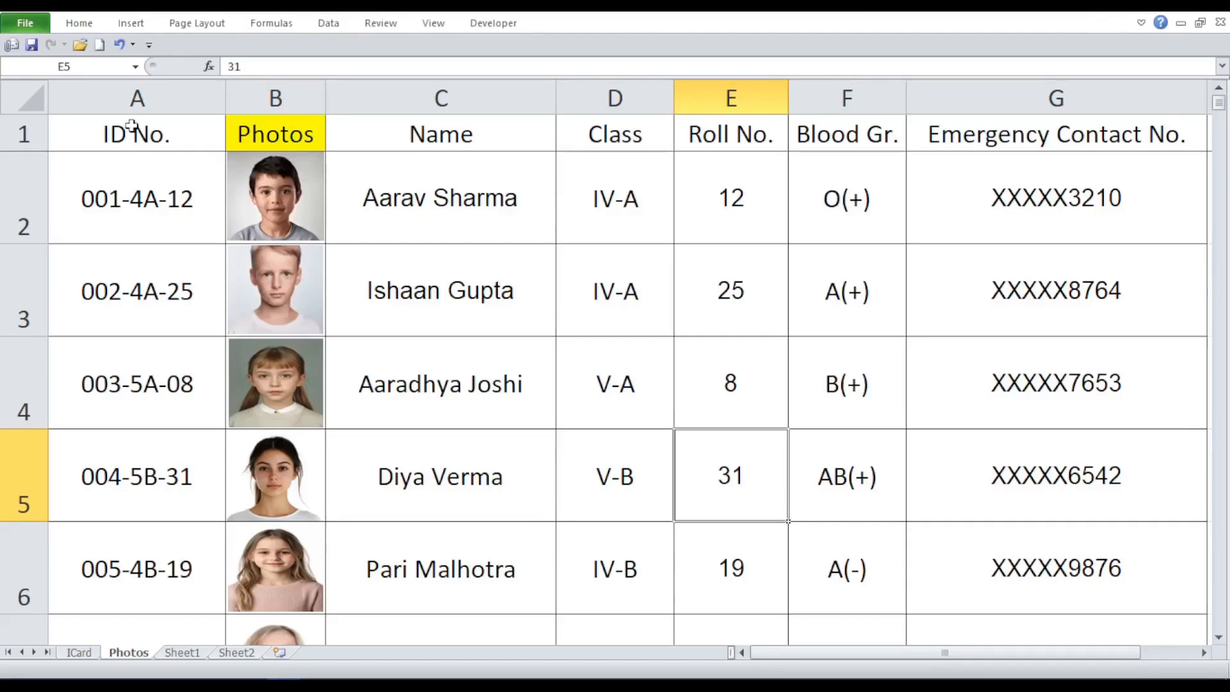
pyautogui.moveTo(132, 125); pyautogui.dragTo(132, 518)
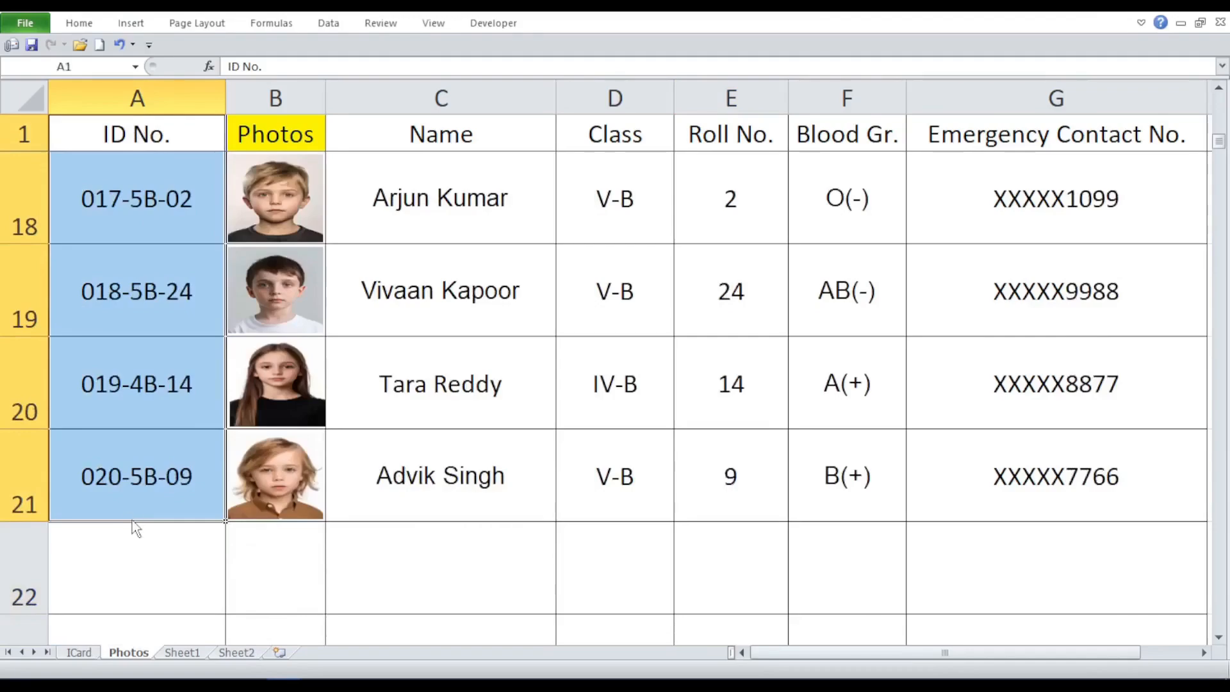
pyautogui.scroll(5, 135, 527)
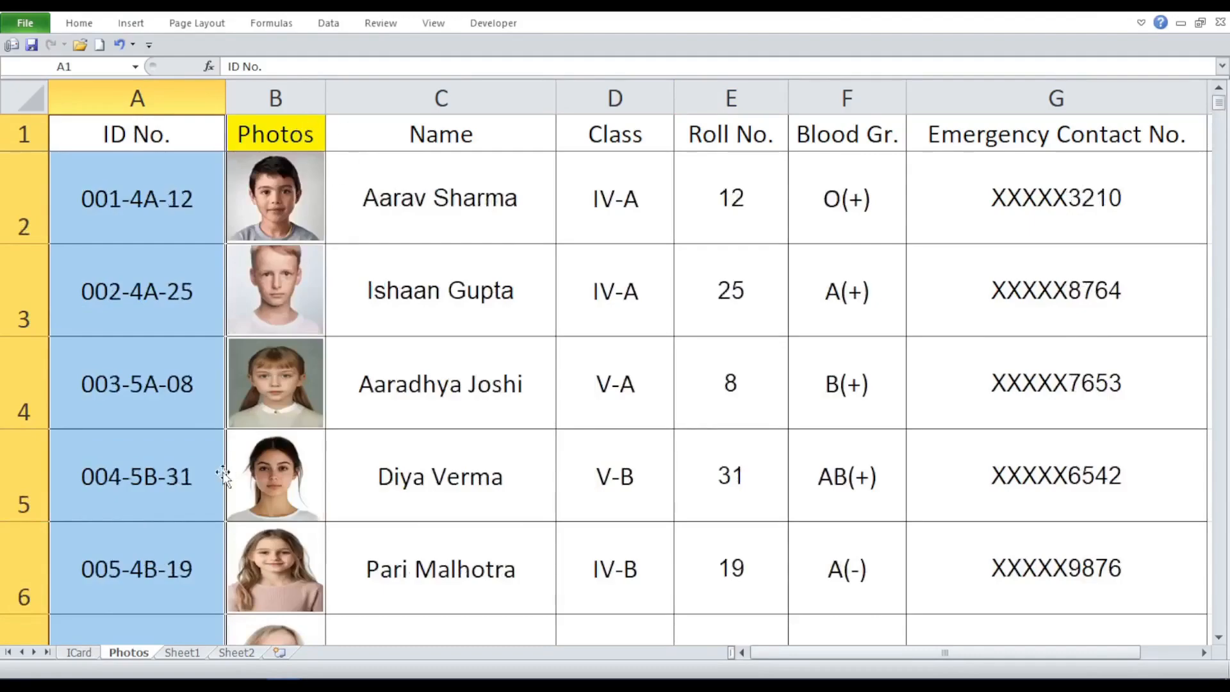
pyautogui.scroll(-4, 223, 474)
pyautogui.scroll(-1, 223, 474)
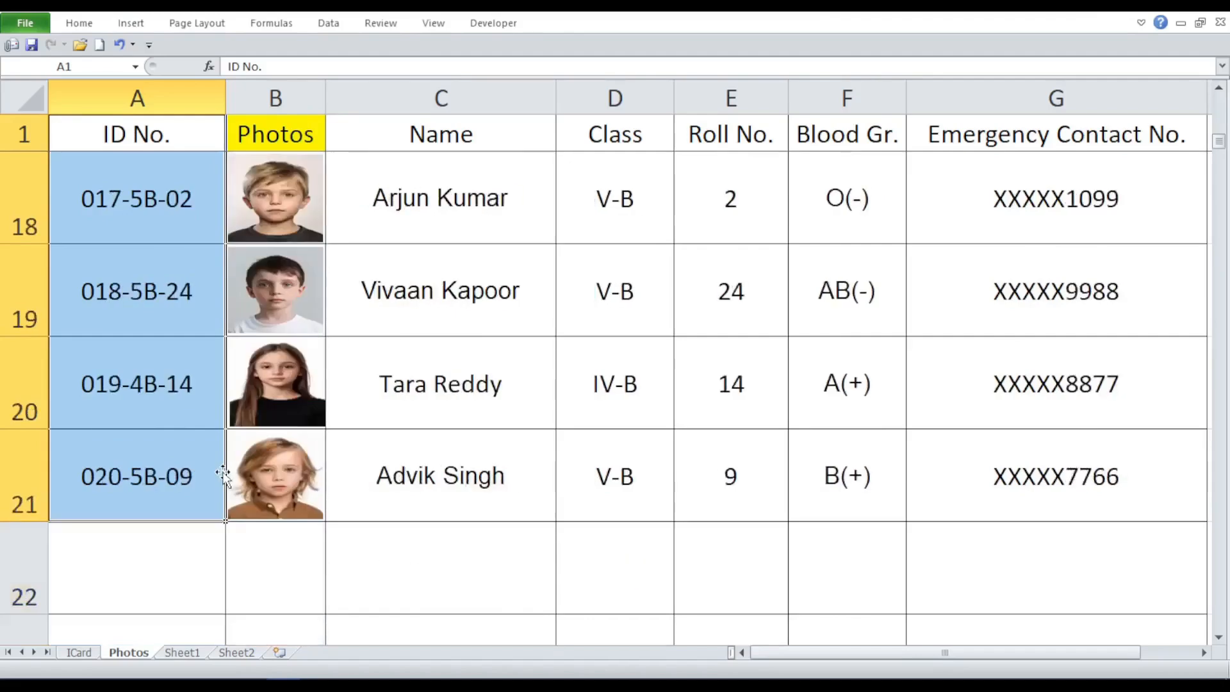
pyautogui.scroll(5, 223, 474)
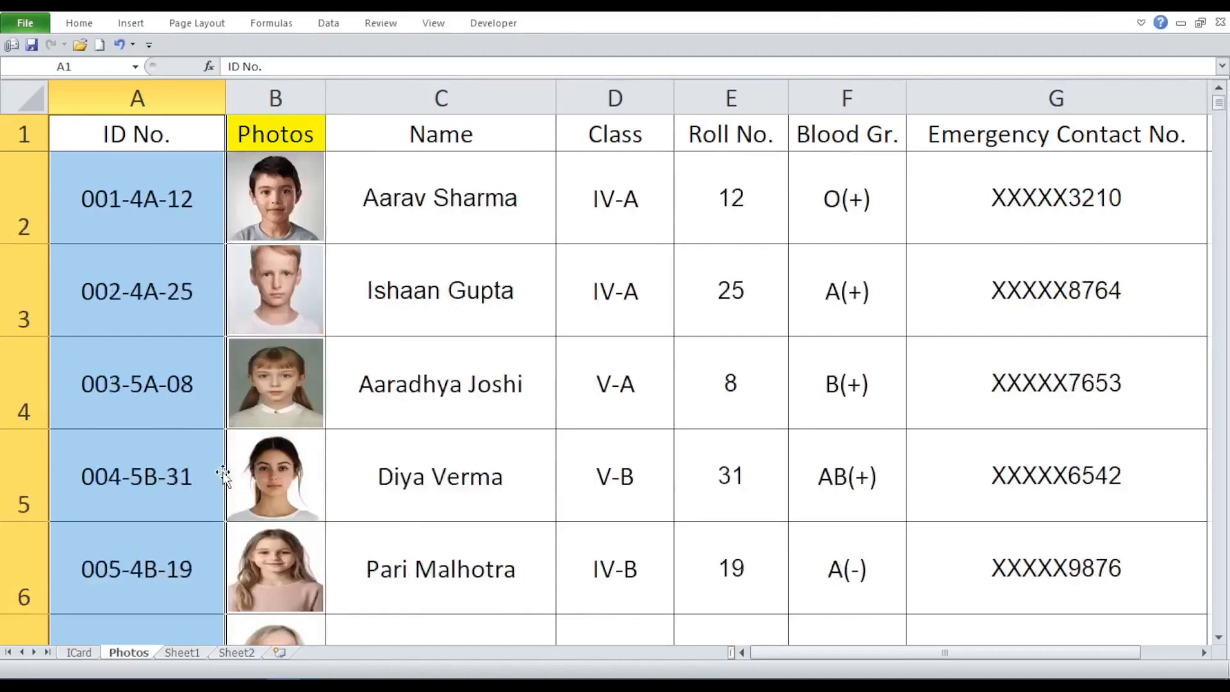
pyautogui.click(473, 219)
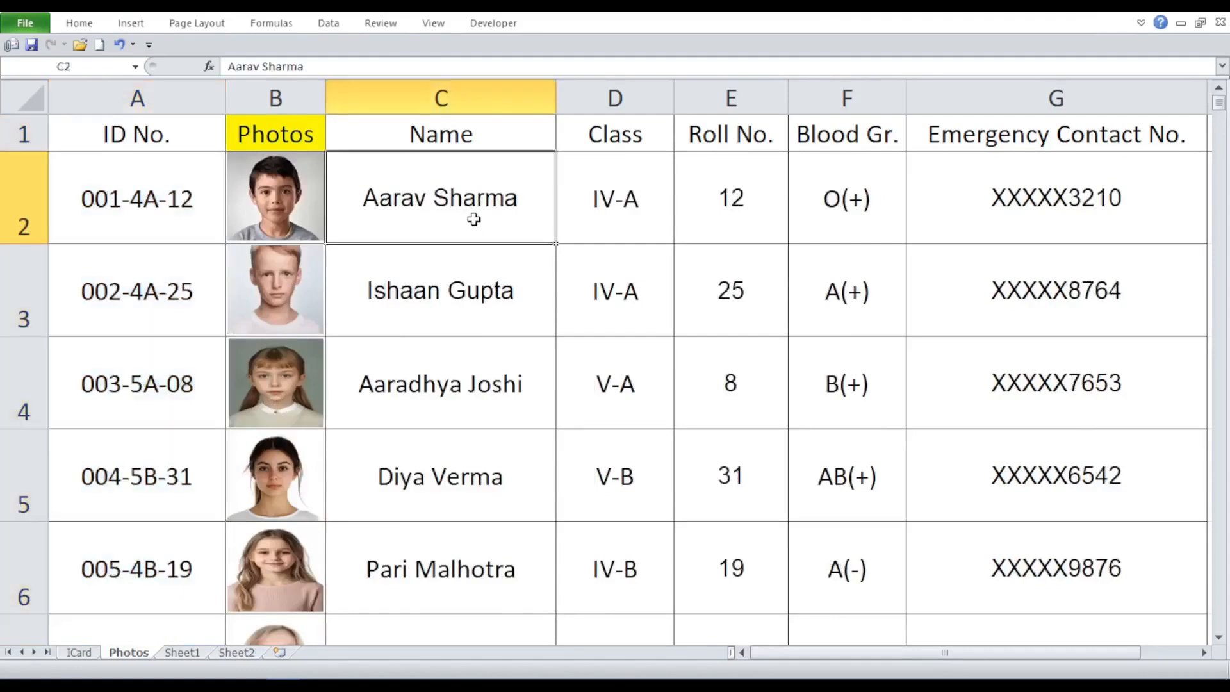
# Step: Copy the prepared formula =INDEX(Photos!$B$1:$B$21,MATCH(I_D,Photos!$A$1:$A$21,0)) from the text box on Sheet1
pyautogui.click(189, 652)
pyautogui.click(354, 553)
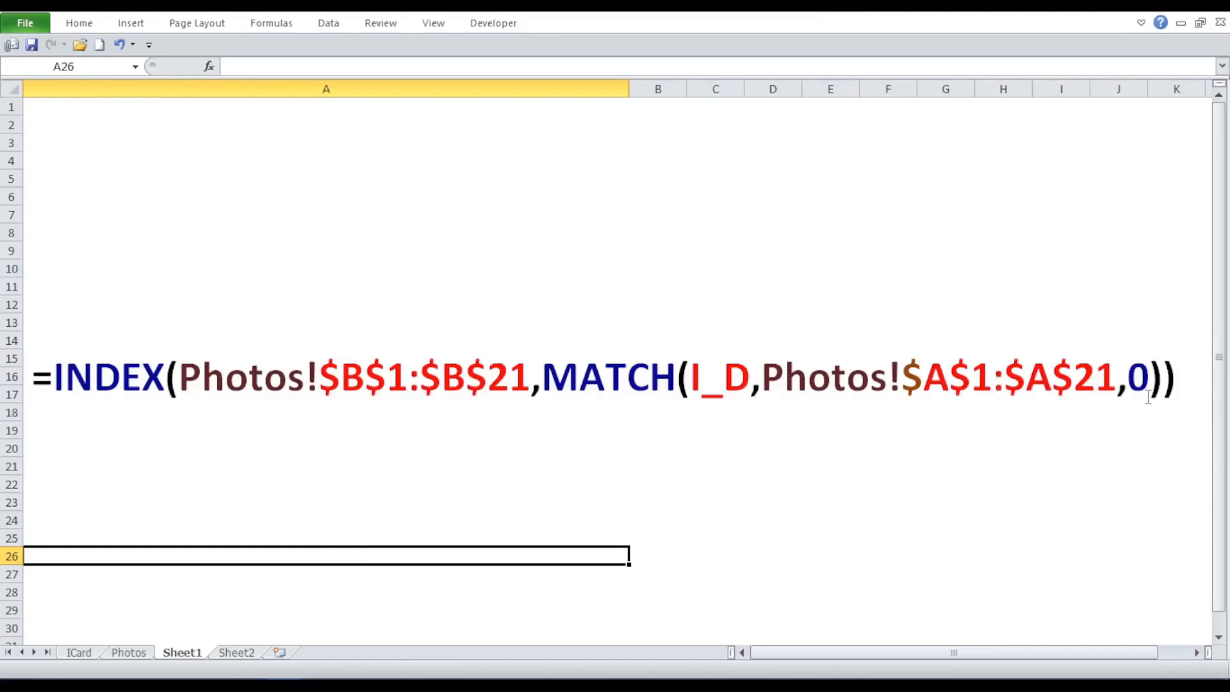
pyautogui.click(1182, 392)
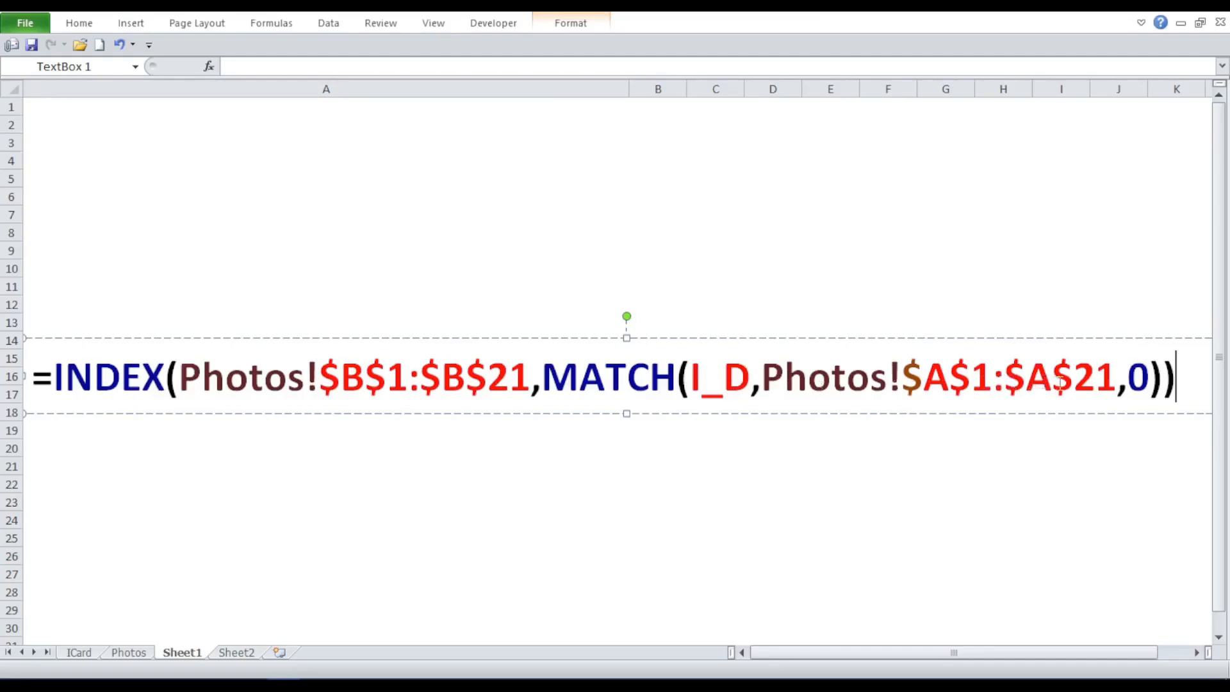
pyautogui.doubleClick(1176, 376)
pyautogui.click(1185, 401)
pyautogui.moveTo(1176, 391); pyautogui.dragTo(3, 372)
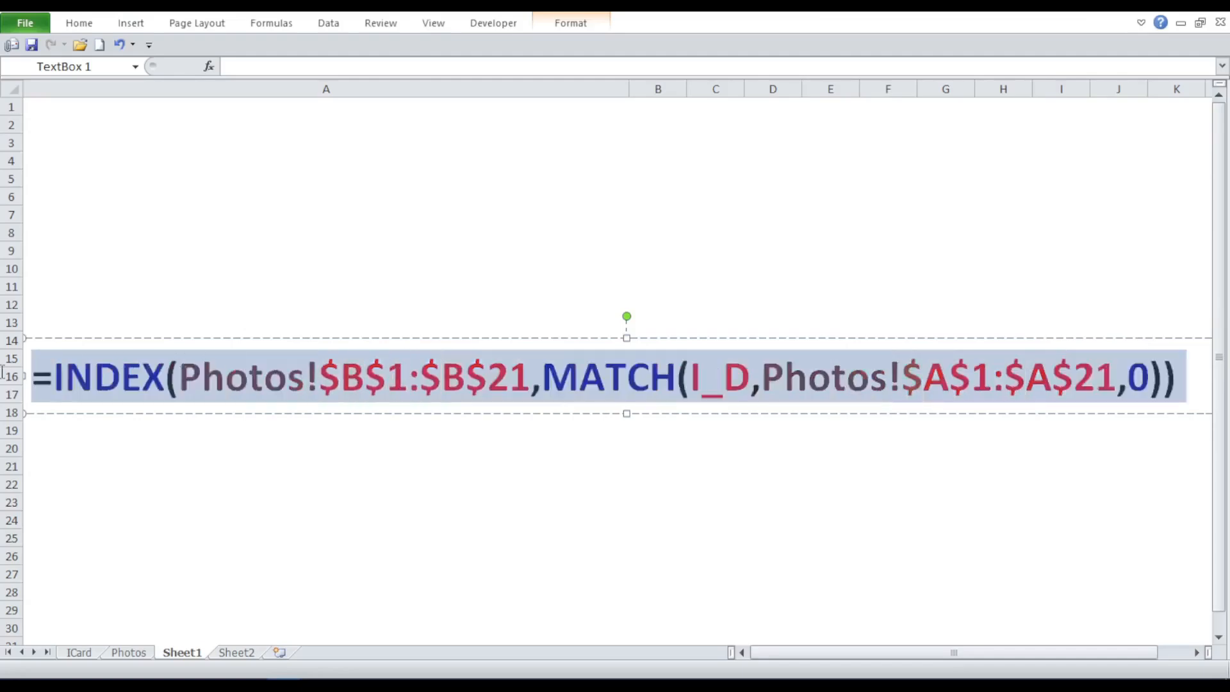
pyautogui.rightClick(65, 386)
pyautogui.click(110, 417)
# Step: Define a workbook-scope name Pic_ that refers to the copied formula =INDEX(Photos!$B$1:$B$21,MATCH(I_D,Photos!$A$1:$A$21,0))
pyautogui.click(271, 23)
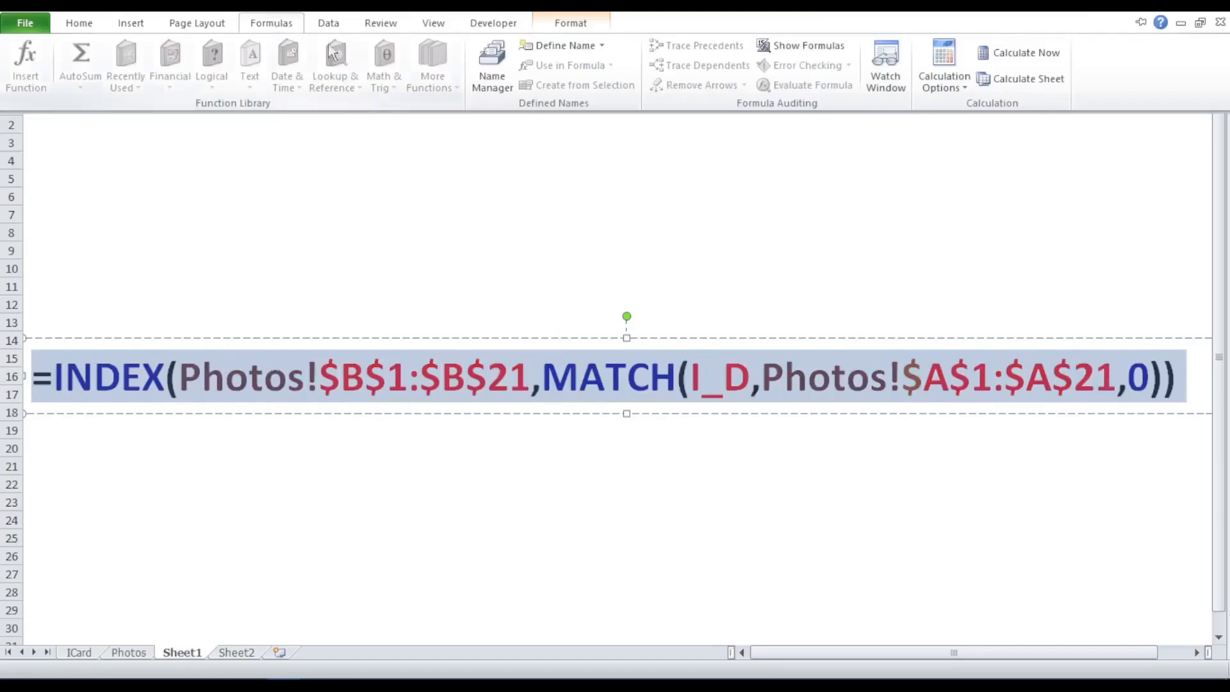
pyautogui.click(580, 47)
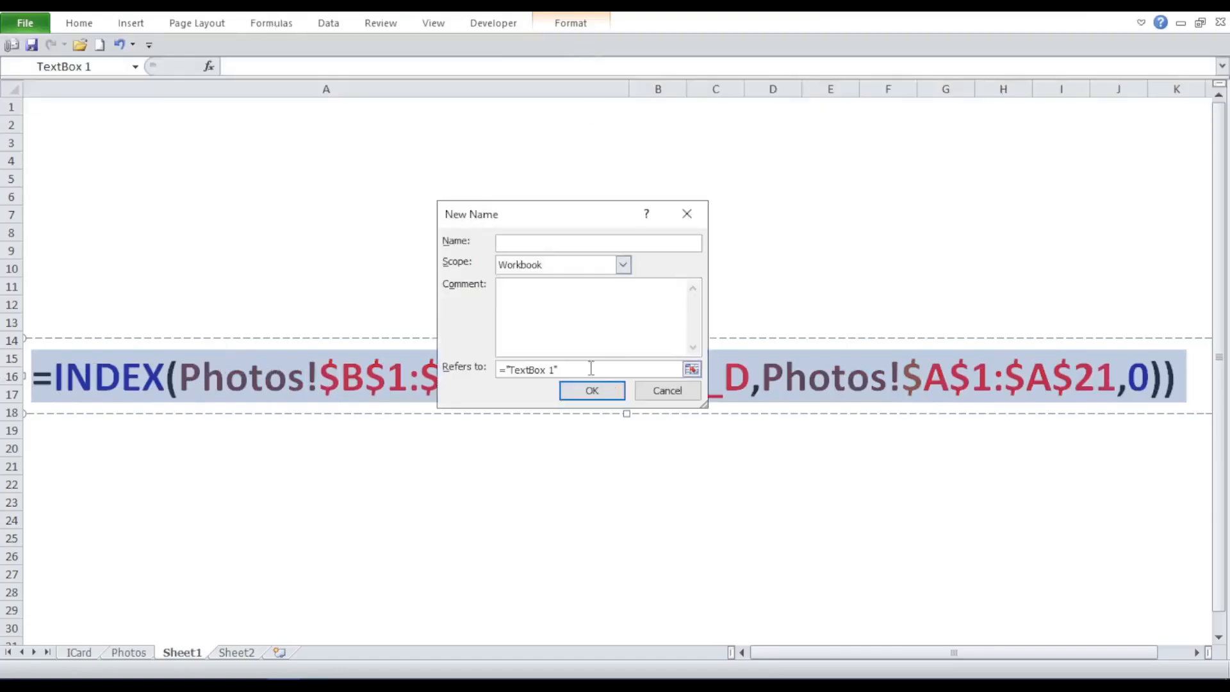
pyautogui.moveTo(591, 369); pyautogui.dragTo(459, 369)
pyautogui.press('BackSpace')
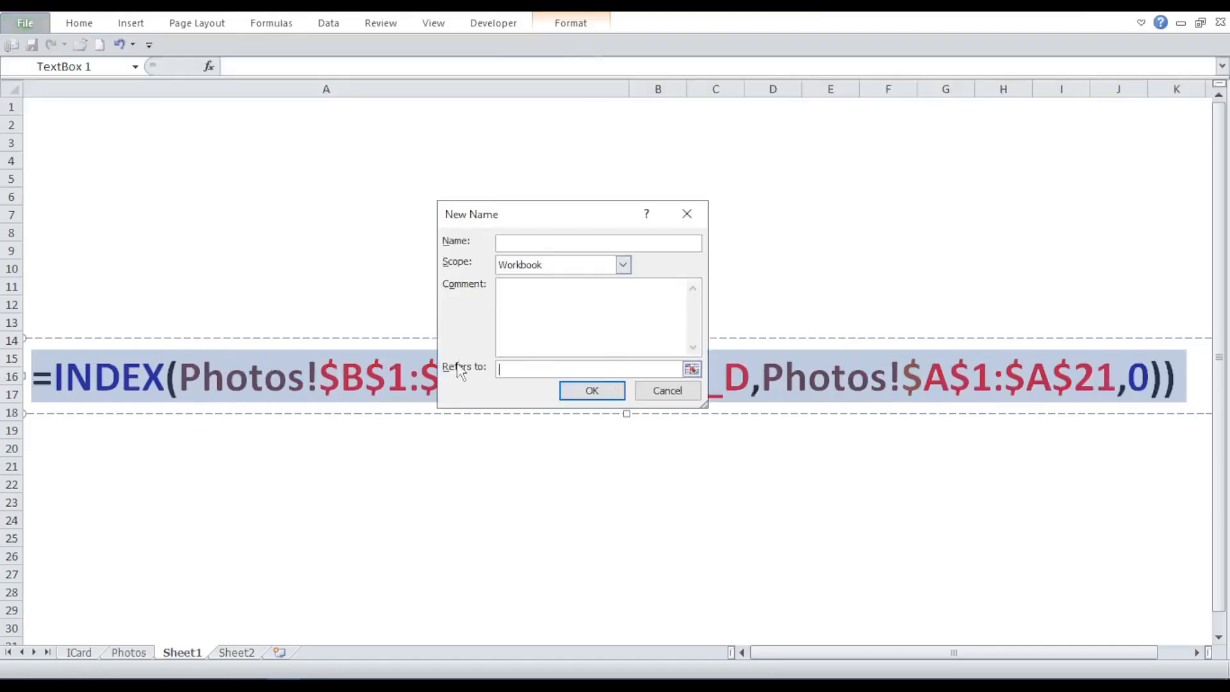
pyautogui.hotkey('ctrl', 'v')
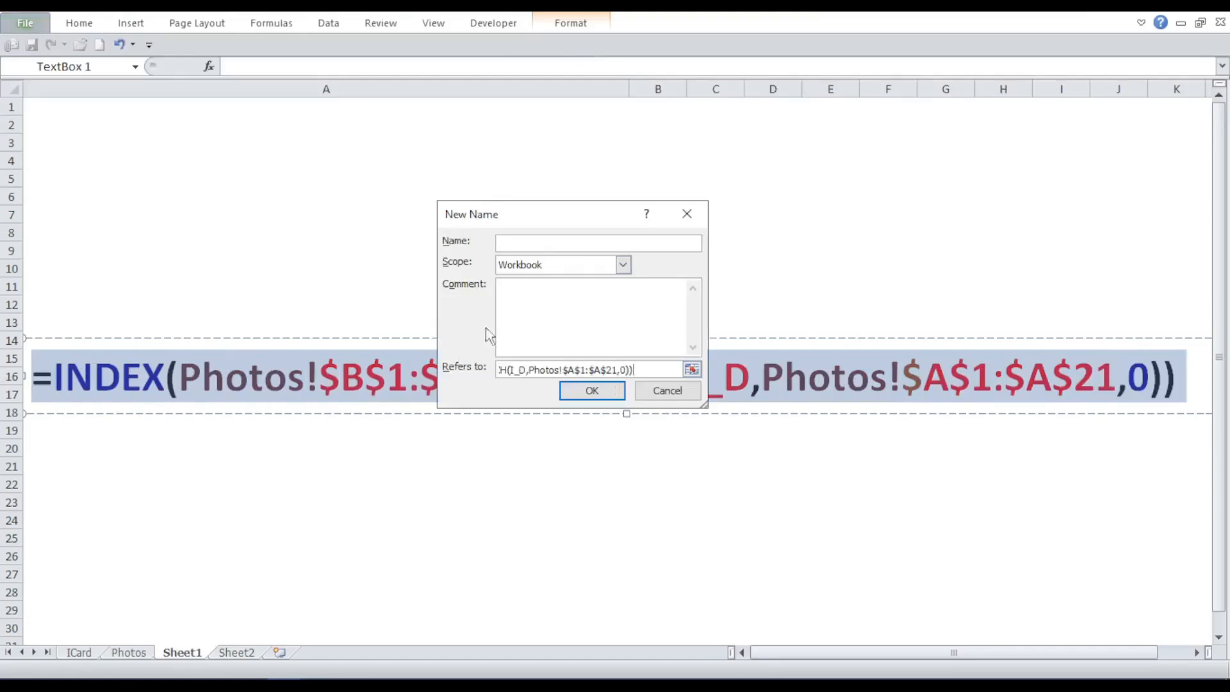
pyautogui.click(516, 242)
pyautogui.write('Pic_')
pyautogui.click(591, 392)
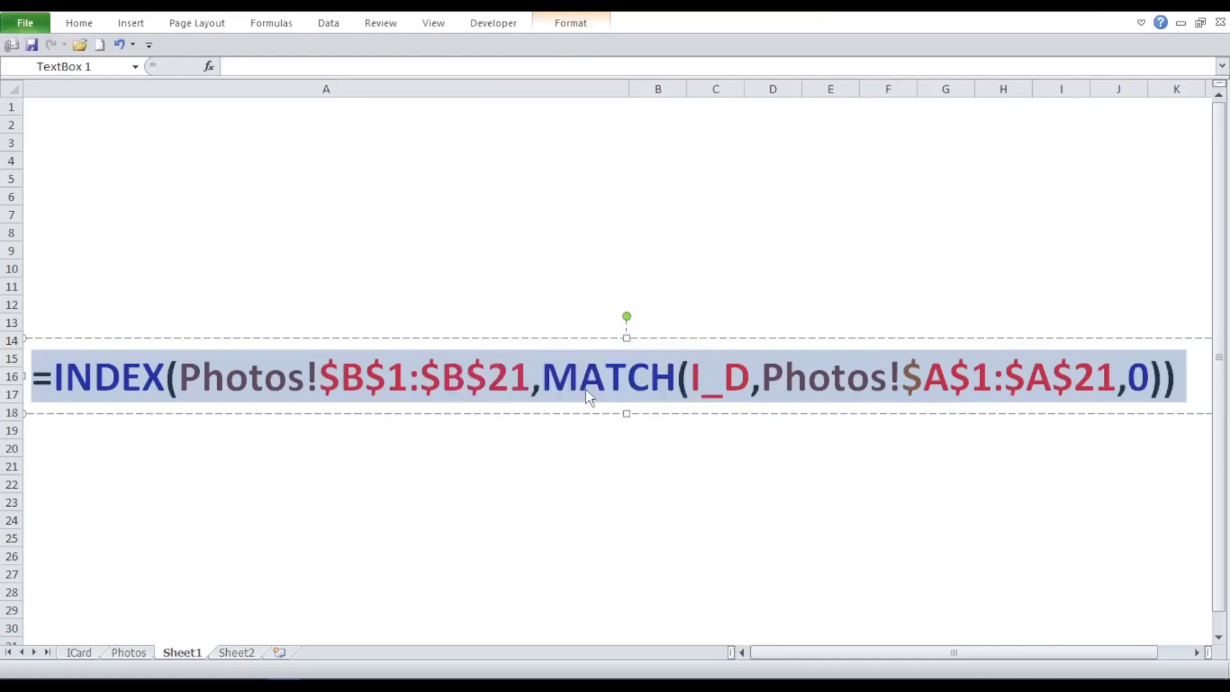
pyautogui.click(504, 485)
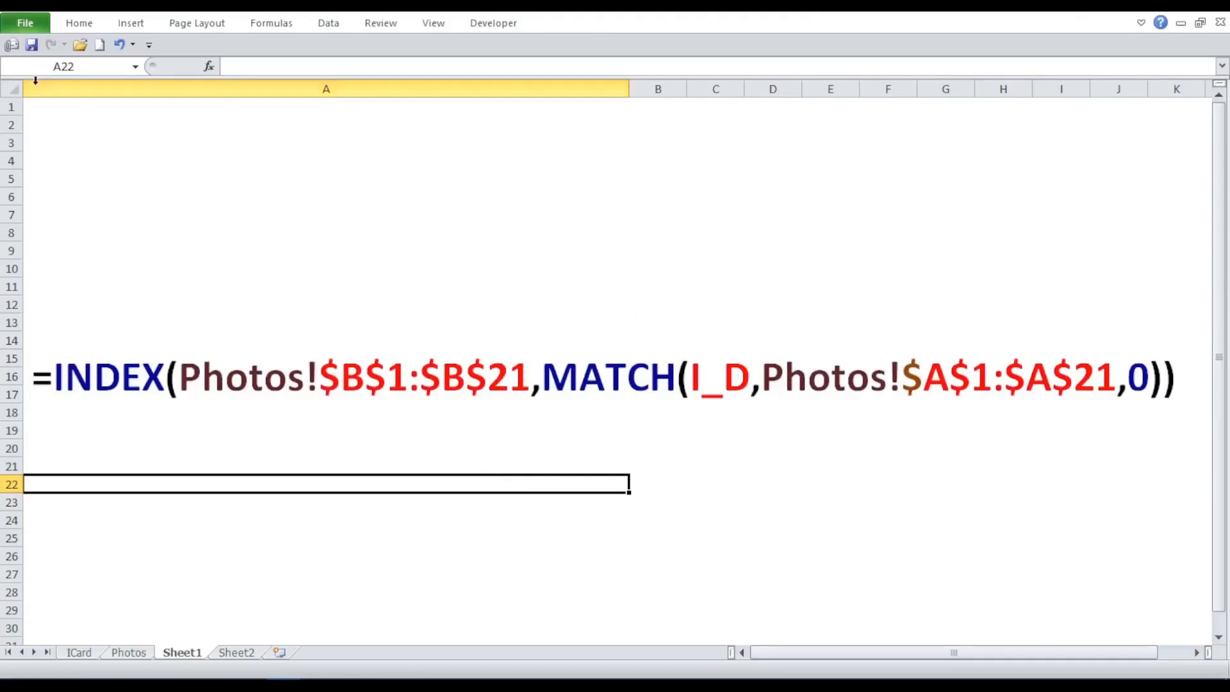
# Step: Copy the first student's photo cell B2 on the Photos sheet, paste it over column C as a linked picture, and check its cell reference
pyautogui.click(130, 653)
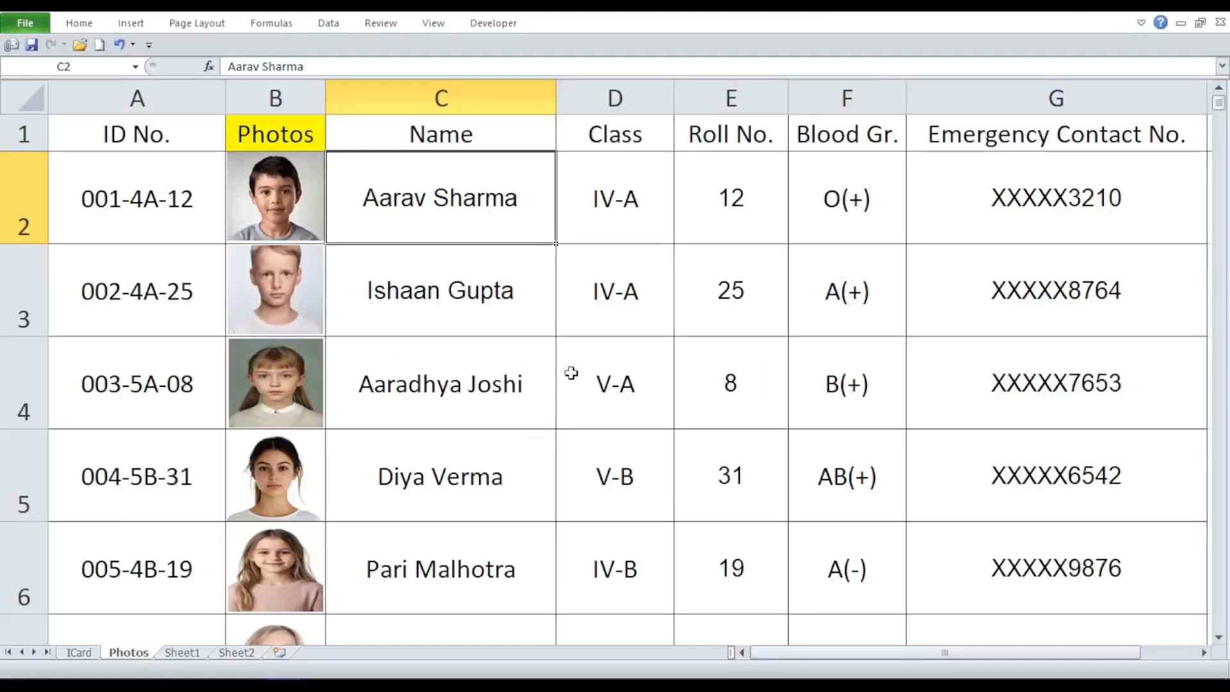
pyautogui.click(290, 136)
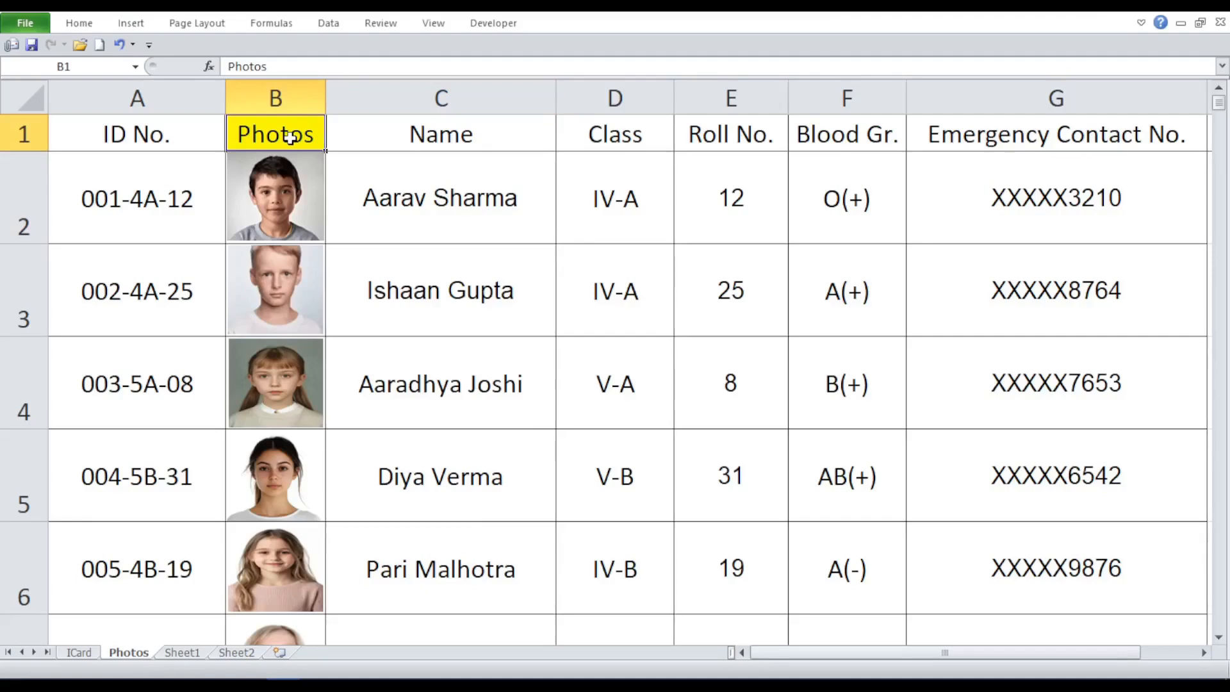
pyautogui.press('Down')
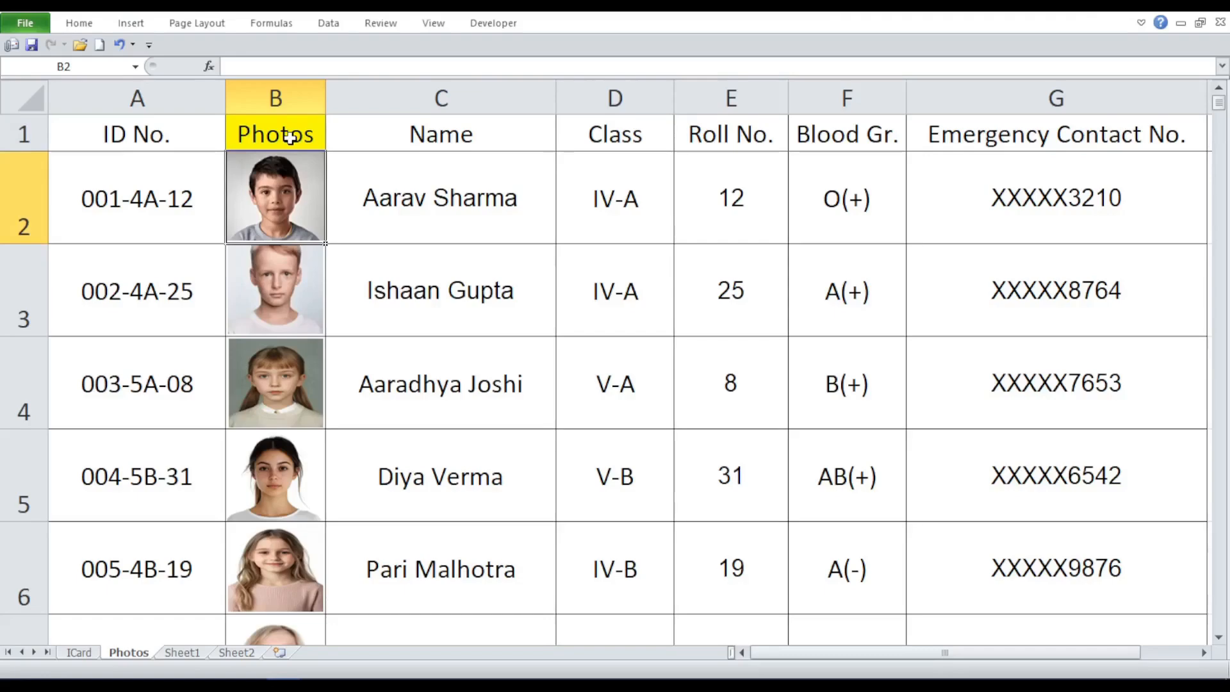
pyautogui.hotkey('ctrl', 'c')
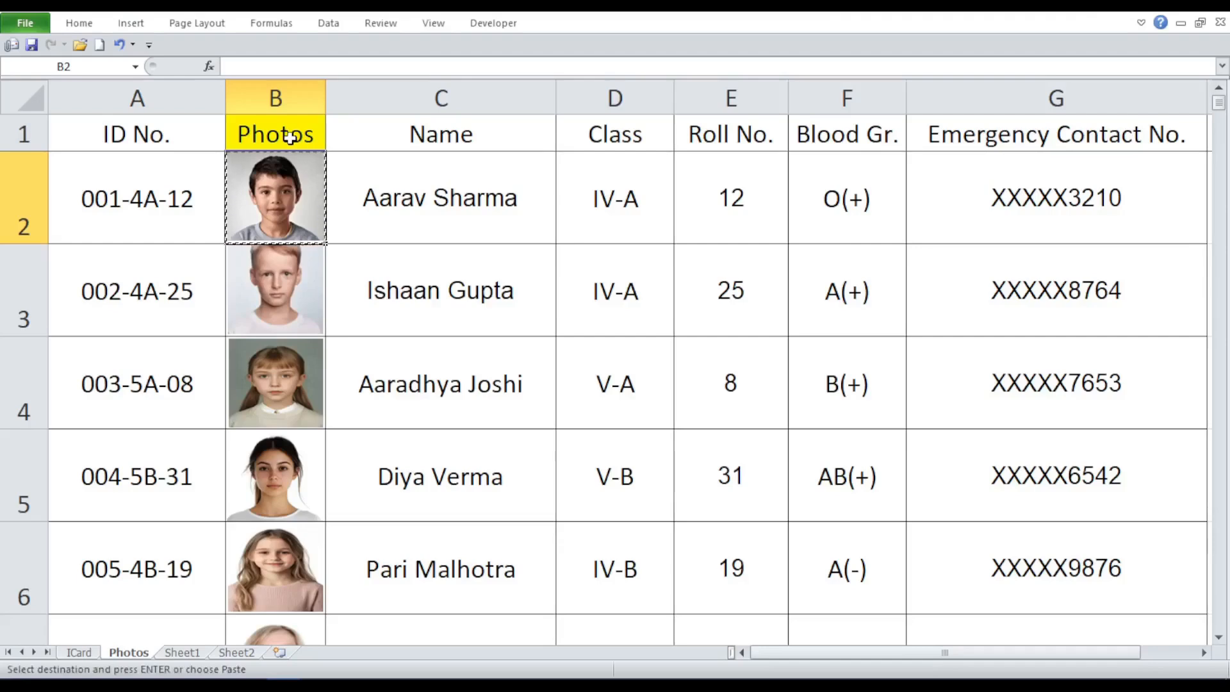
pyautogui.rightClick(493, 161)
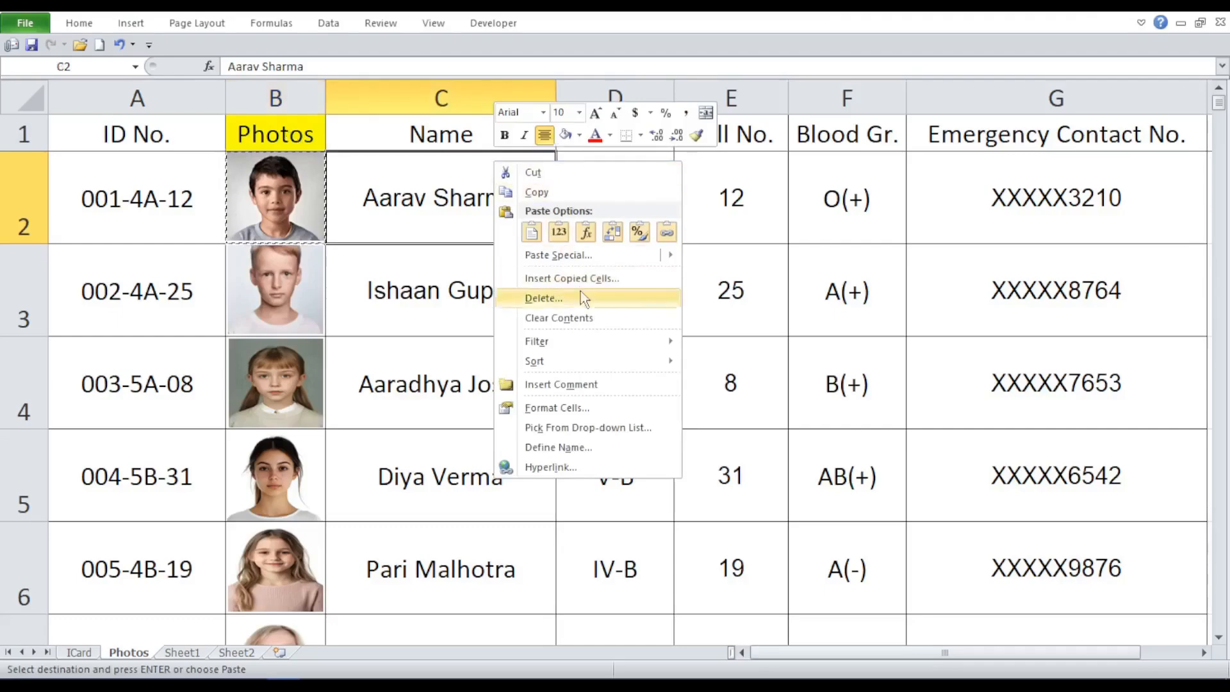
pyautogui.moveTo(635, 255)
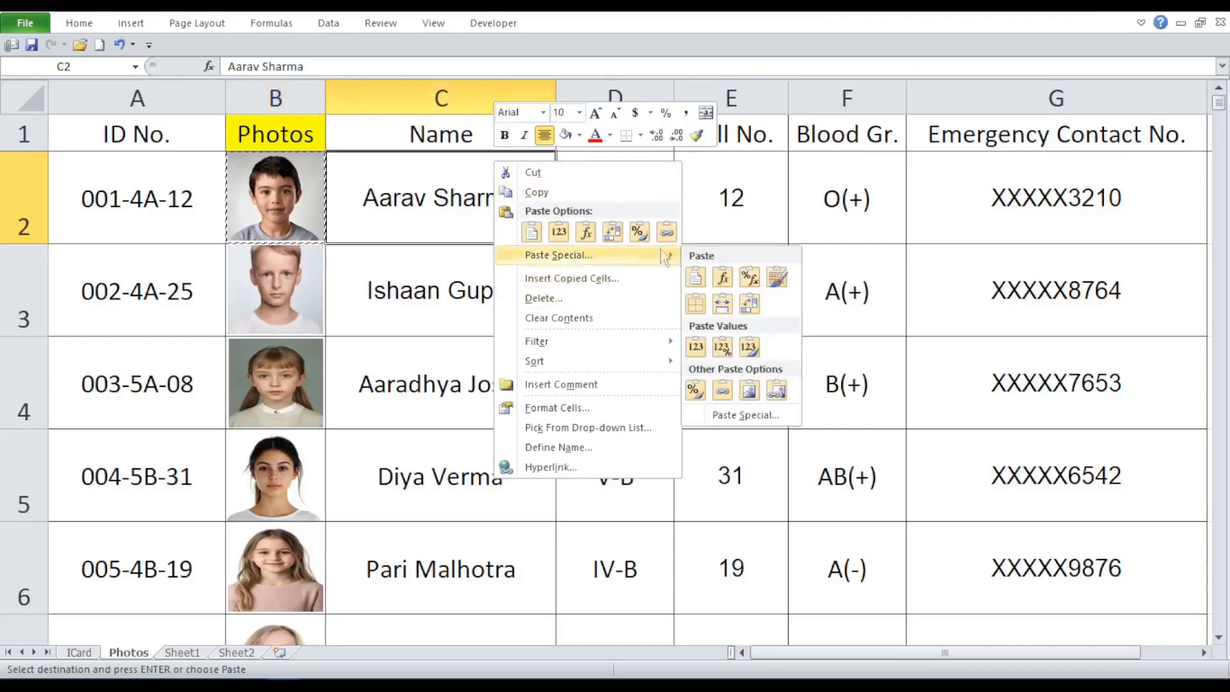
pyautogui.click(777, 392)
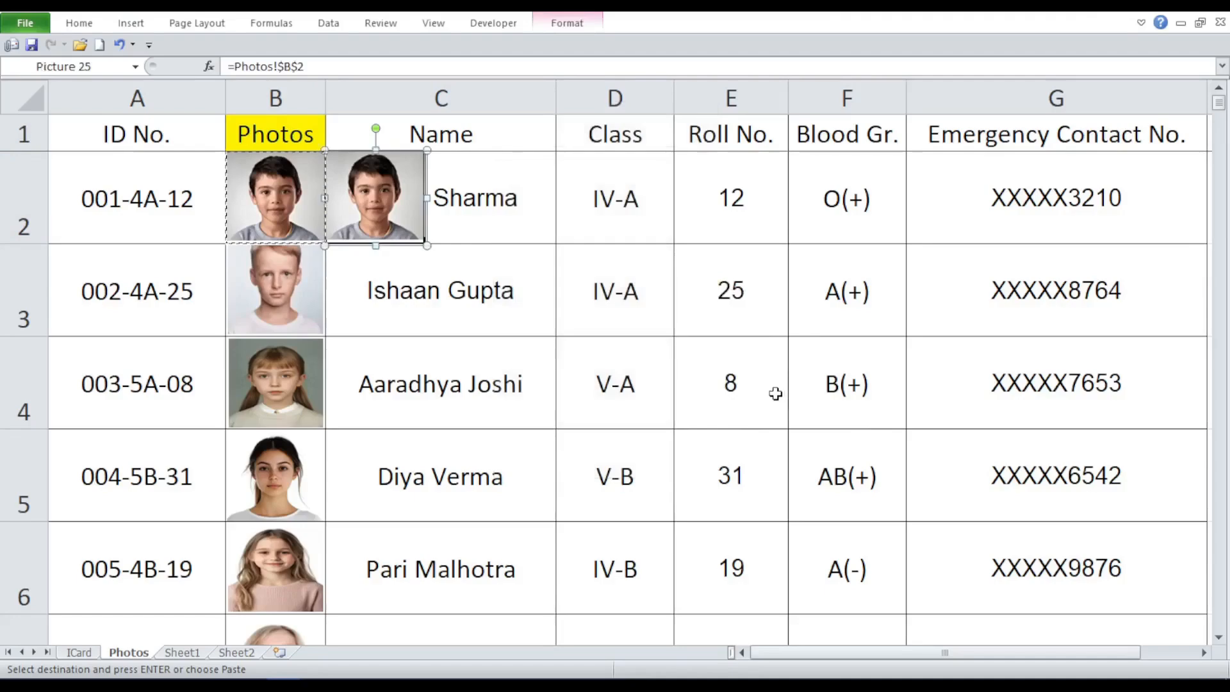
pyautogui.moveTo(392, 200); pyautogui.dragTo(486, 256)
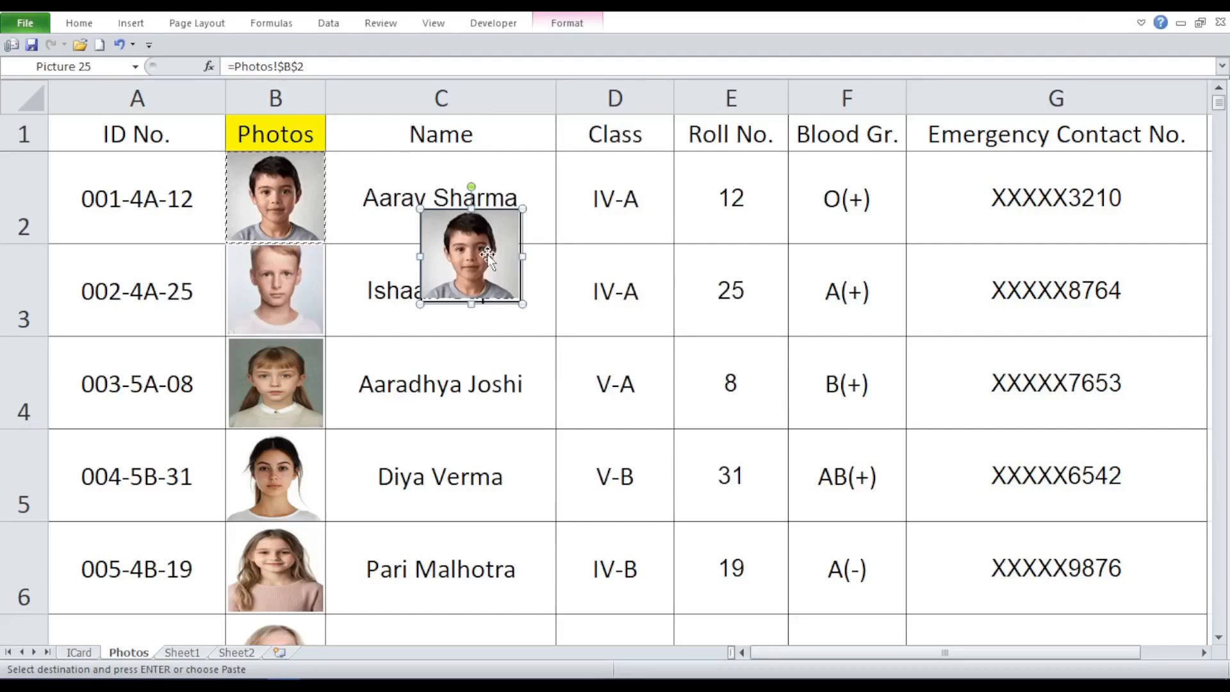
pyautogui.moveTo(230, 66); pyautogui.dragTo(373, 67)
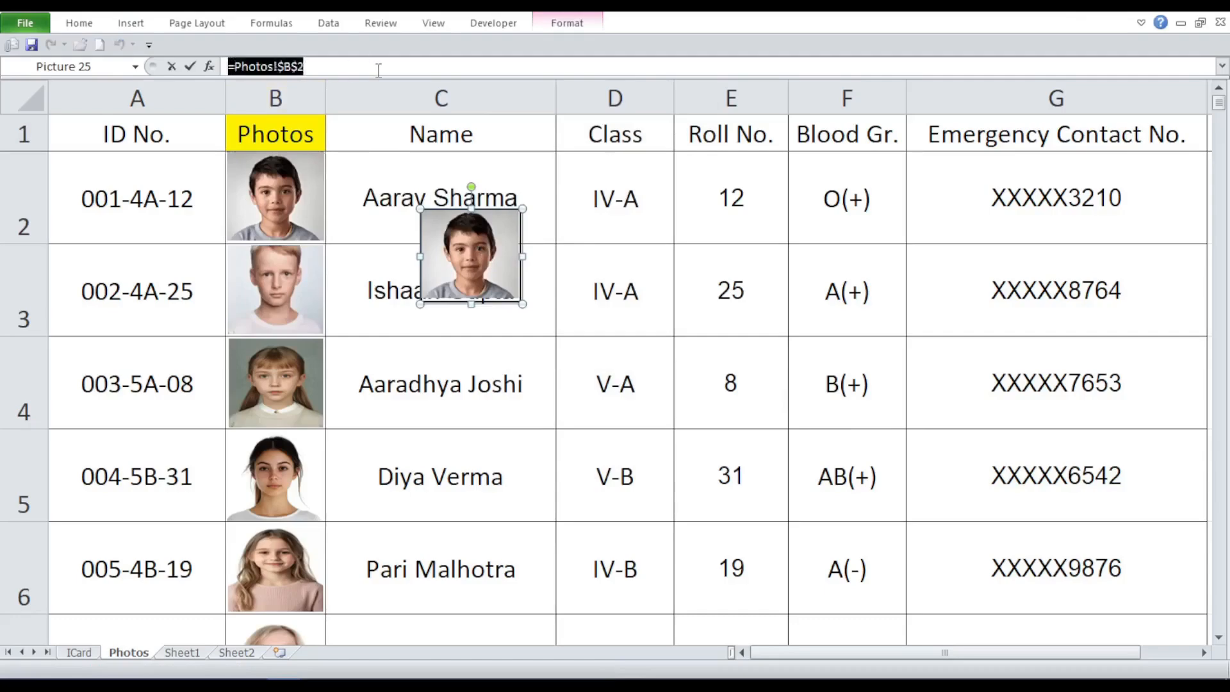
pyautogui.click(379, 67)
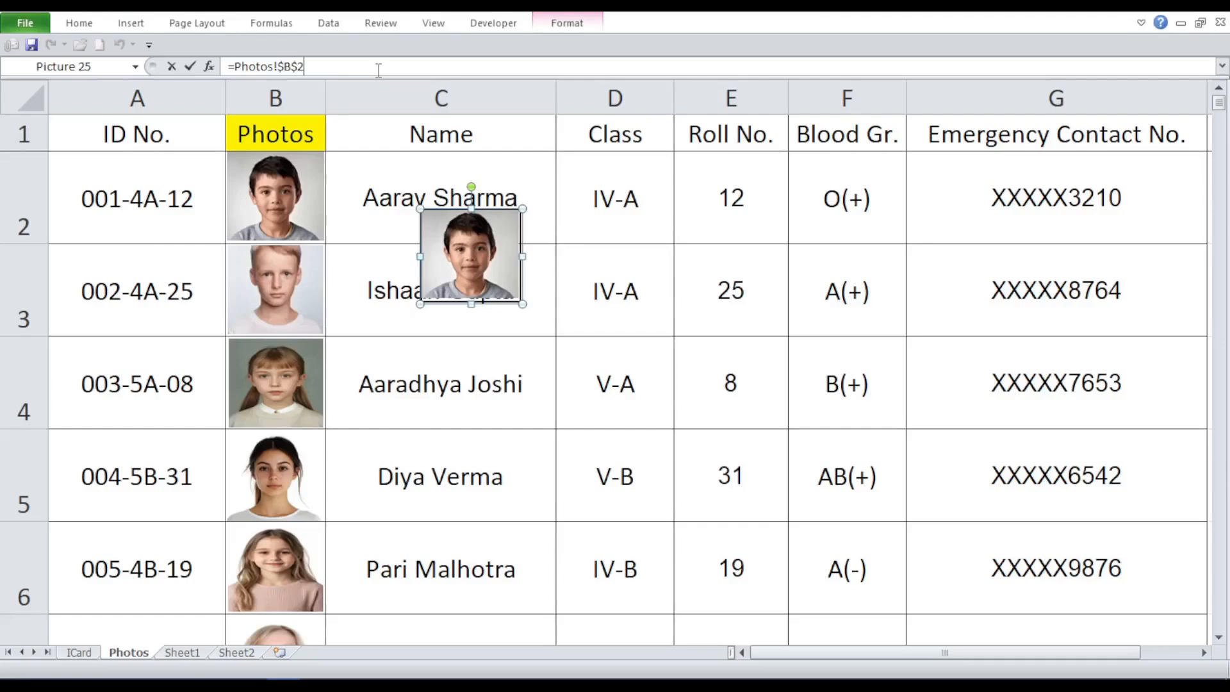
# Step: Cut the linked picture from the Photos sheet and paste it into the empty photo frame at G4 on the ICard sheet
pyautogui.rightClick(479, 245)
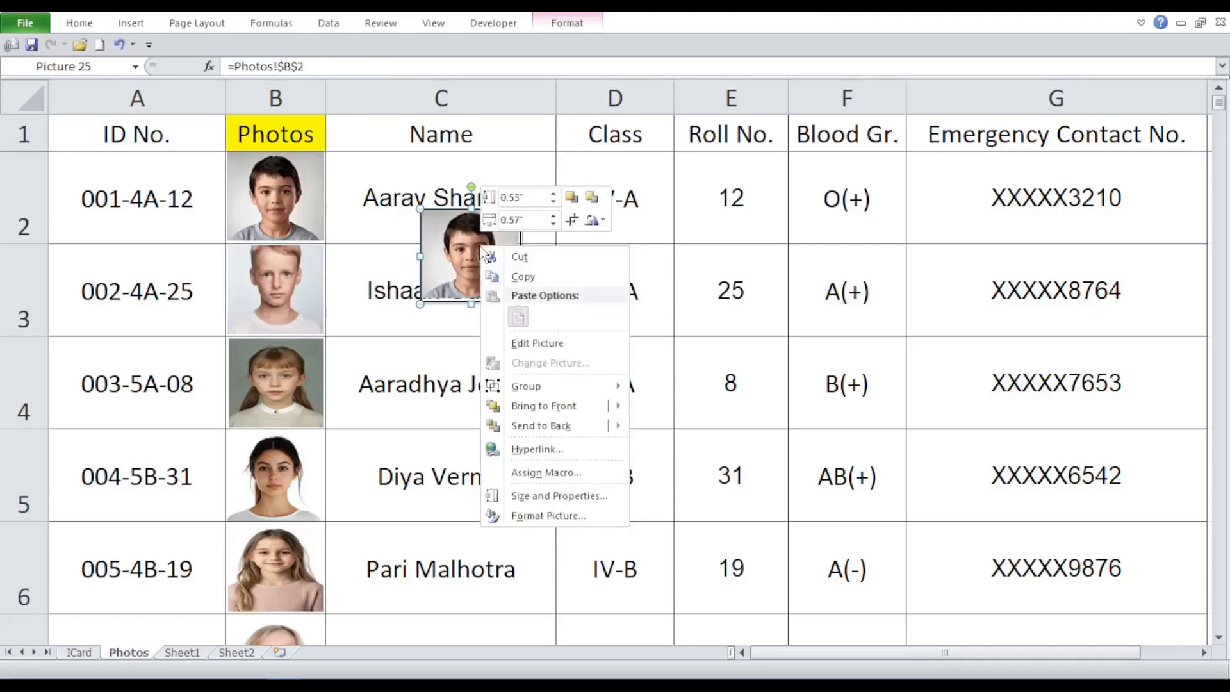
pyautogui.click(532, 260)
pyautogui.click(79, 652)
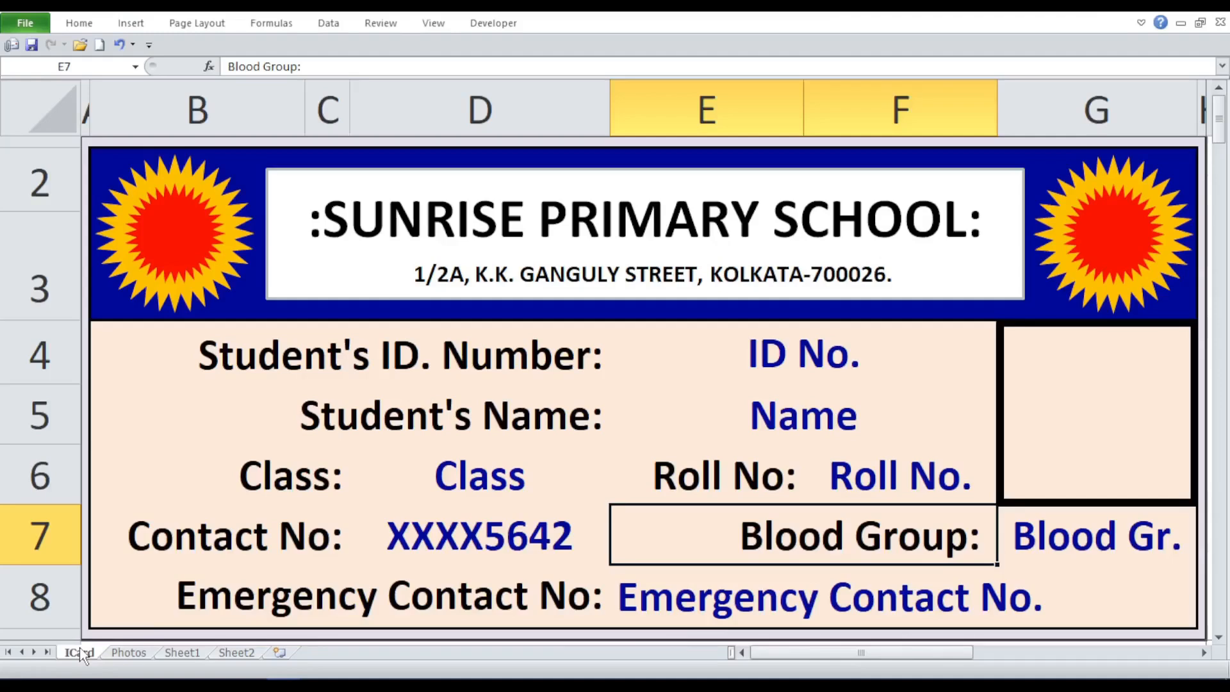
pyautogui.click(1018, 363)
pyautogui.rightClick(1051, 343)
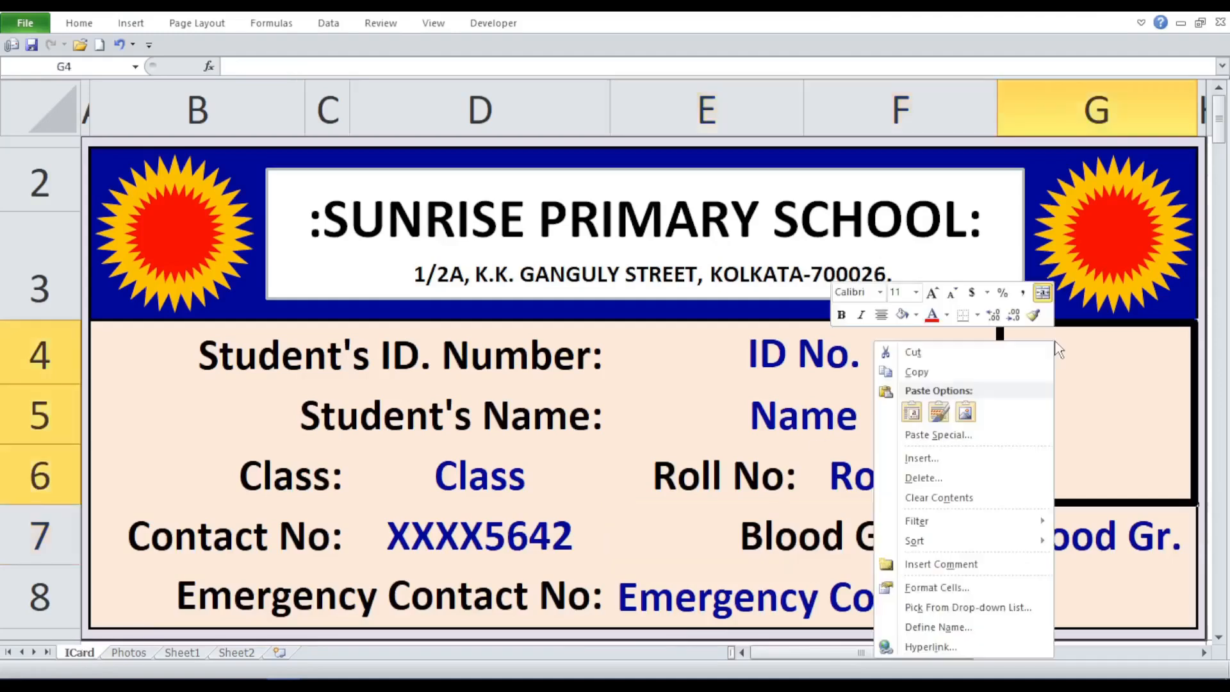
pyautogui.click(915, 413)
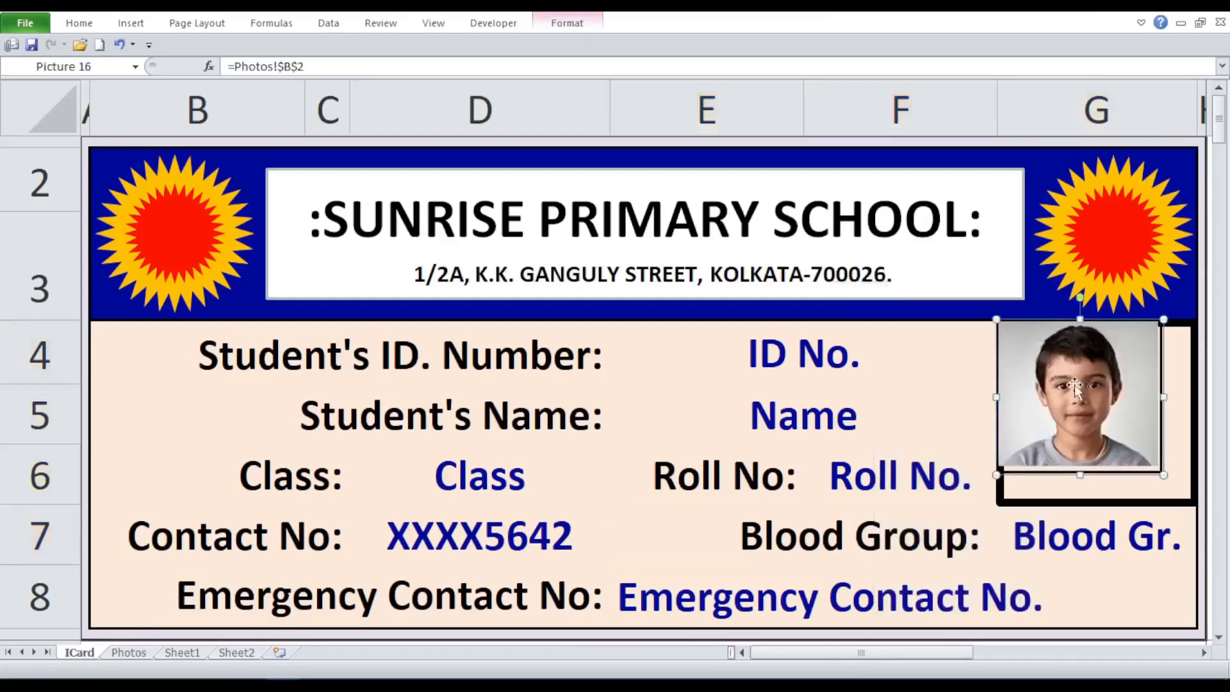
# Step: Move the pasted picture inside the photo frame and stretch its width and height to fill the frame
pyautogui.moveTo(1075, 385); pyautogui.dragTo(1084, 396)
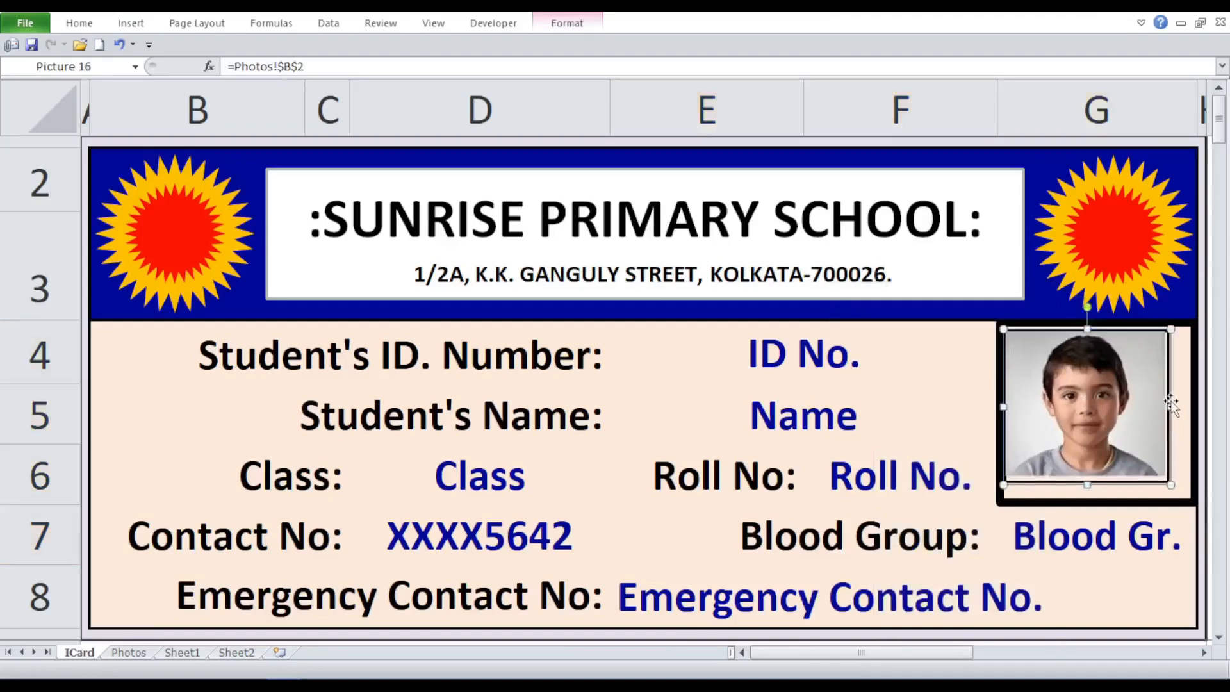
pyautogui.moveTo(1170, 406); pyautogui.dragTo(1198, 416)
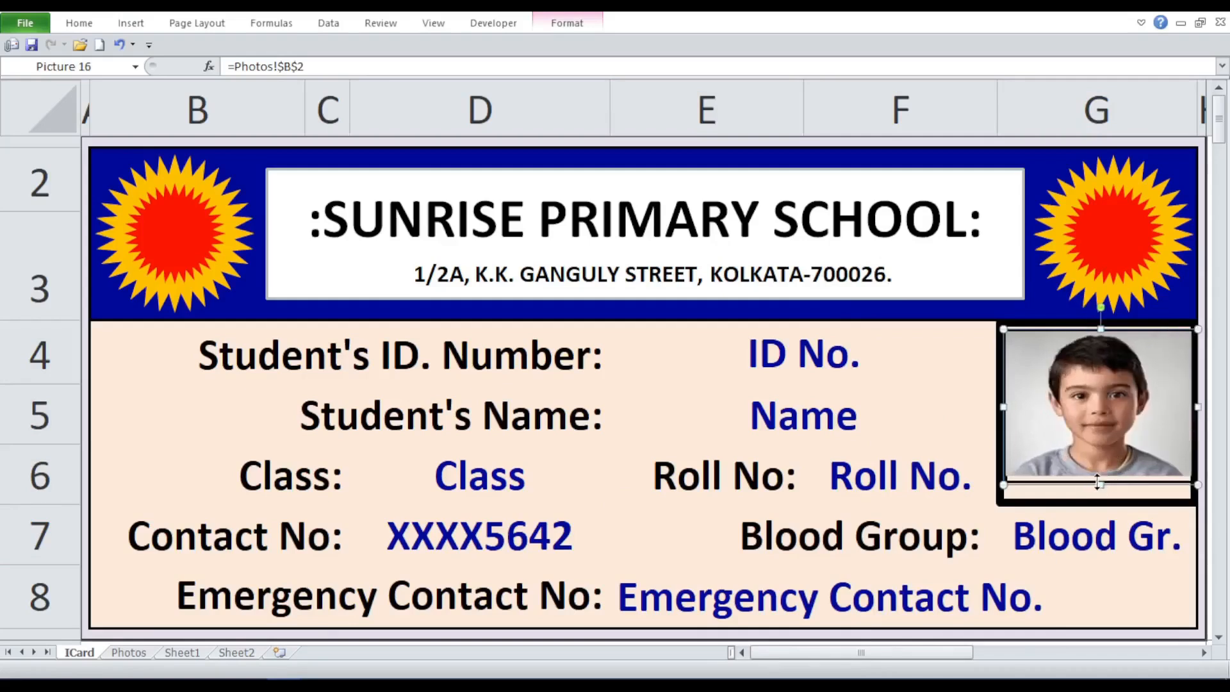
pyautogui.moveTo(1098, 484); pyautogui.dragTo(1099, 499)
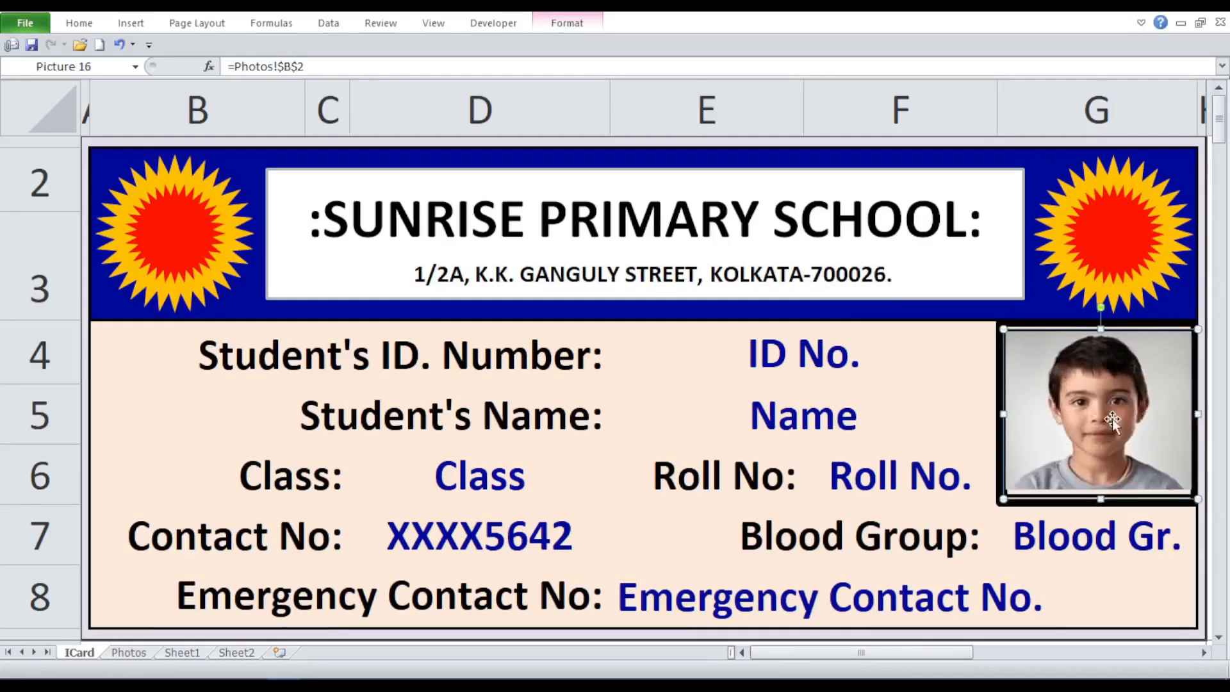
# Step: Replace the linked picture's cell reference with the formula =Pic_
pyautogui.moveTo(317, 64); pyautogui.dragTo(226, 65)
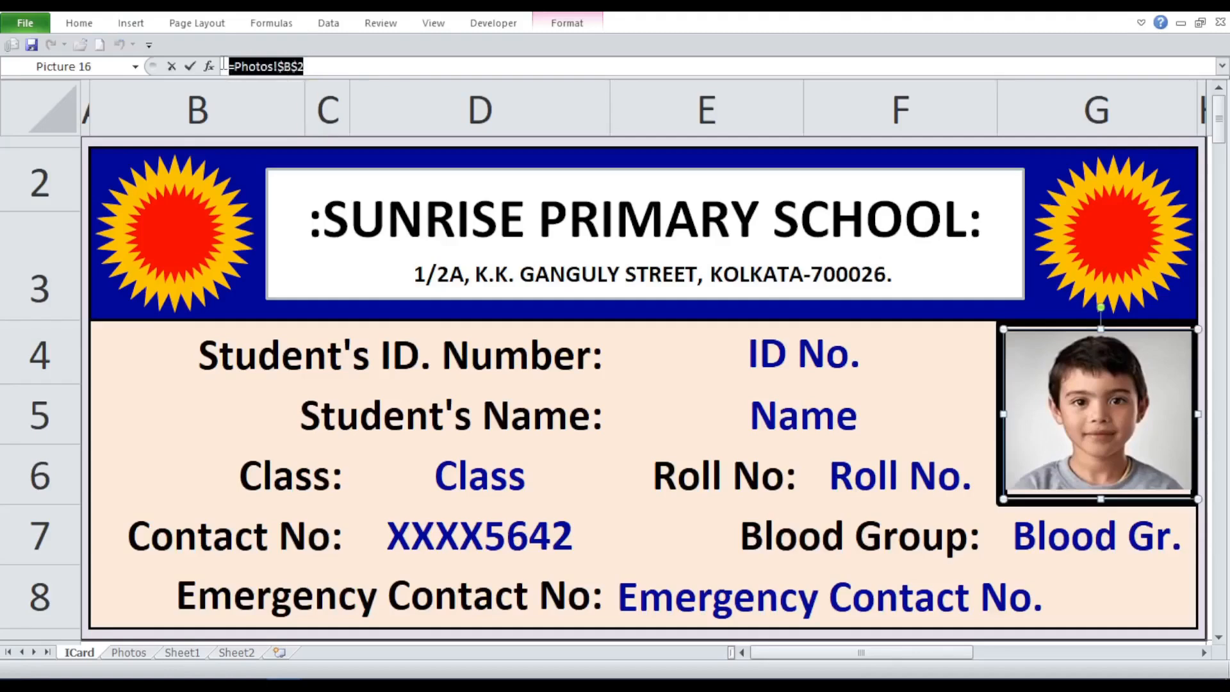
pyautogui.write('=')
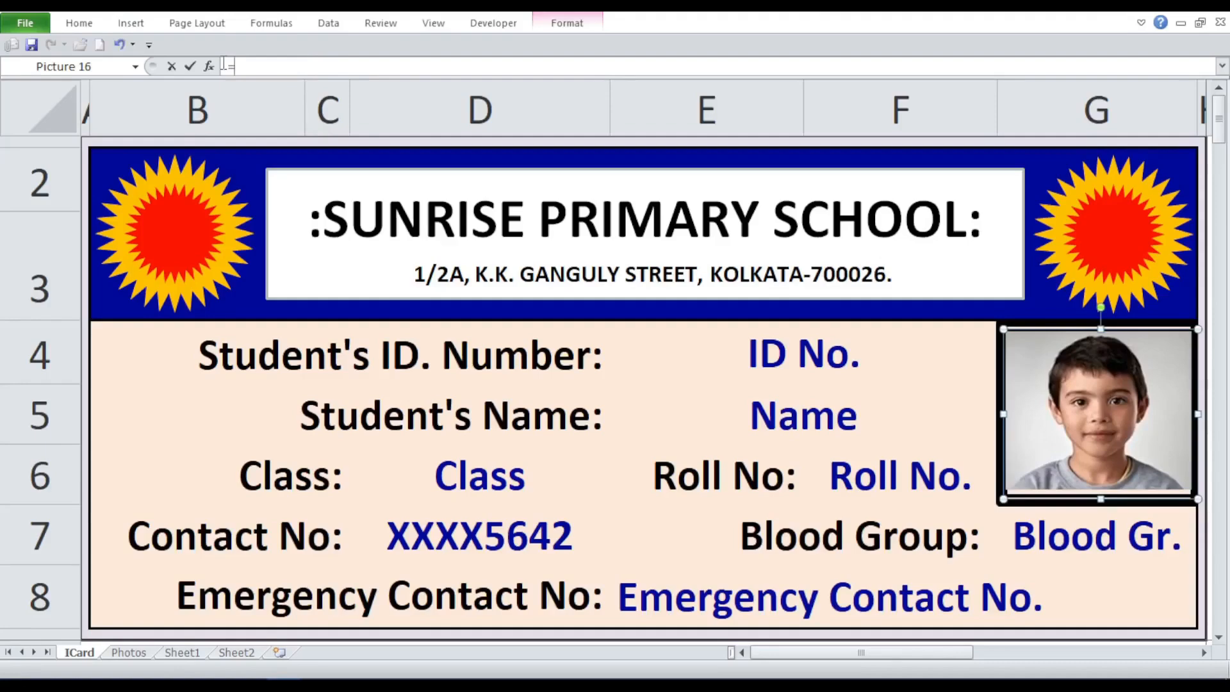
pyautogui.write('Pi')
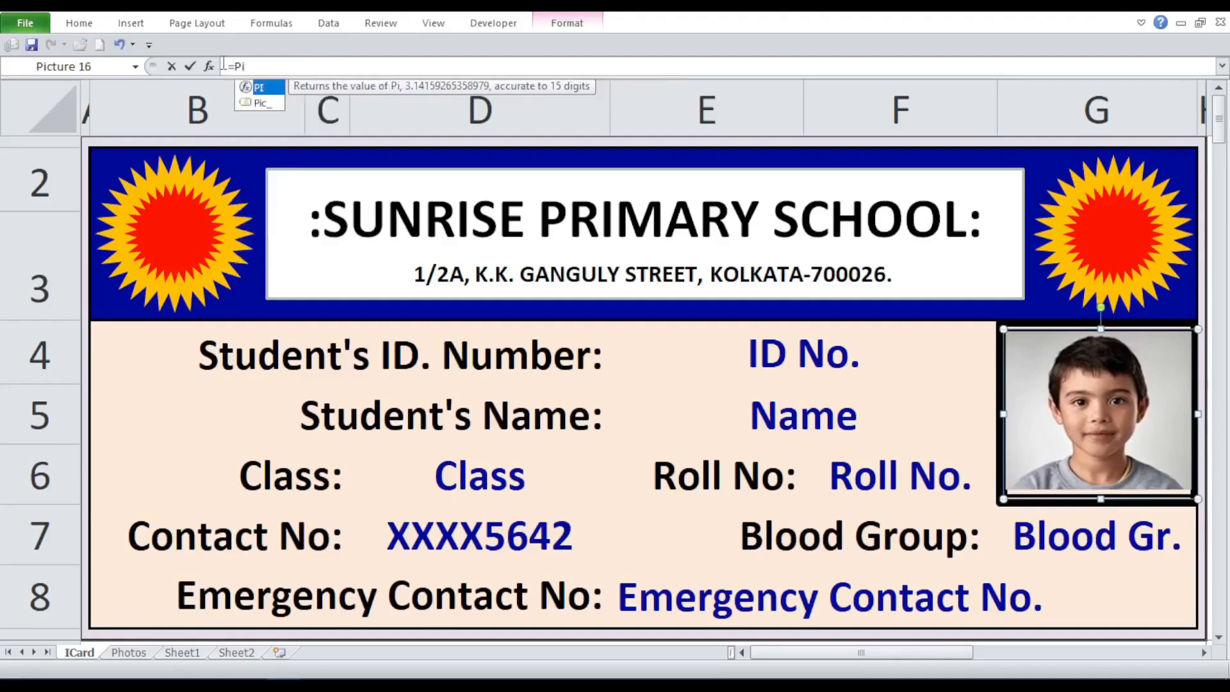
pyautogui.write('c')
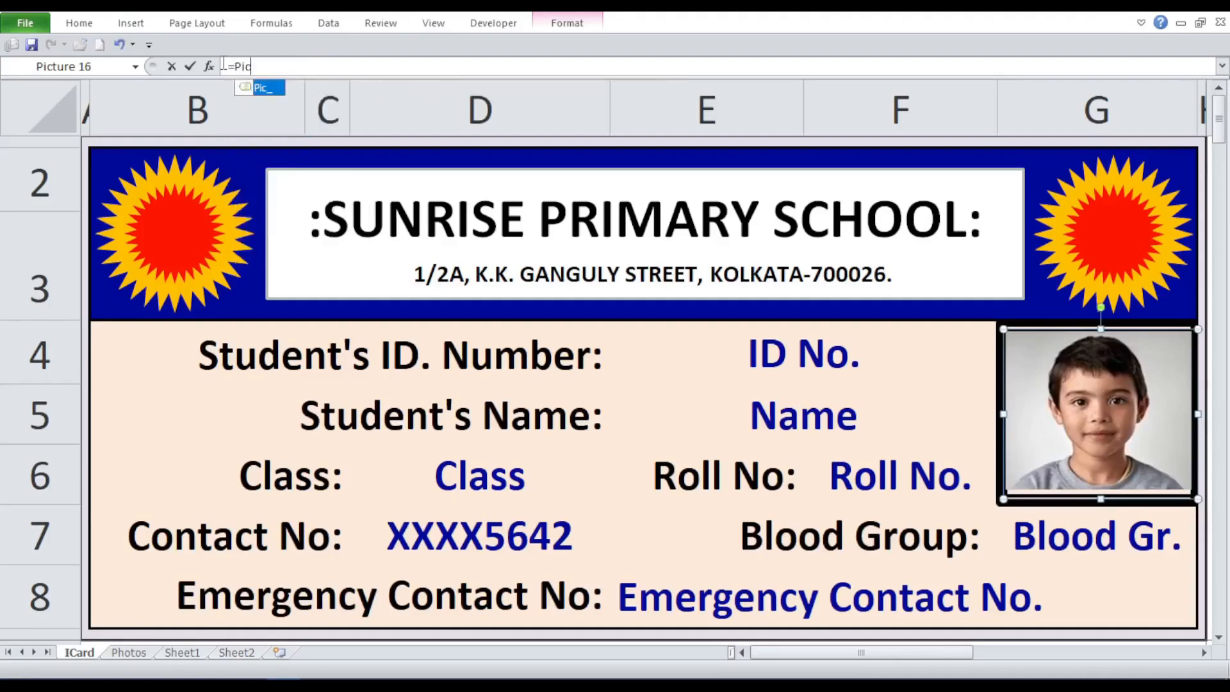
pyautogui.doubleClick(265, 88)
pyautogui.press('Return')
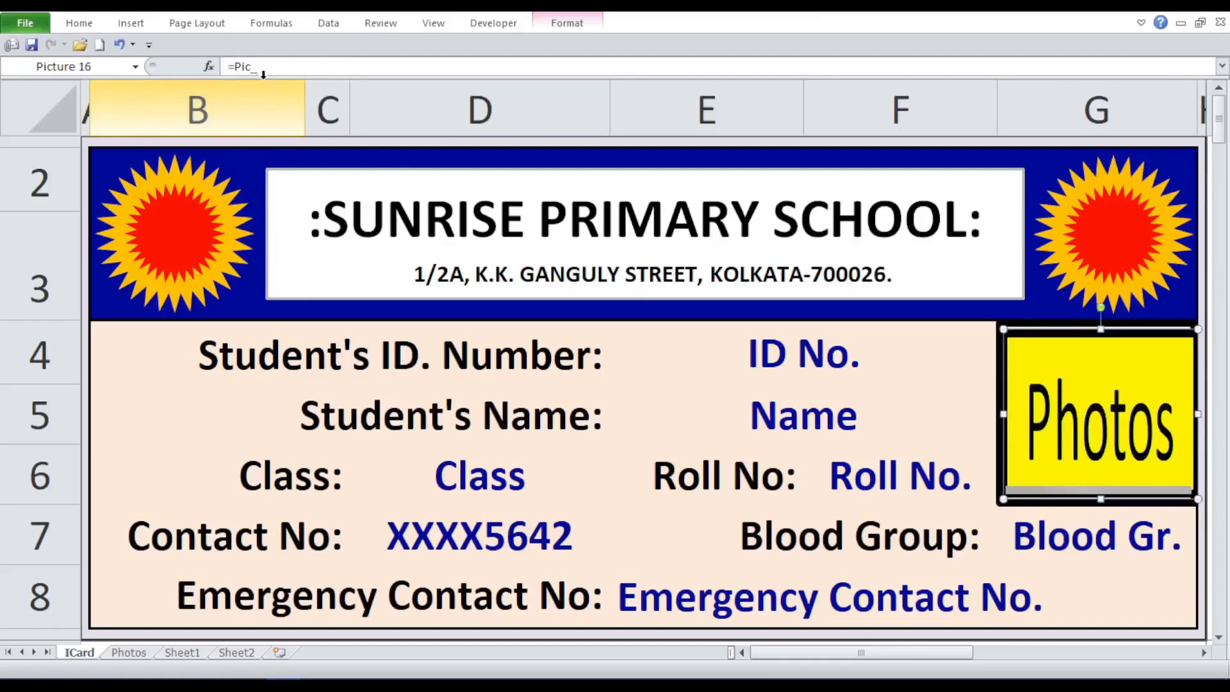
# Step: Choose the first student's ID number from the drop-down list in the Student's ID. Number cell
pyautogui.click(814, 357)
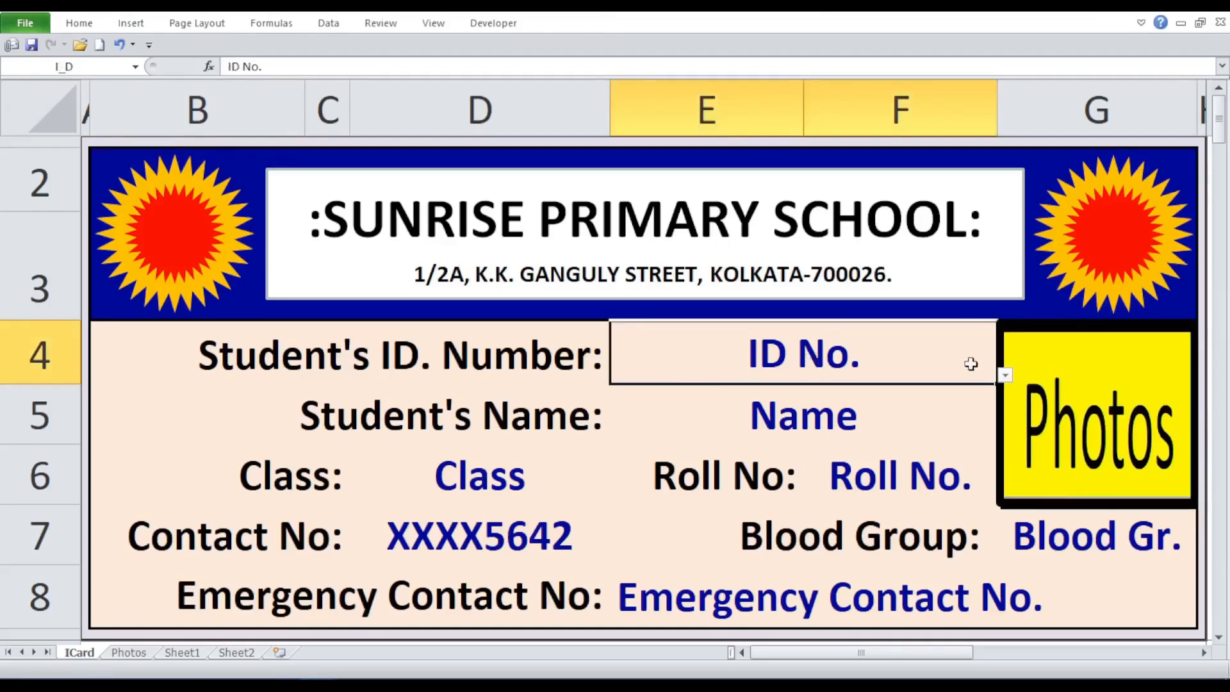
pyautogui.click(1005, 375)
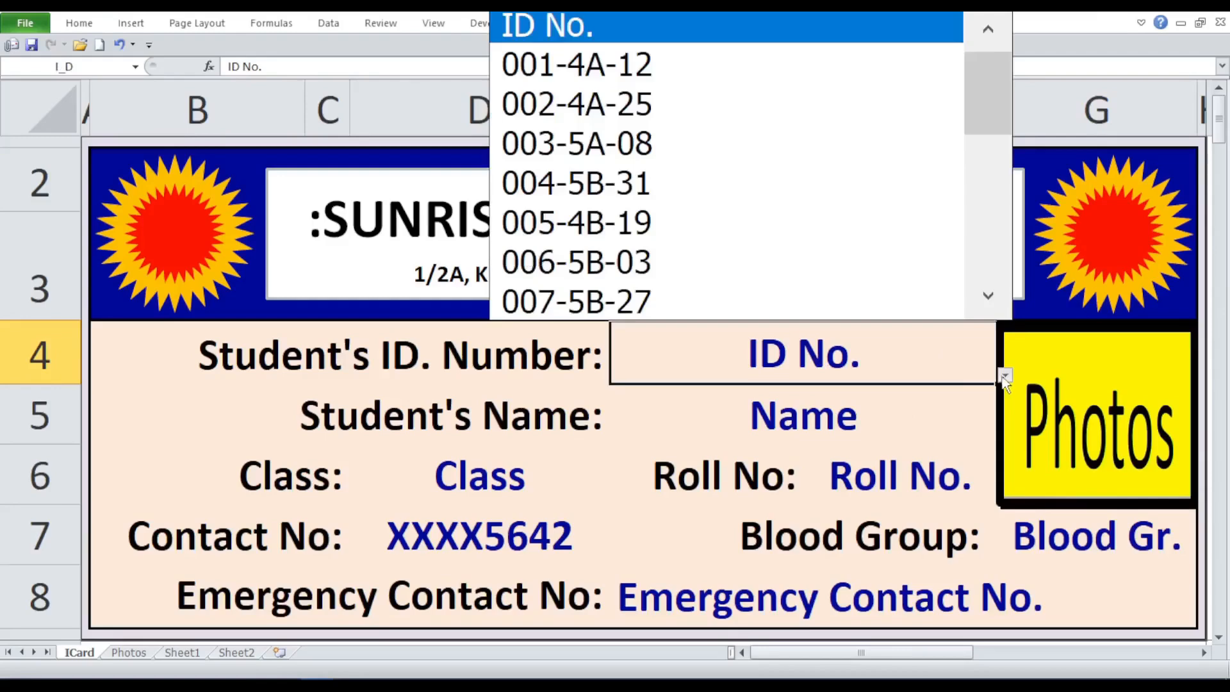
pyautogui.click(780, 59)
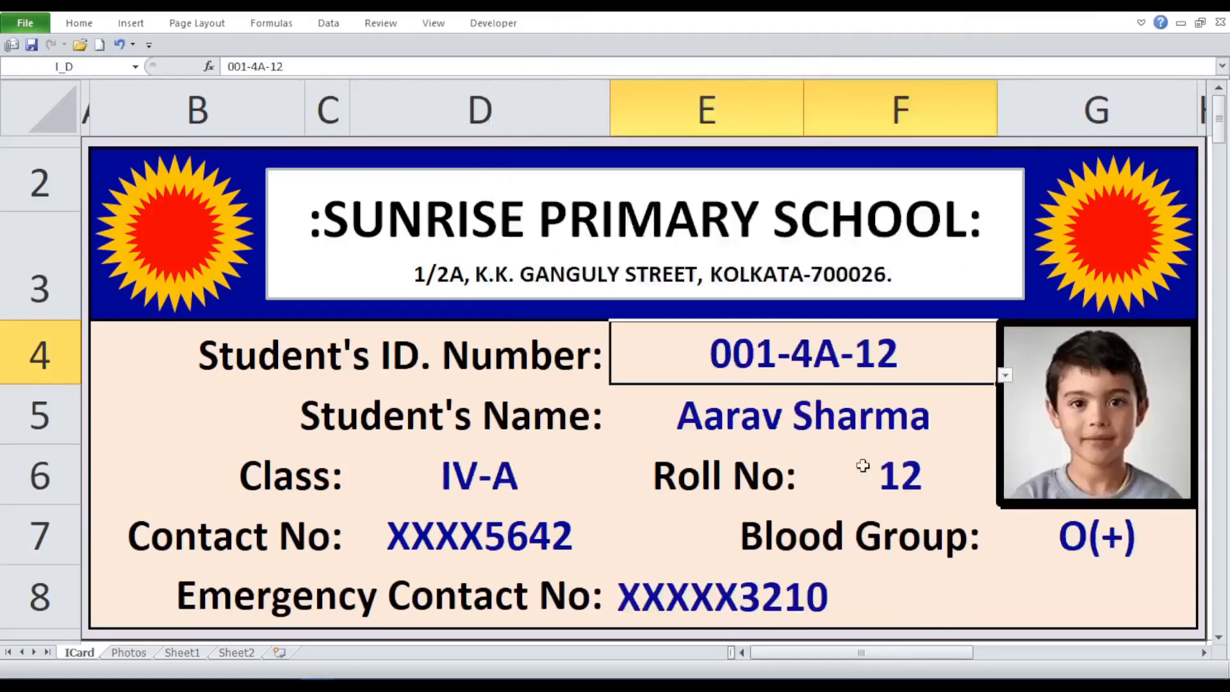
# Step: Check the looked-up name, class, roll number, blood group and emergency contact cells on the ID card
pyautogui.click(843, 428)
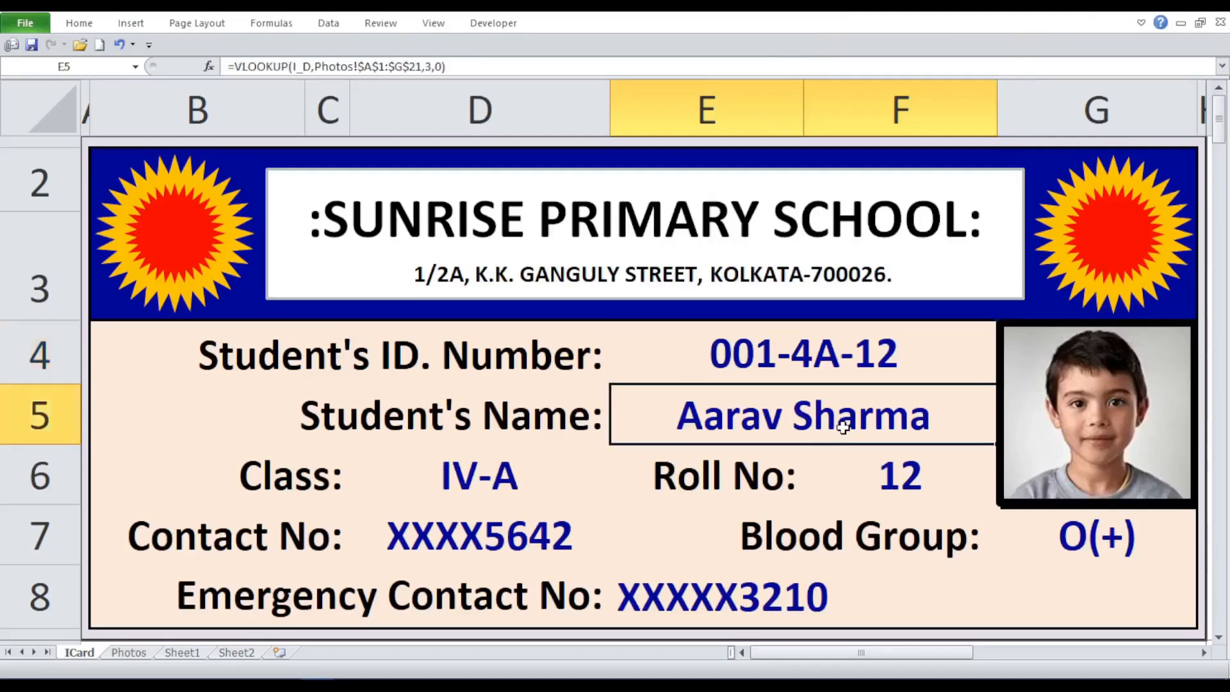
pyautogui.click(506, 489)
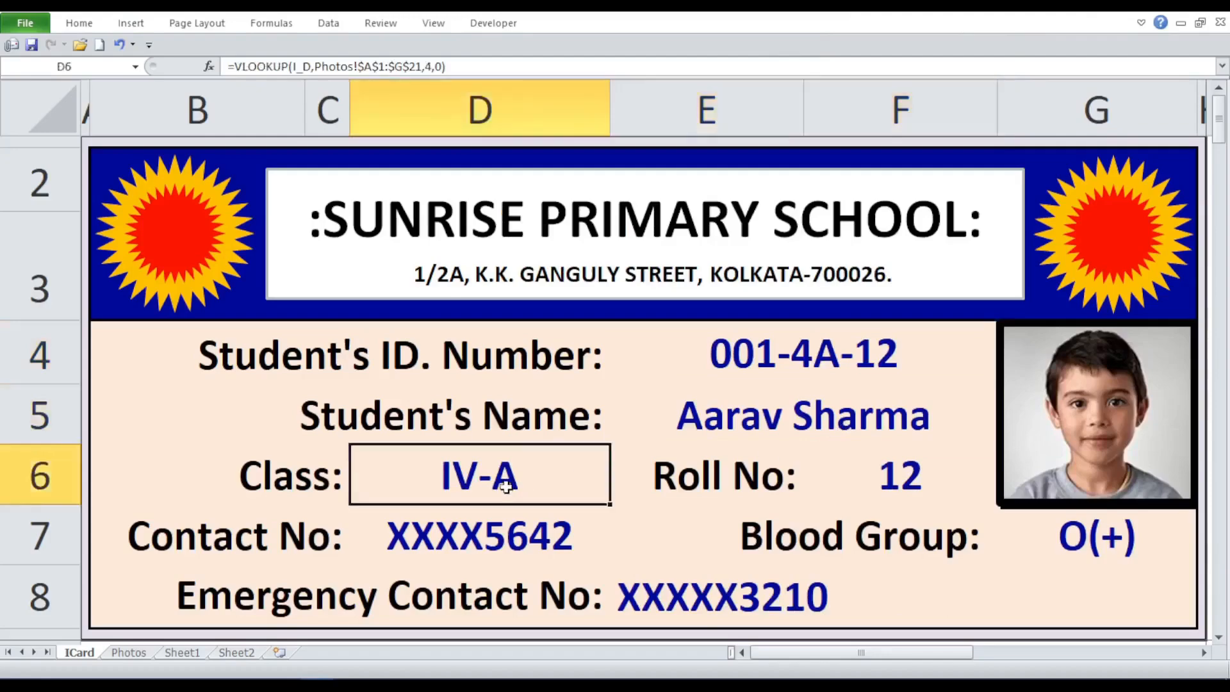
pyautogui.click(887, 482)
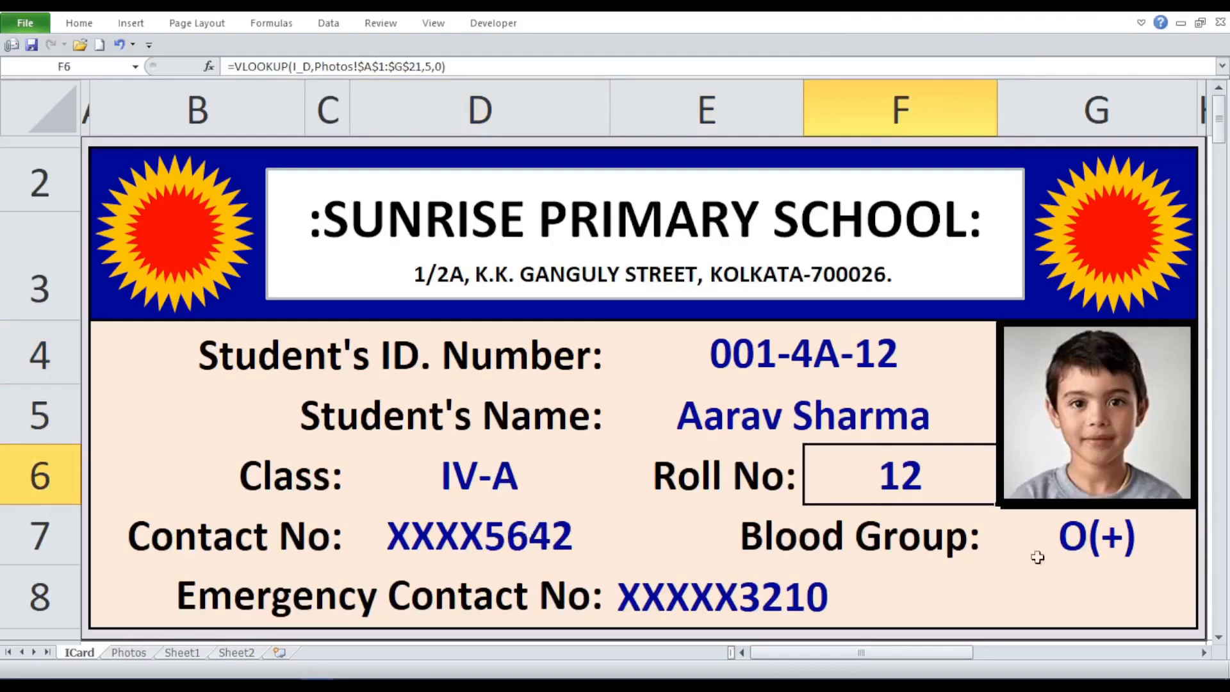
pyautogui.click(1079, 554)
pyautogui.click(691, 598)
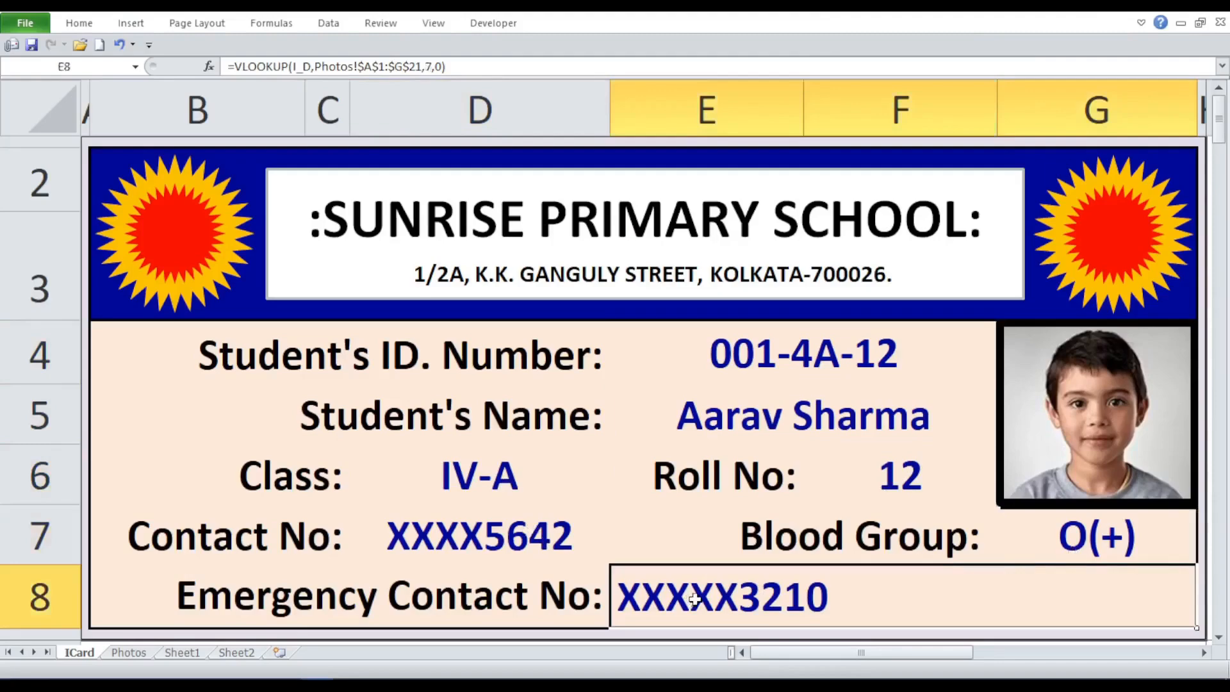
# Step: Compare the first student's row on the Photos sheet with the ID card, and choose the second student's ID number from the card's drop-down list
pyautogui.click(128, 653)
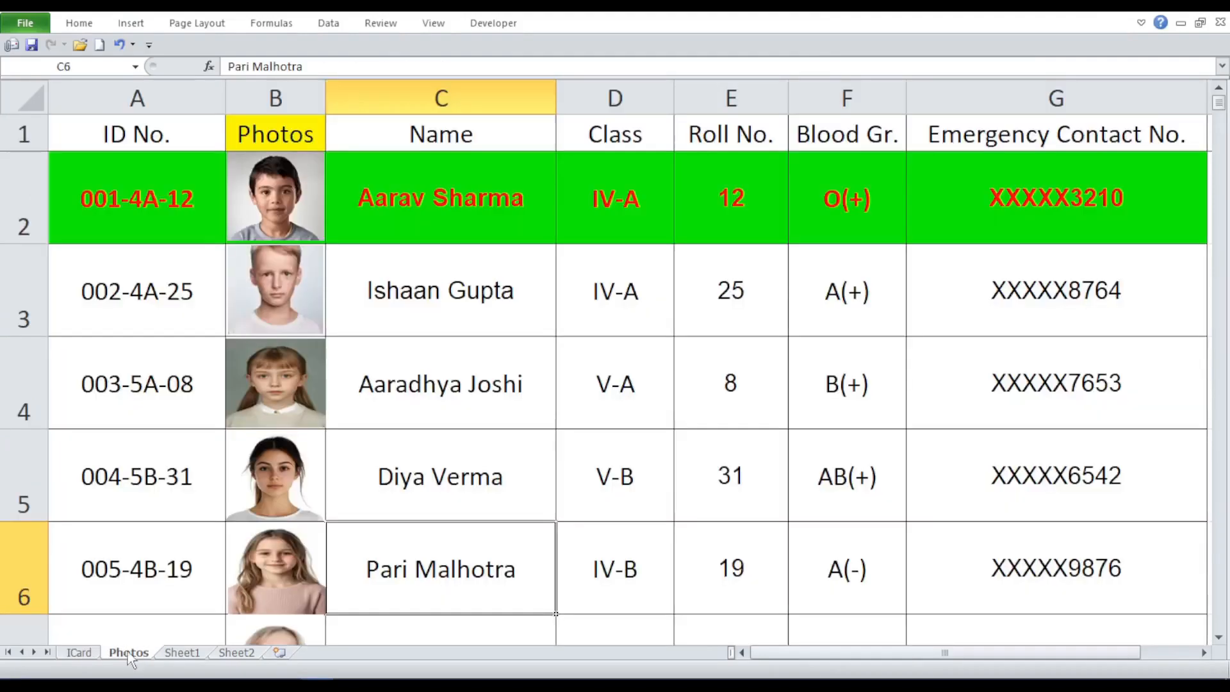
pyautogui.click(79, 652)
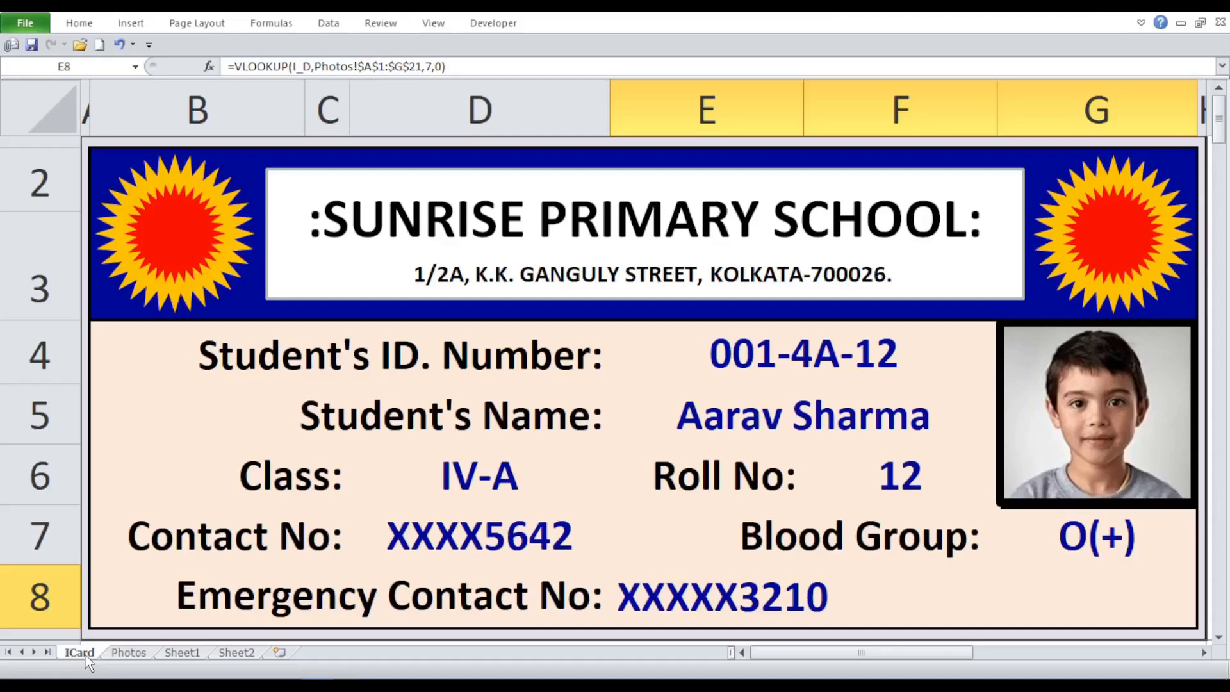
pyautogui.click(879, 365)
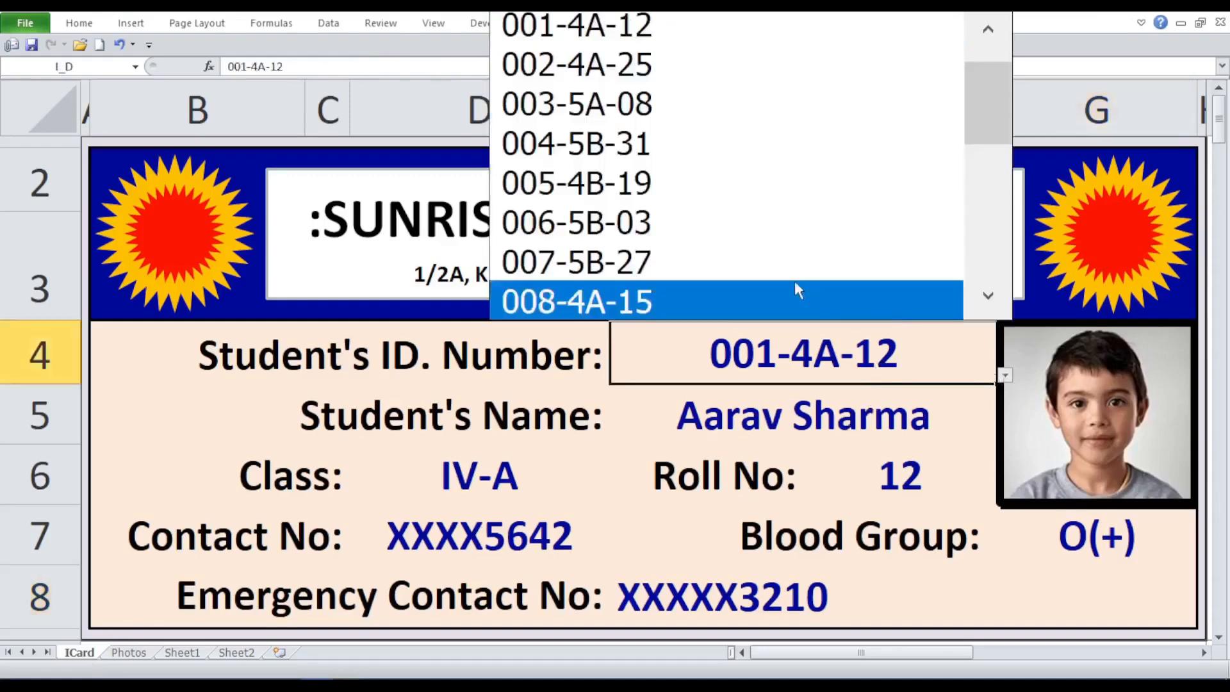
pyautogui.click(710, 63)
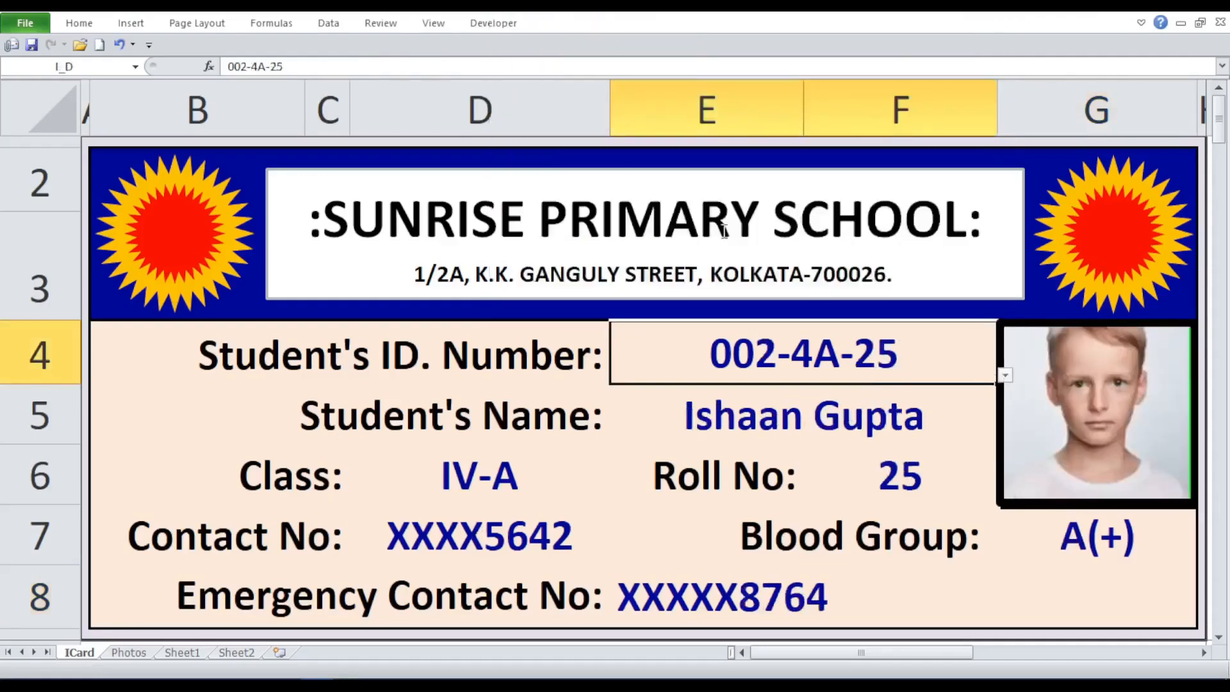
# Step: Check the second student's looked-up name, class, roll number, blood group and emergency contact on the card against the student's row on the Photos sheet
pyautogui.click(751, 430)
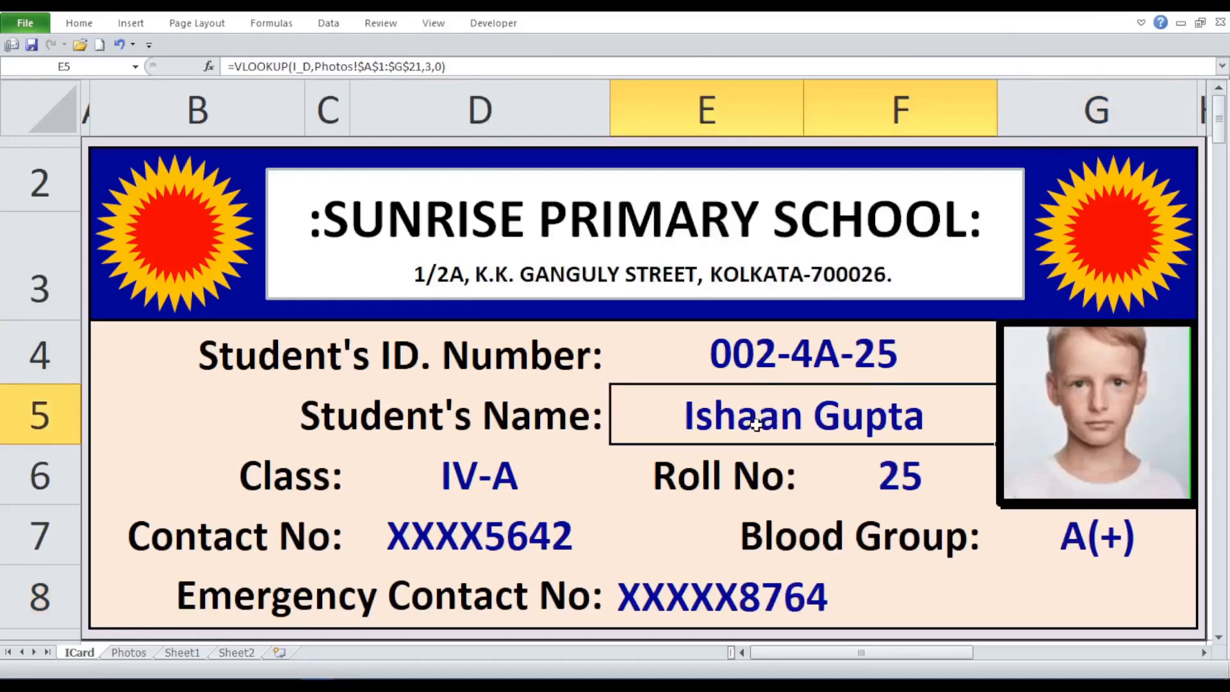
pyautogui.click(459, 473)
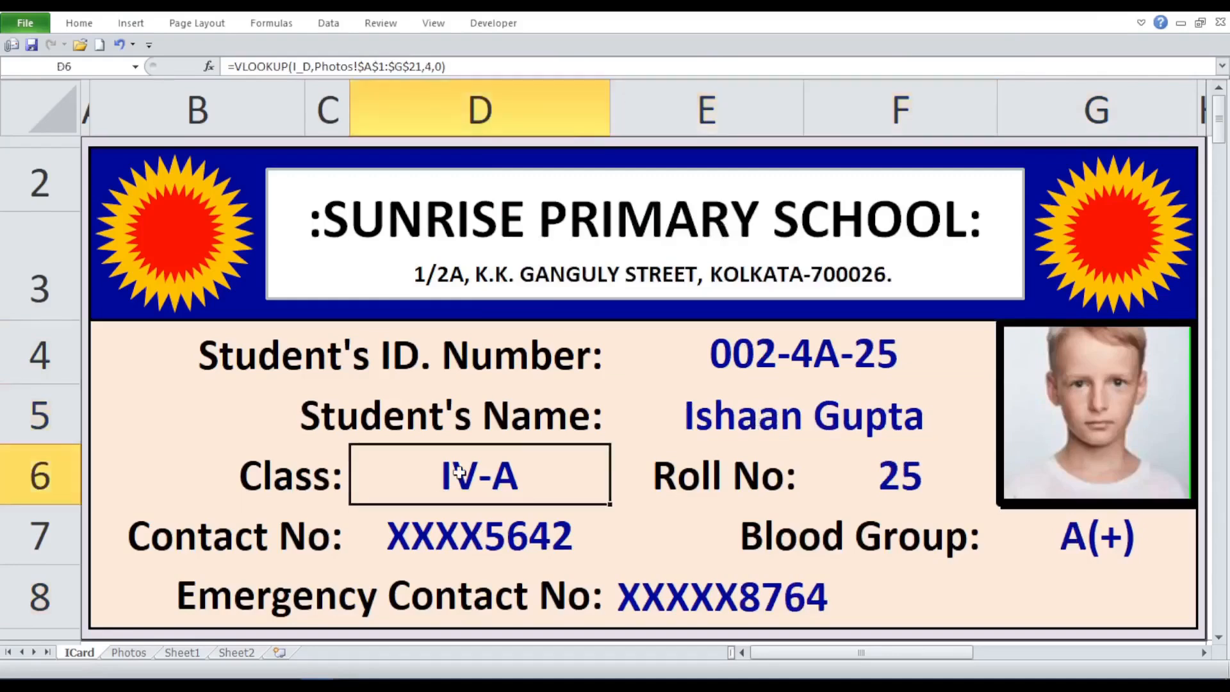
pyautogui.click(901, 476)
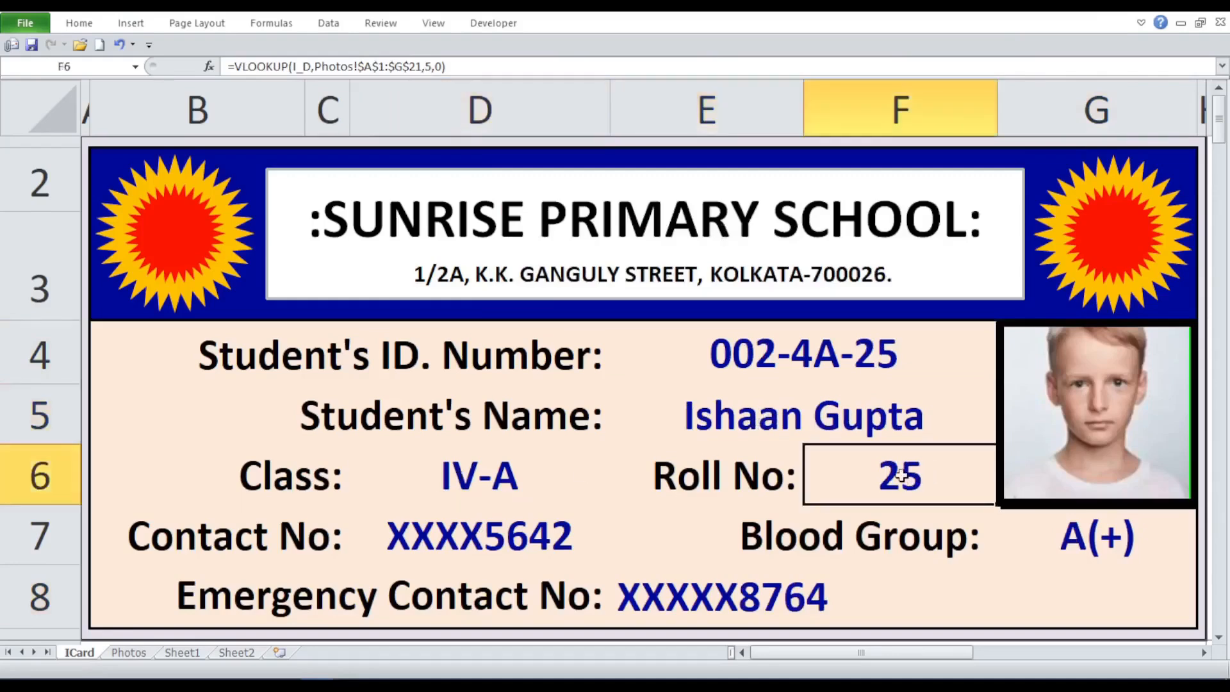
pyautogui.click(1080, 540)
pyautogui.click(771, 590)
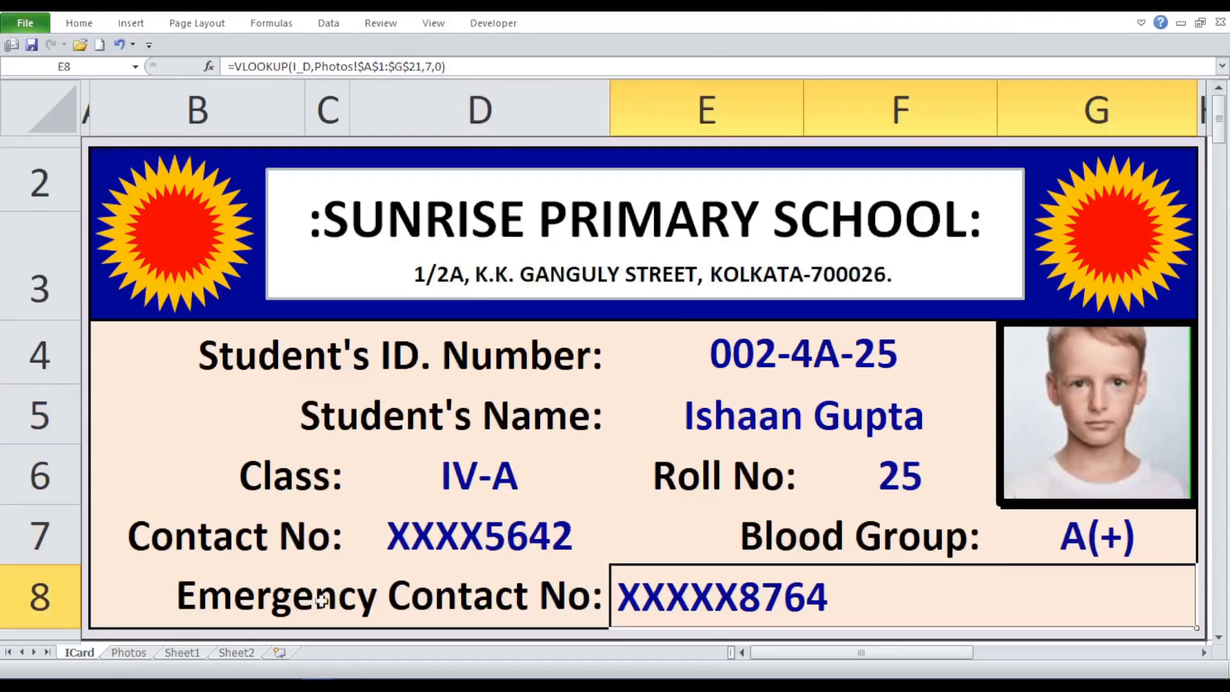
pyautogui.click(128, 653)
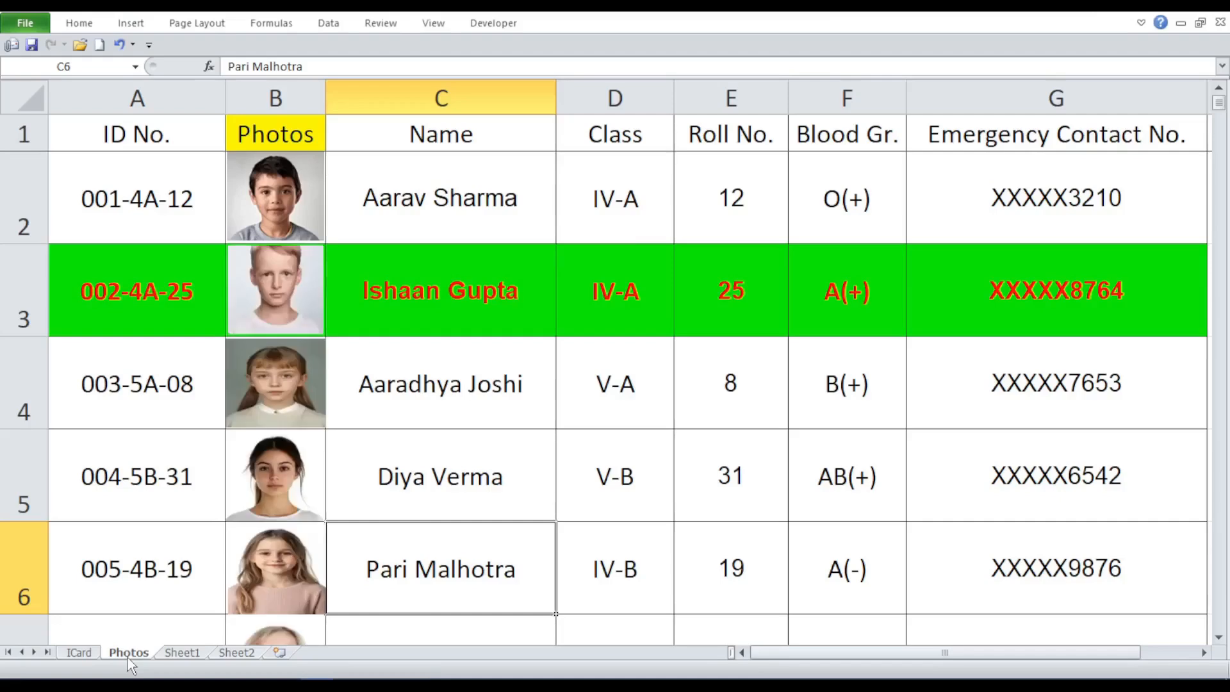
# Step: Choose the fifteenth student's ID number from the drop-down list in the ICard sheet's Student's ID. Number cell
pyautogui.click(88, 657)
pyautogui.click(866, 349)
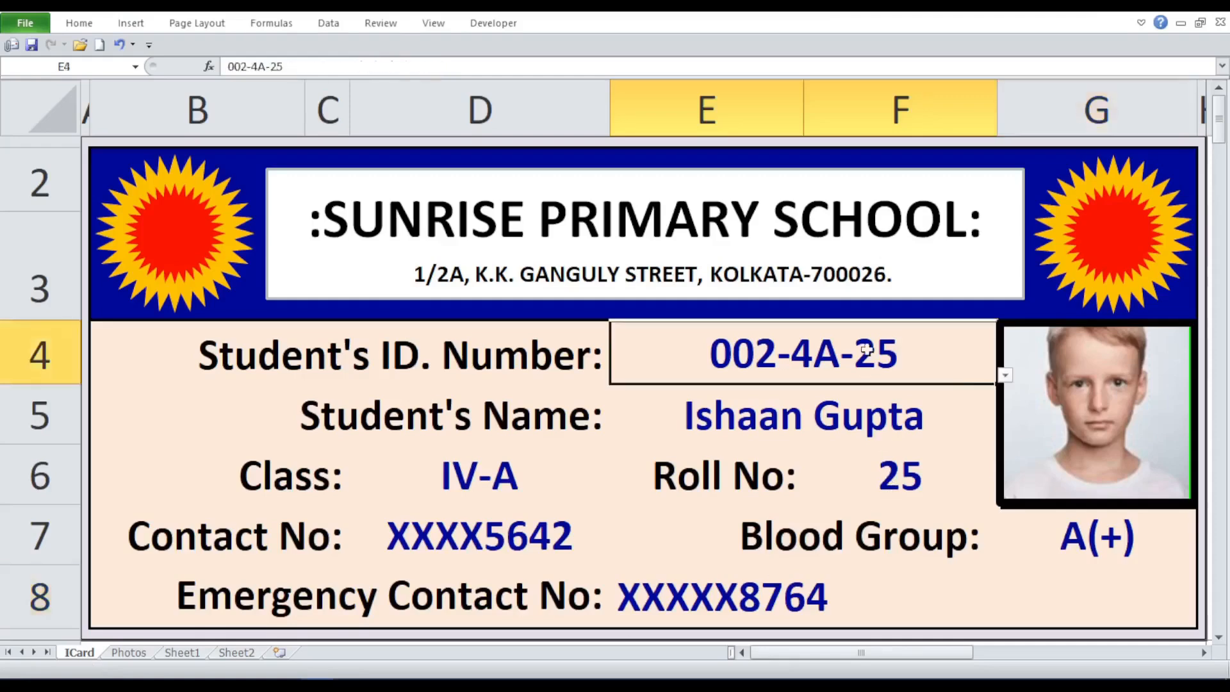
pyautogui.click(1004, 376)
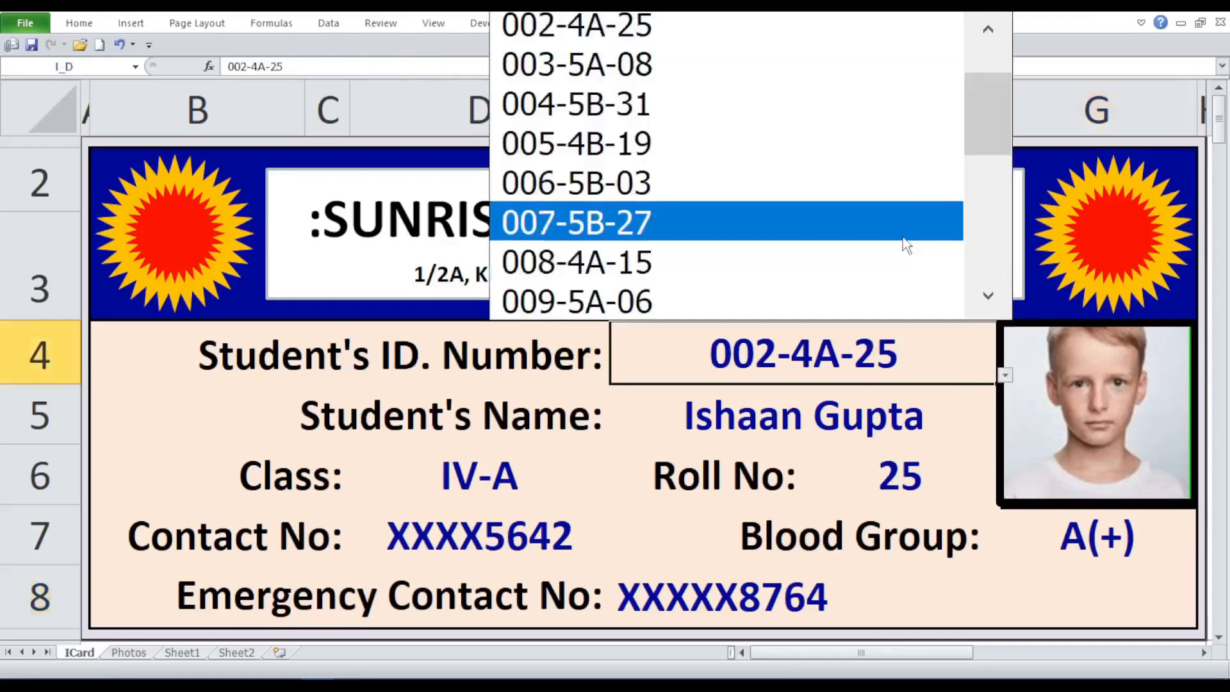
pyautogui.click(994, 298)
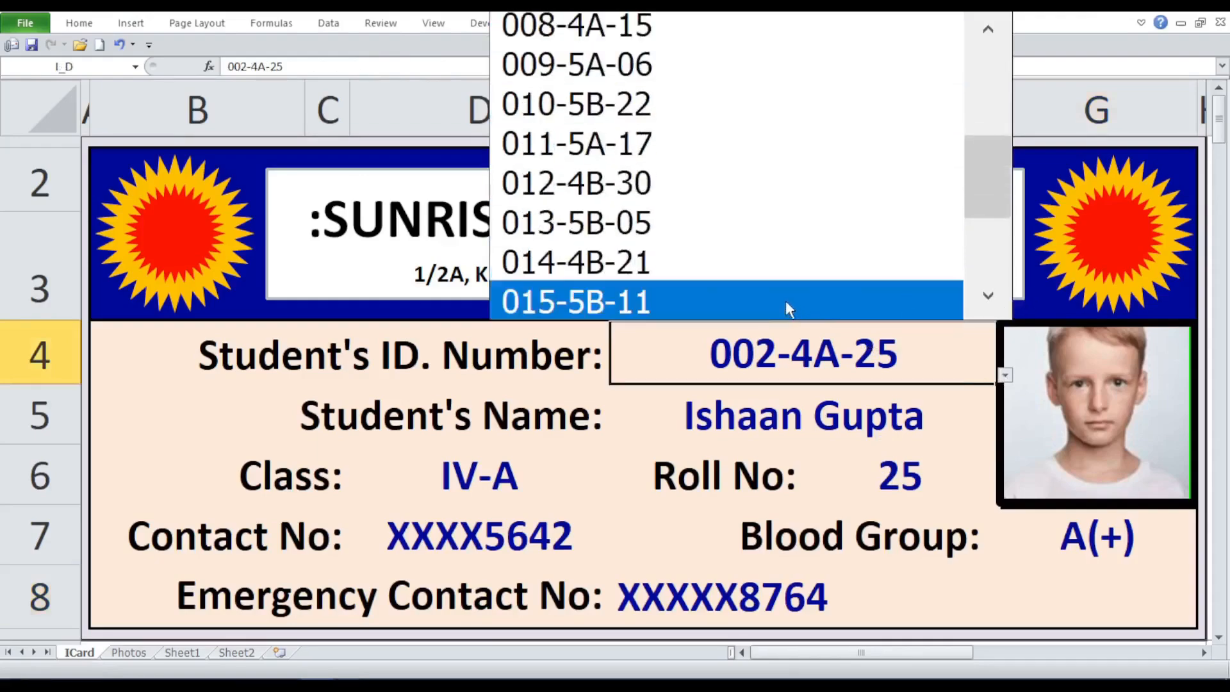
pyautogui.click(793, 311)
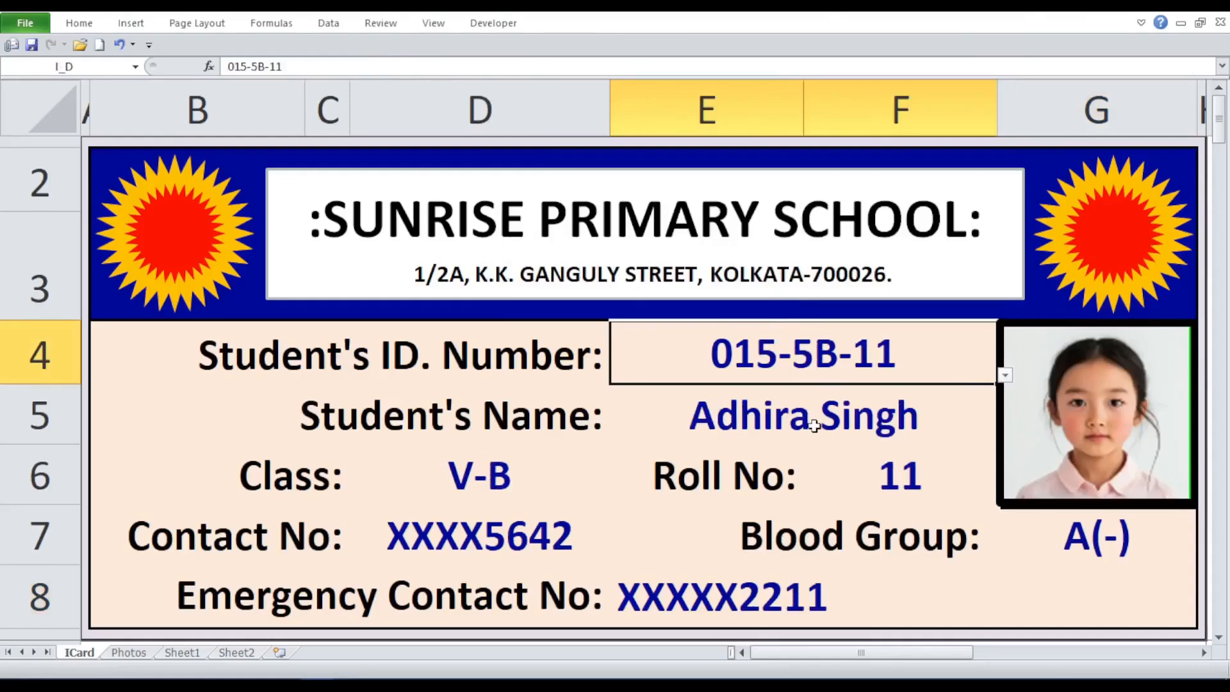
# Step: Check the fifteenth student's class, roll number, blood group and emergency contact on the card against the matching row on the Photos sheet
pyautogui.click(531, 487)
pyautogui.click(883, 475)
pyautogui.click(1066, 538)
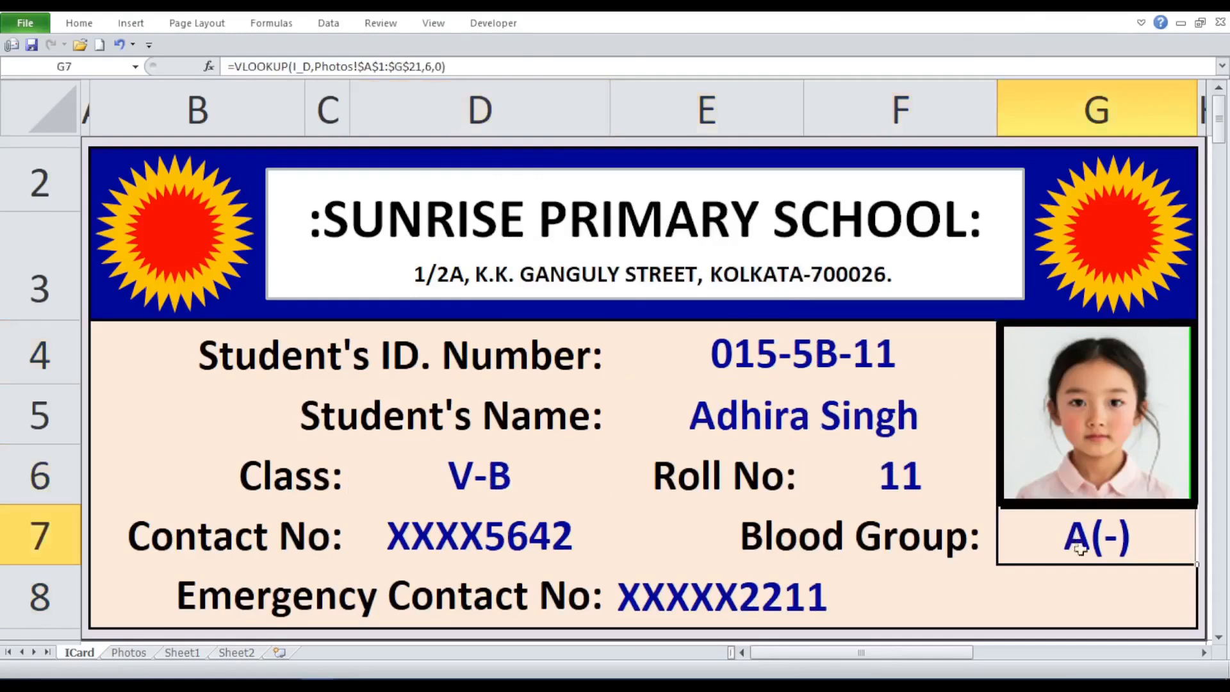
pyautogui.click(792, 591)
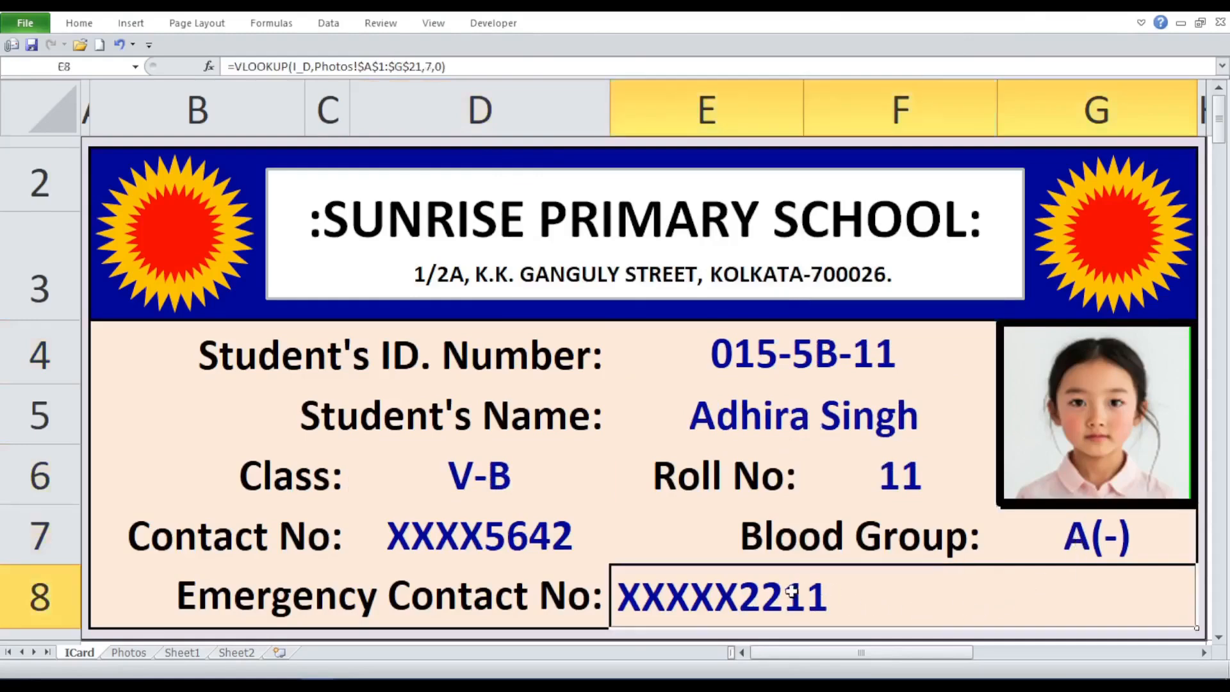
pyautogui.click(133, 653)
pyautogui.scroll(-3, 402, 440)
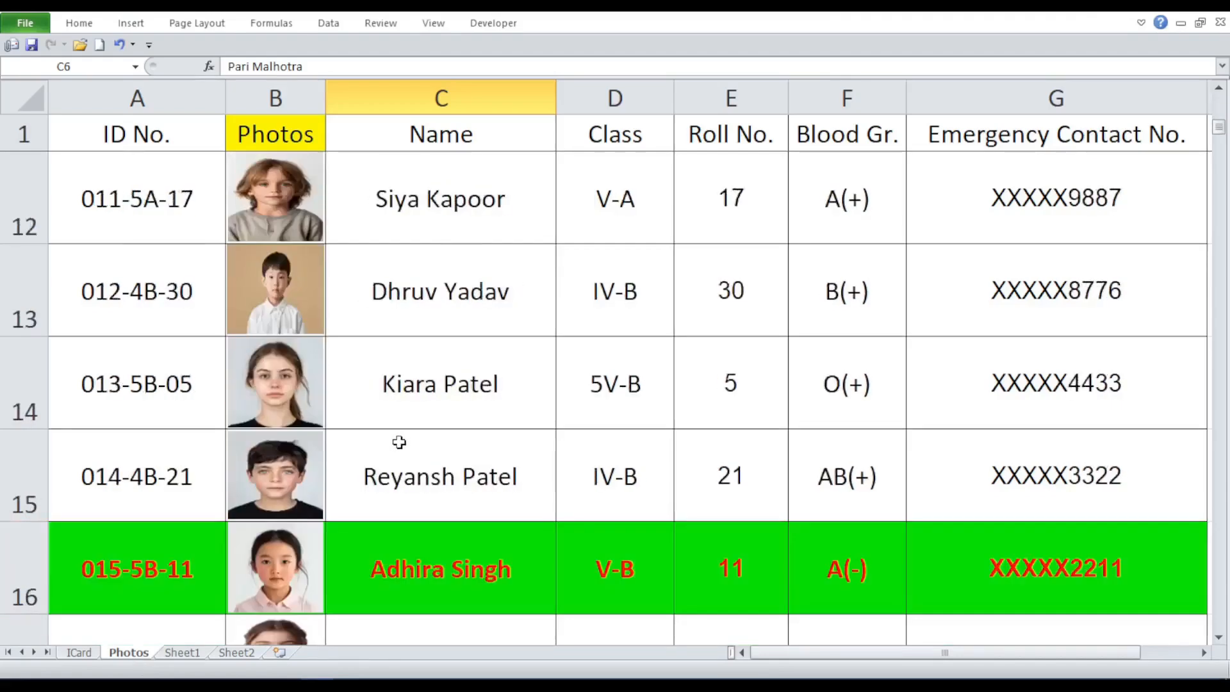
pyautogui.scroll(-2, 399, 442)
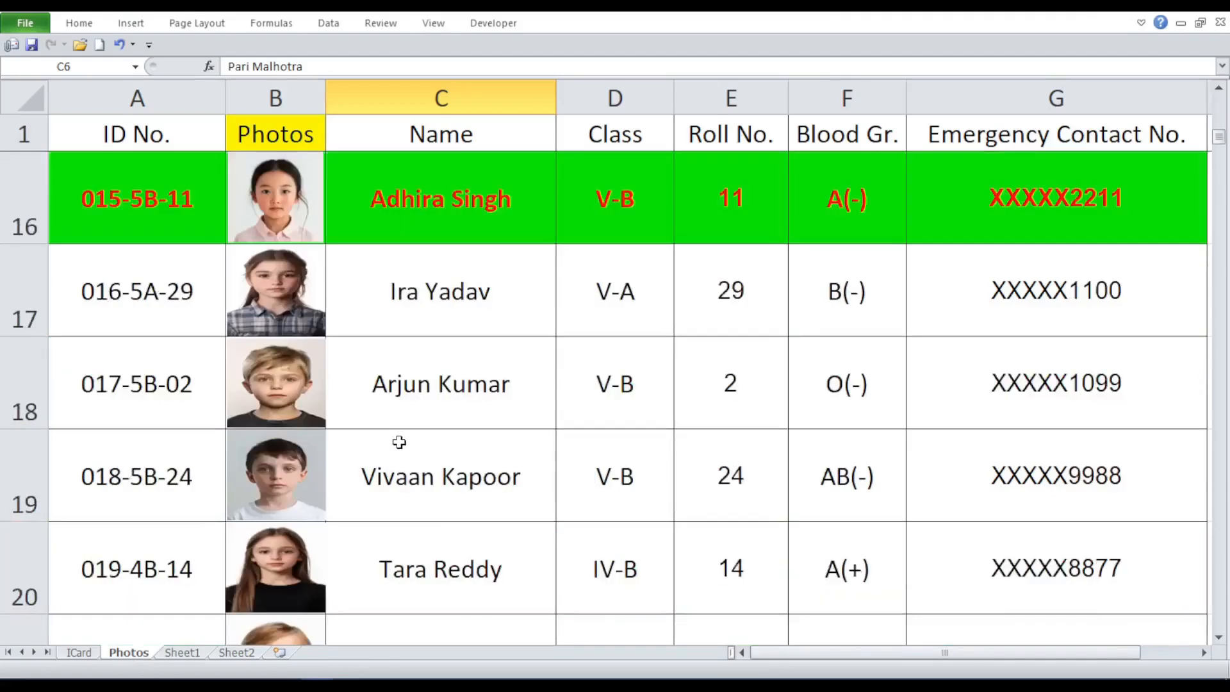
pyautogui.scroll(-1, 399, 442)
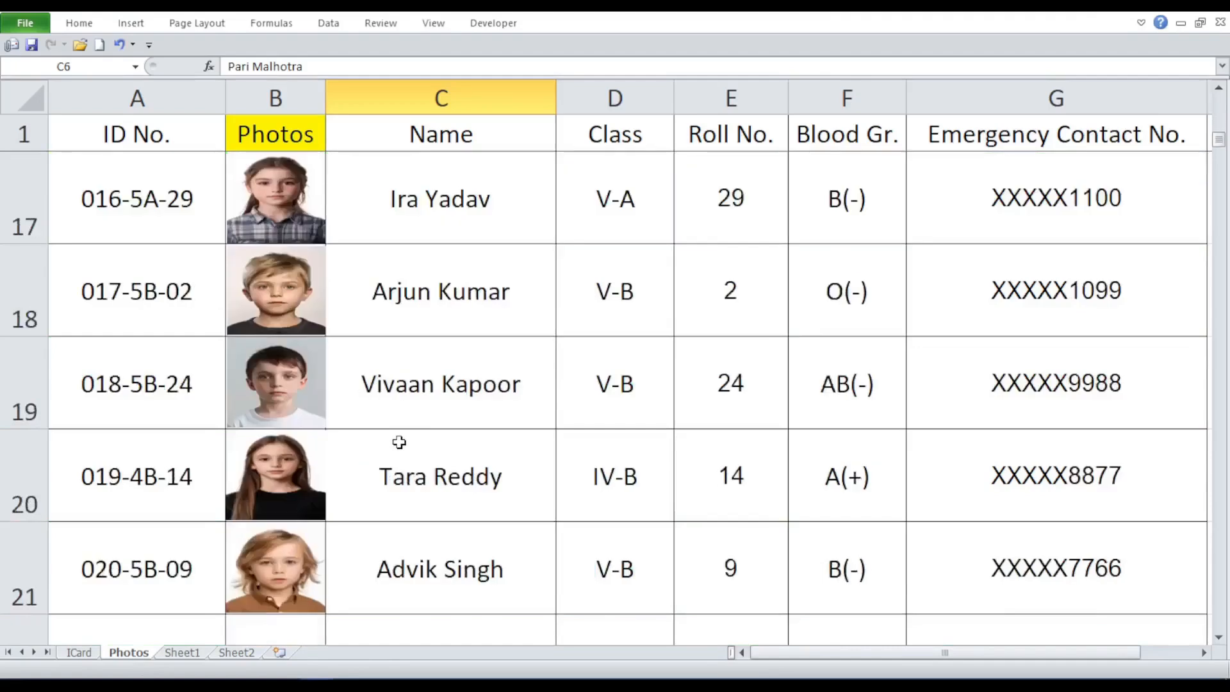
pyautogui.scroll(1, 400, 441)
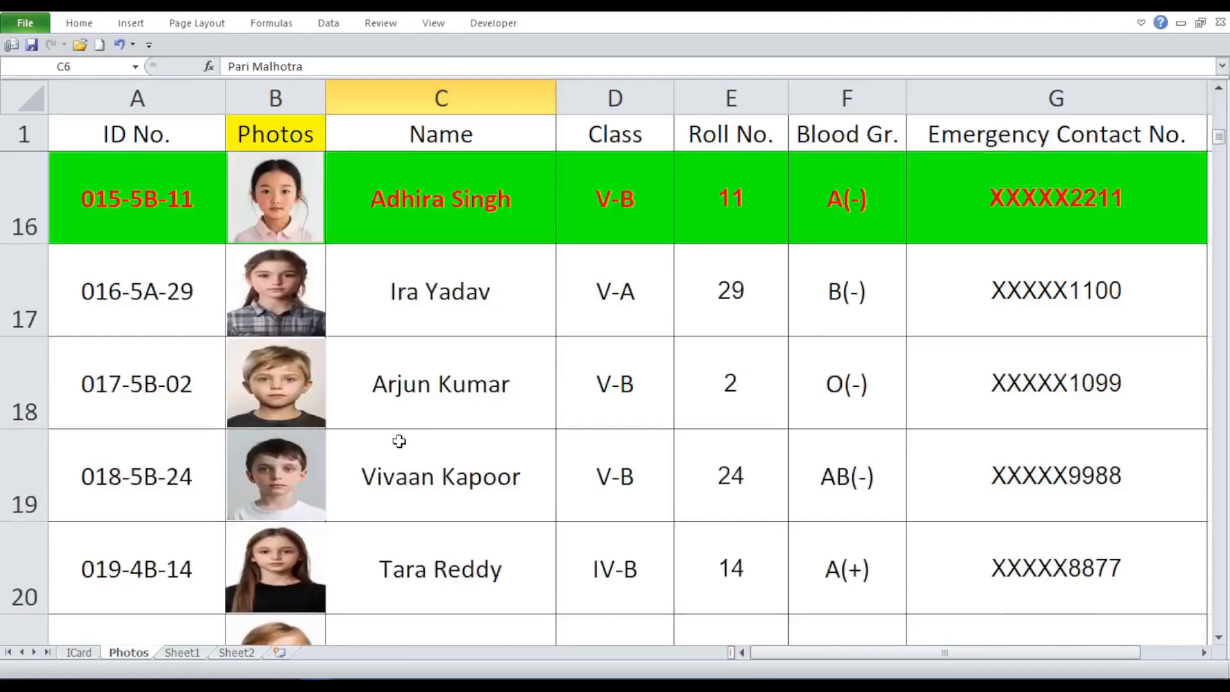
# Step: Set the ICard sheet's Student's ID. Number cell to the twentieth student's ID number, the last entry in its drop-down list
pyautogui.click(79, 652)
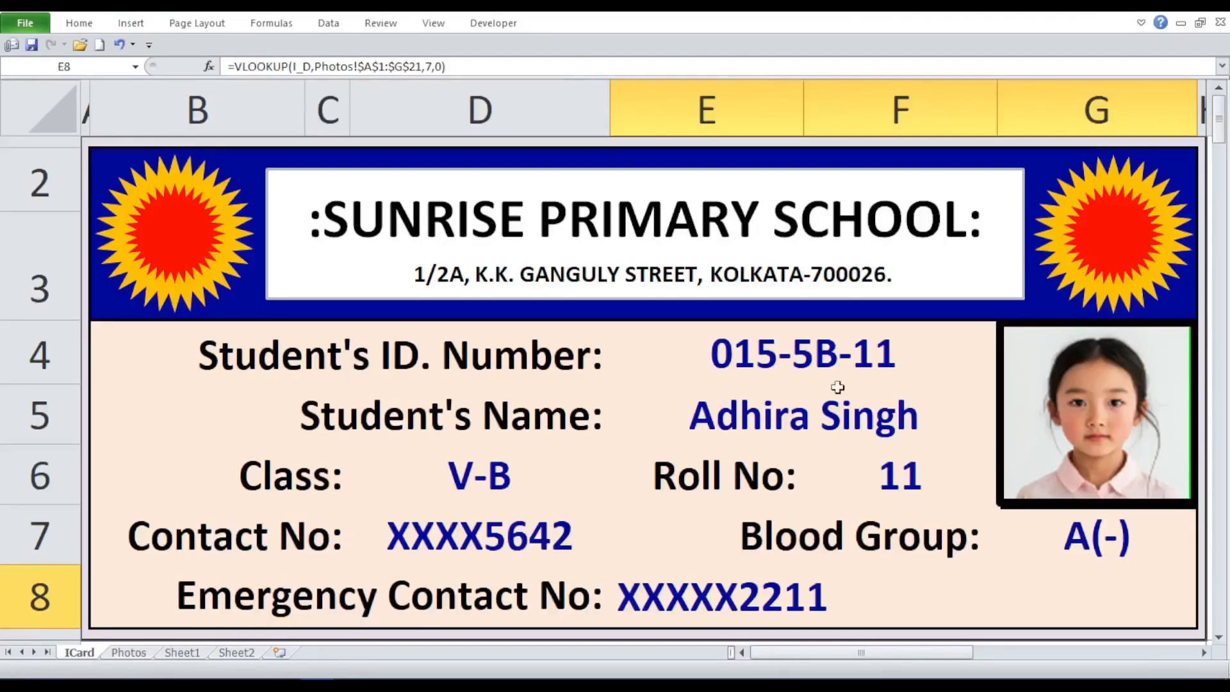
pyautogui.click(846, 364)
pyautogui.click(1007, 385)
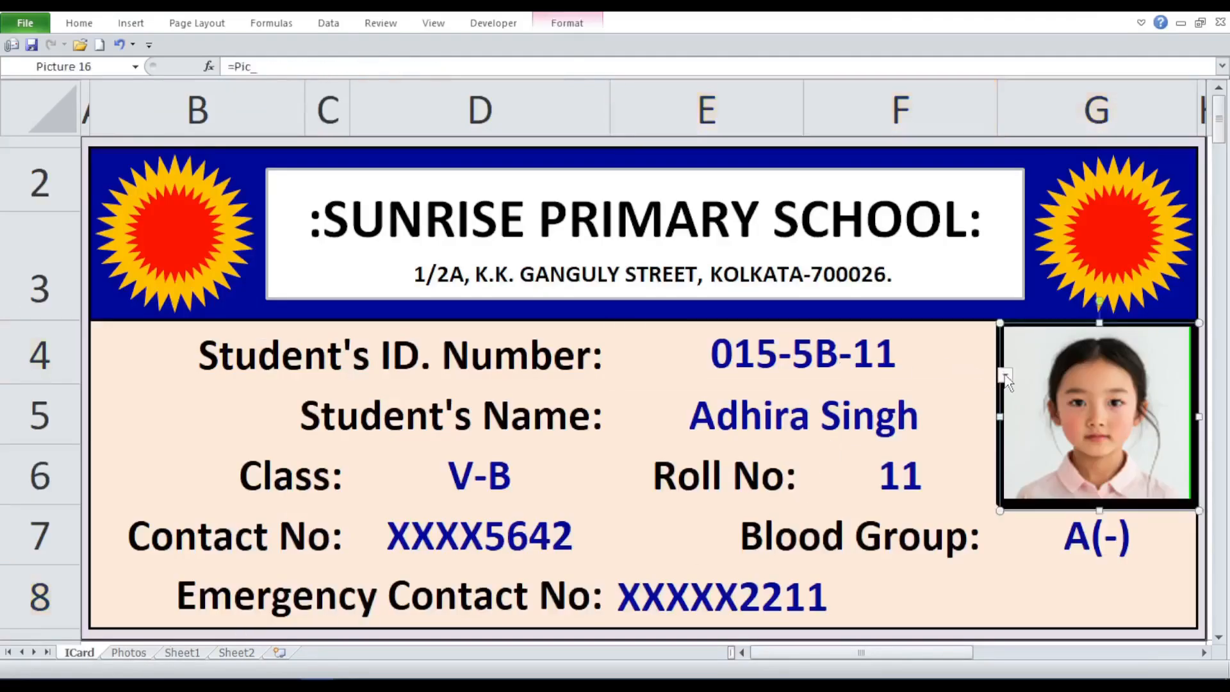
pyautogui.click(981, 355)
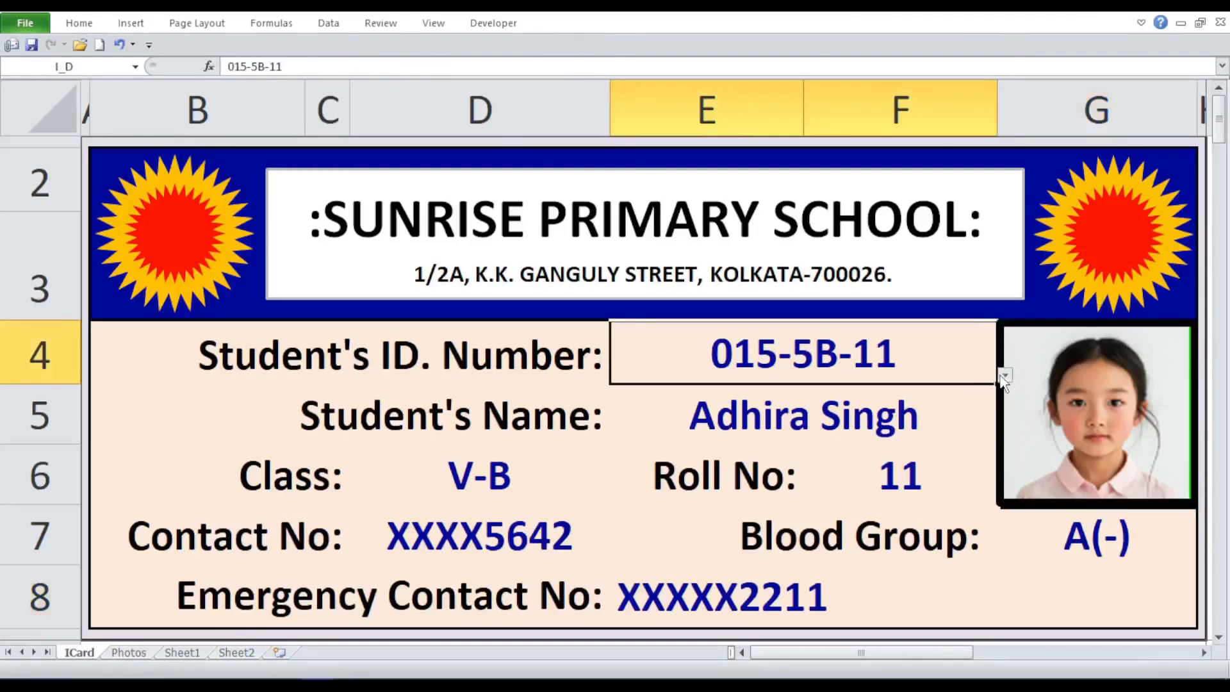
pyautogui.click(1003, 376)
pyautogui.click(990, 172)
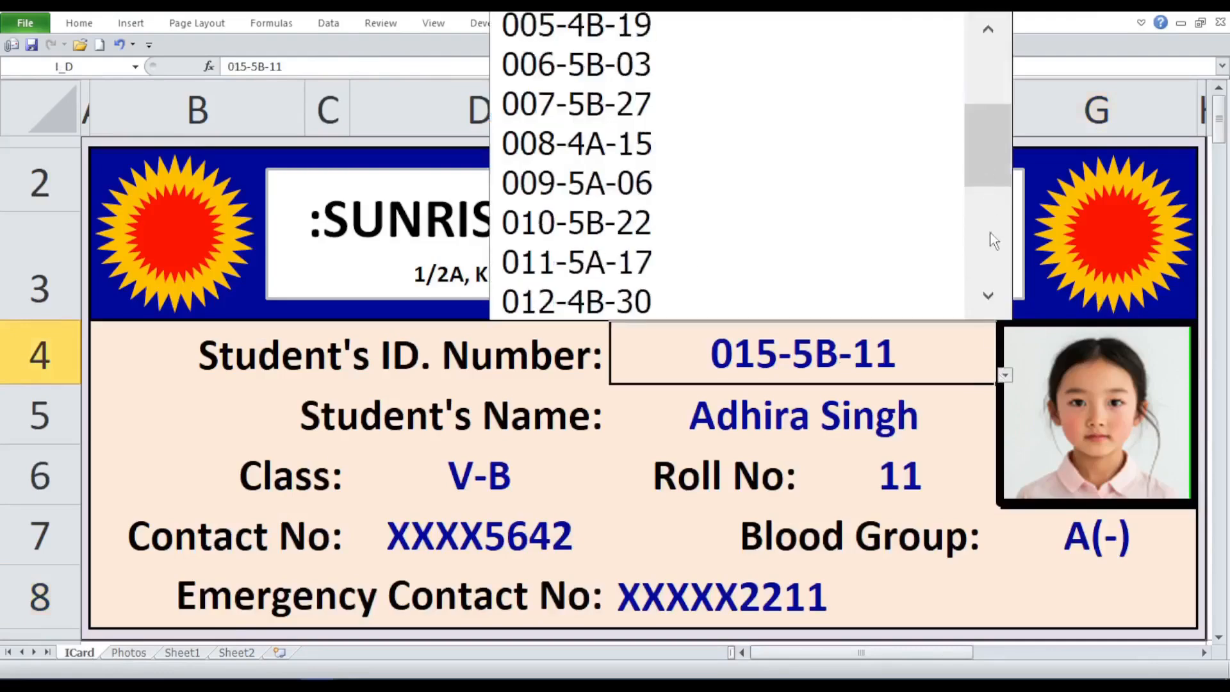
pyautogui.click(999, 297)
pyautogui.click(998, 296)
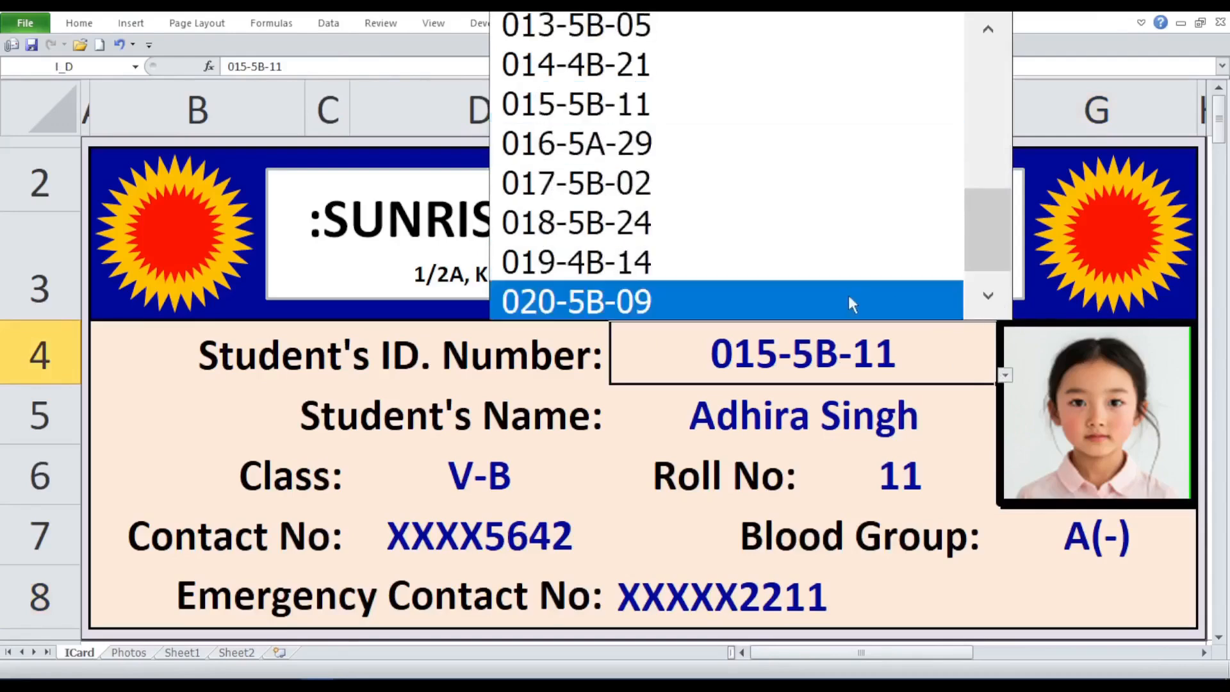
pyautogui.click(850, 297)
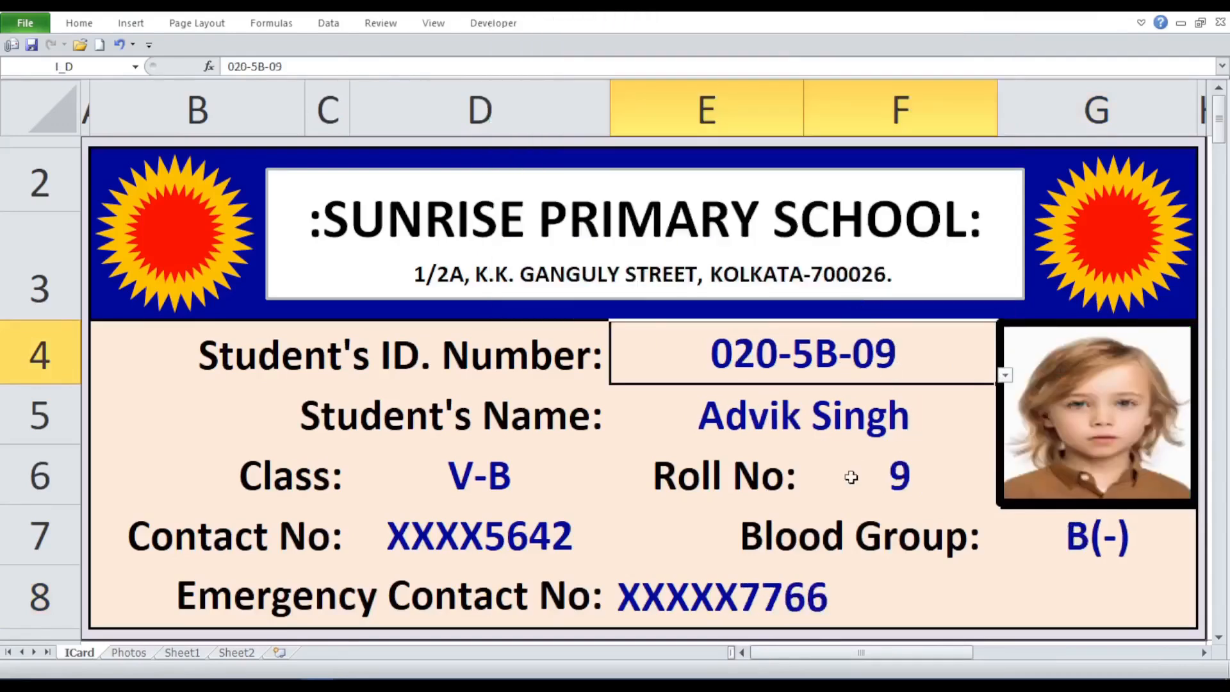
# Step: Compare the twentieth student's roll number, blood group and emergency contact with row 21 of the Photos sheet, and return to the ICard sheet
pyautogui.click(922, 481)
pyautogui.click(1113, 529)
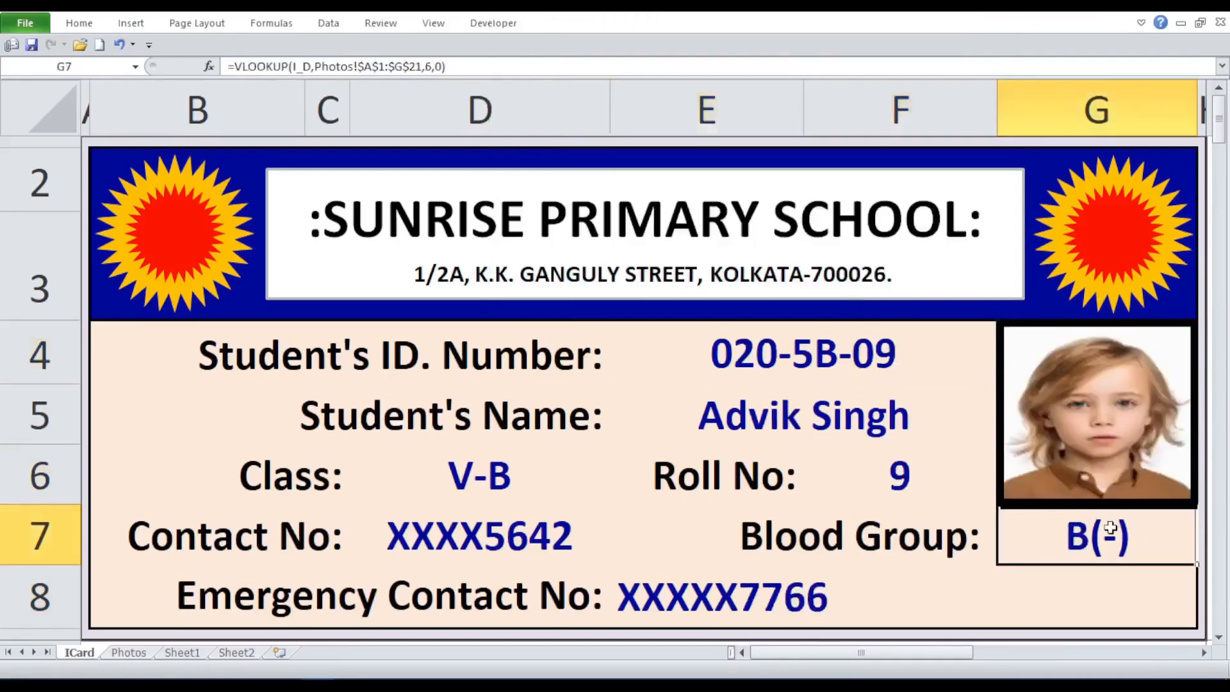
pyautogui.click(691, 600)
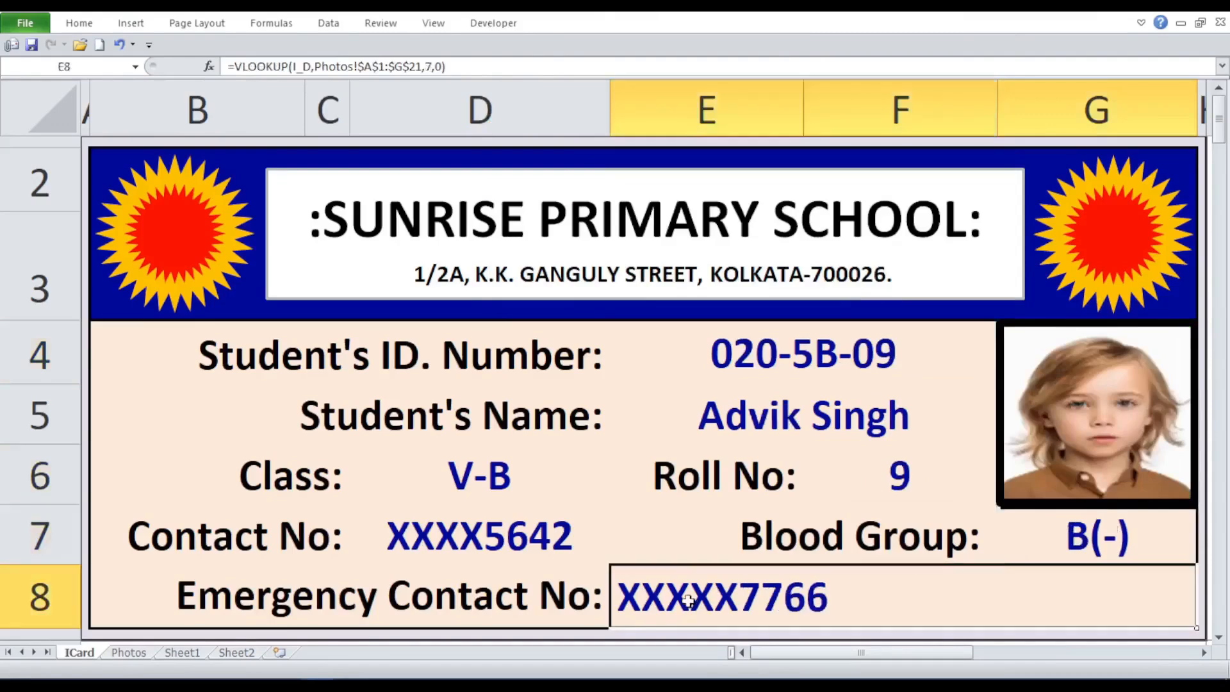
pyautogui.click(133, 652)
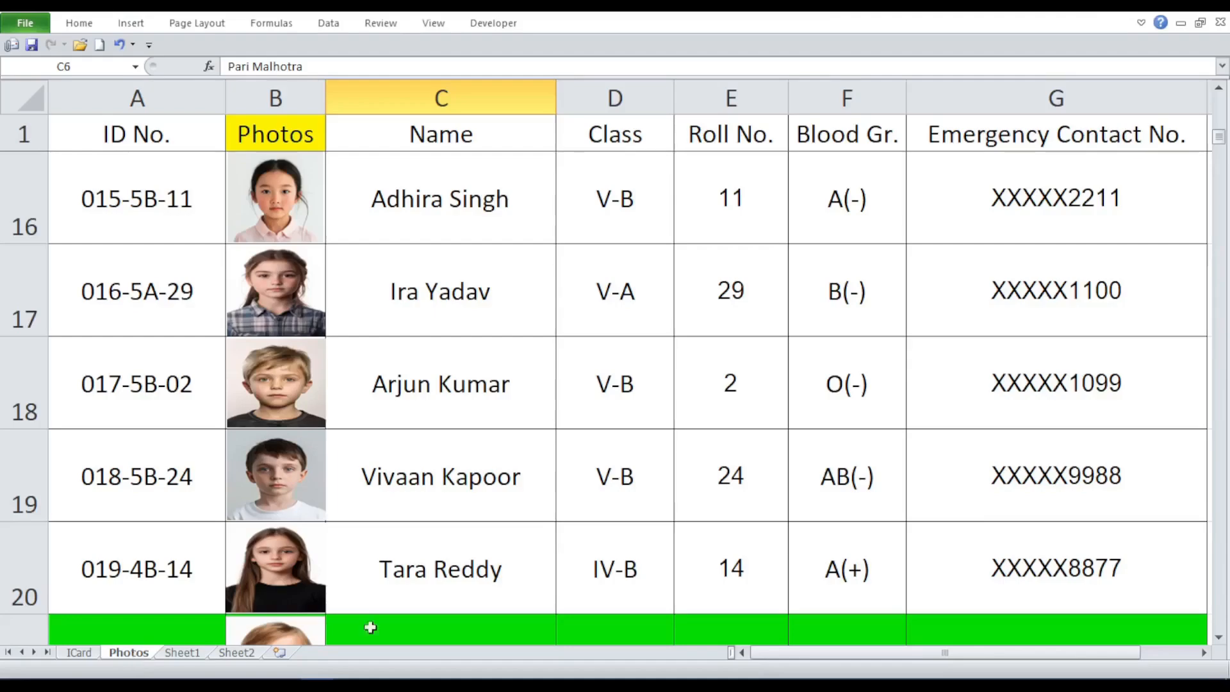
pyautogui.scroll(-2, 573, 455)
pyautogui.scroll(1, 573, 456)
pyautogui.scroll(-1, 573, 457)
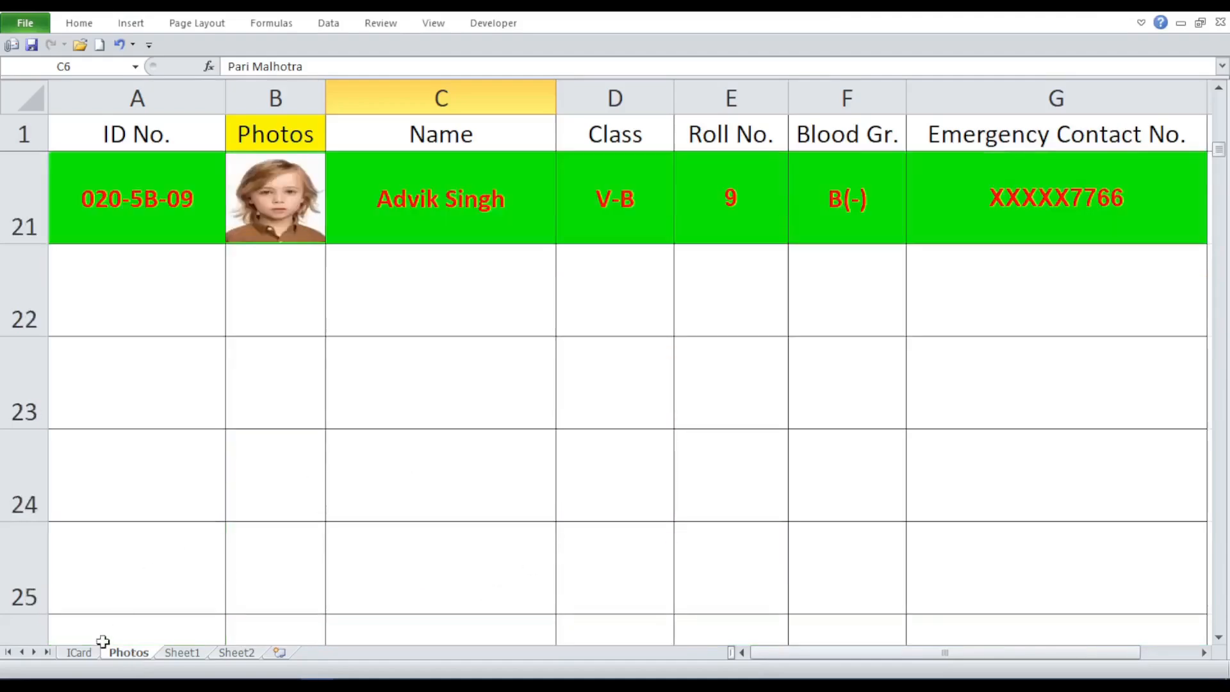
pyautogui.click(80, 652)
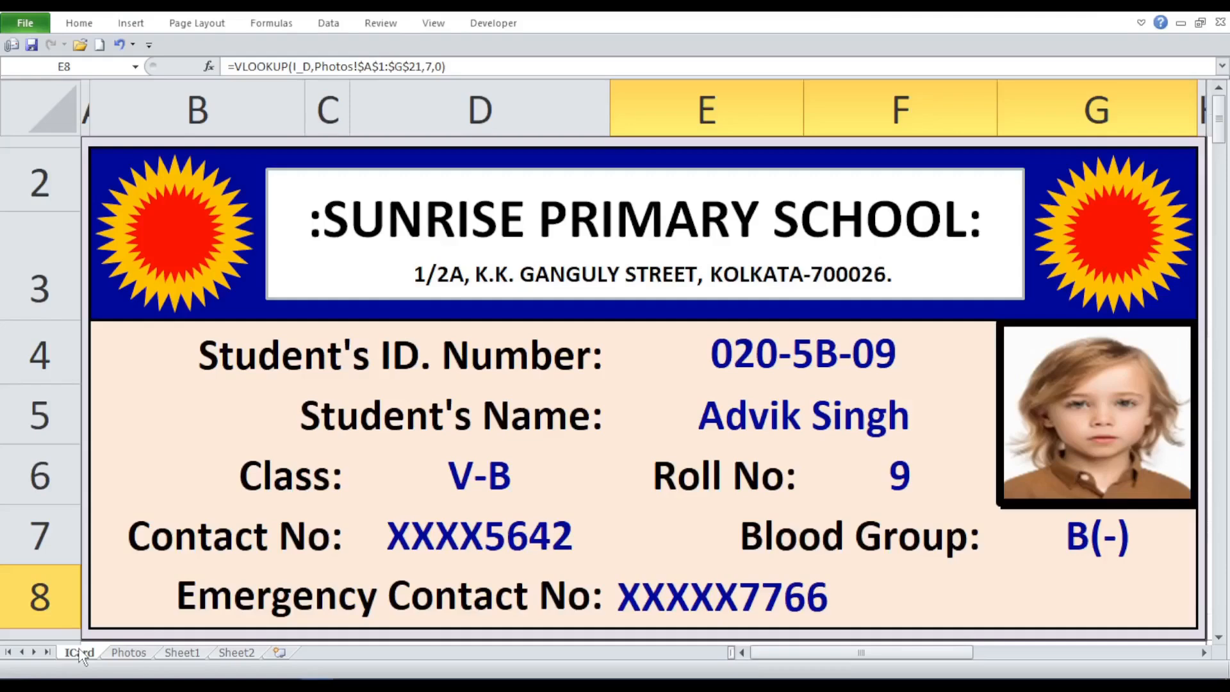